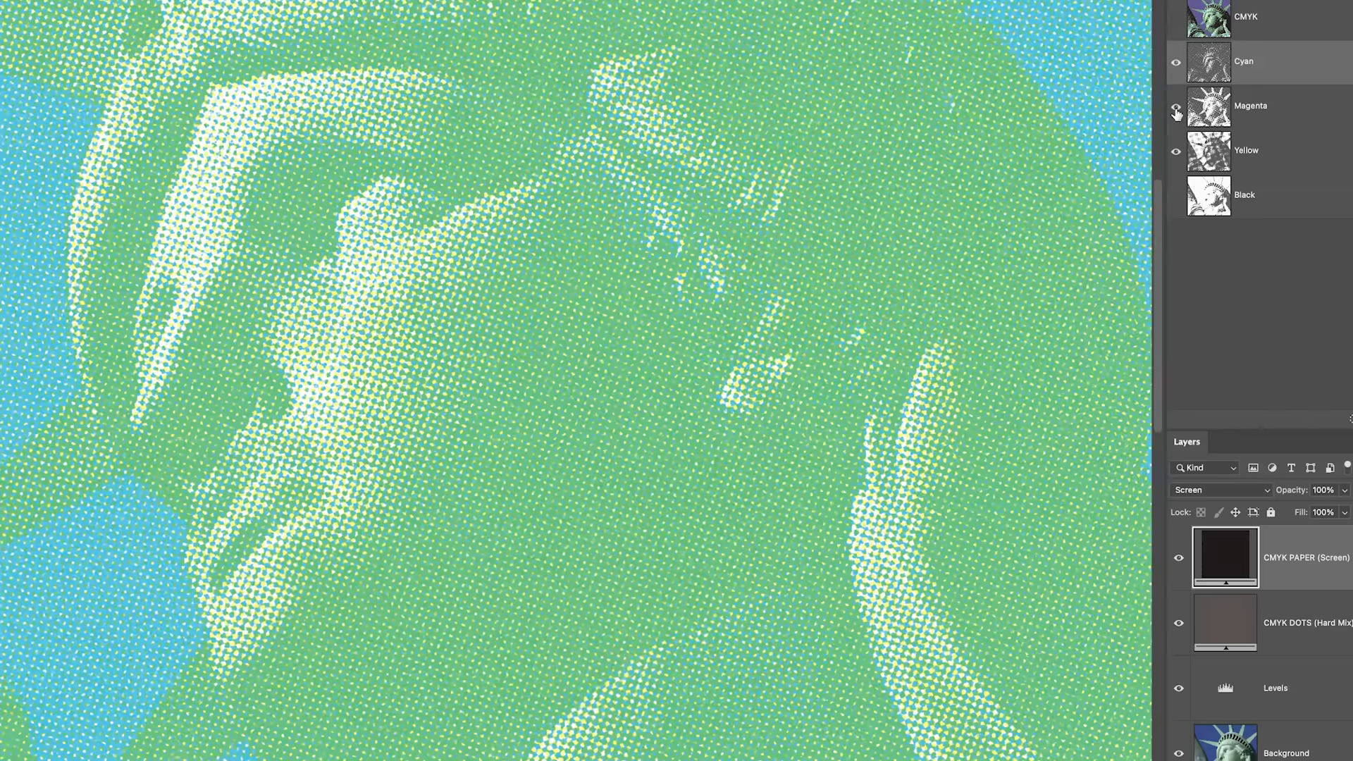
# Make the Magenta and Black channels visible along with the Cyan and Yellow plates of the statue halftone.
pyautogui.click(1177, 106)
pyautogui.click(1177, 195)
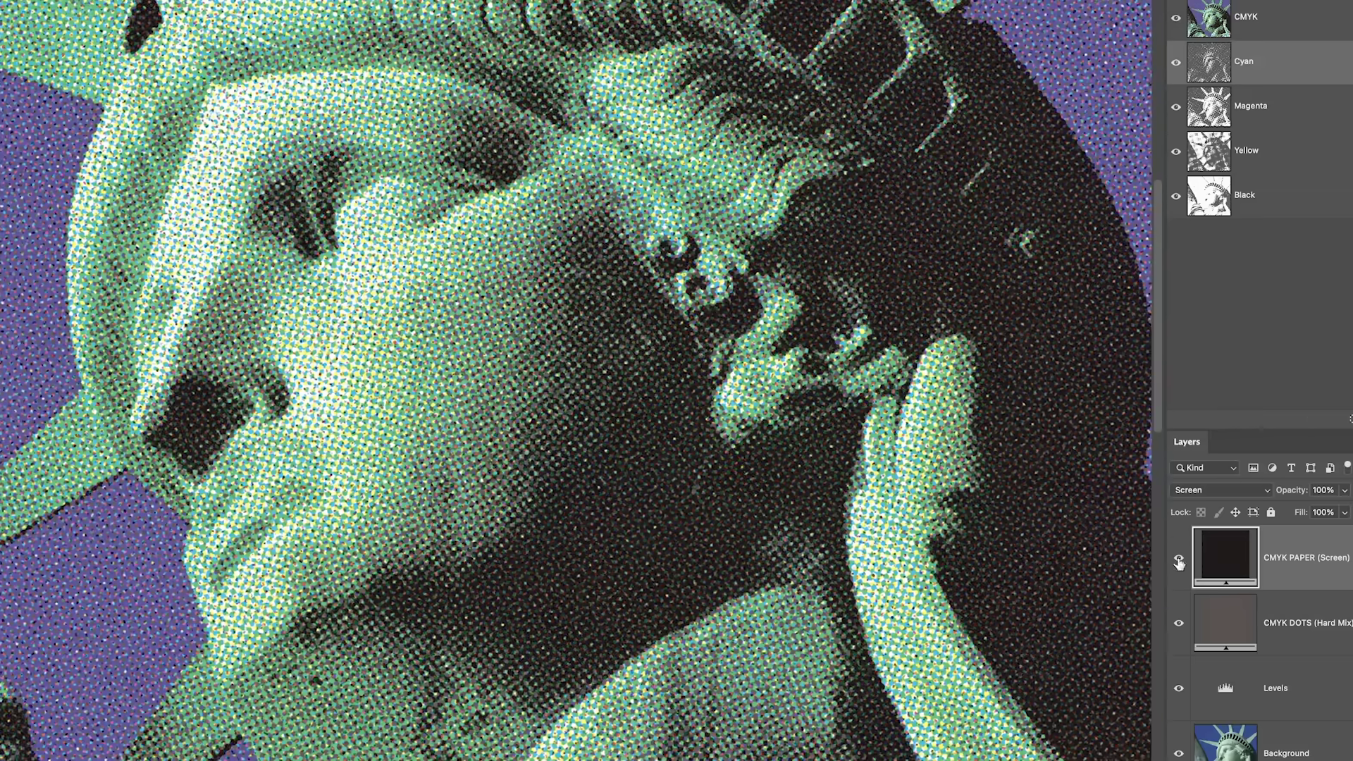
pyautogui.click(1175, 707)
pyautogui.click(1182, 694)
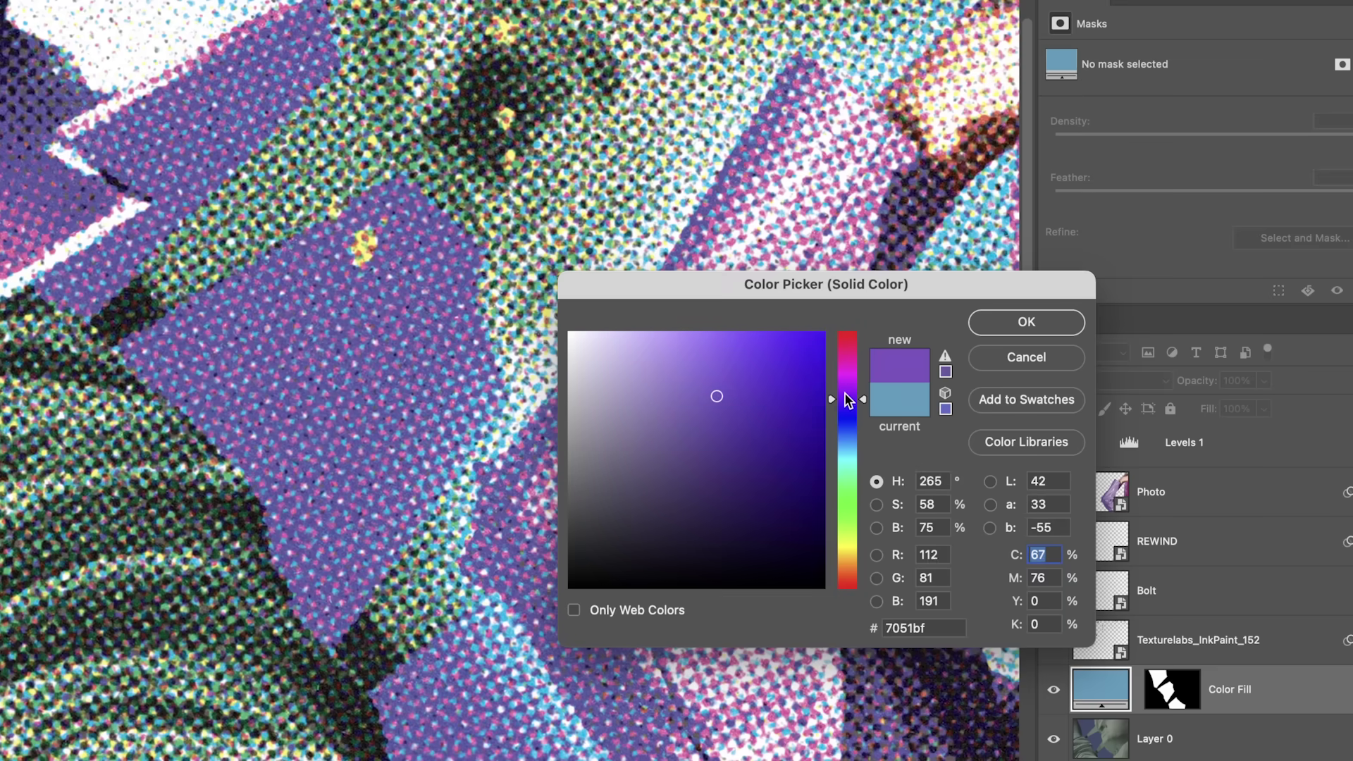
# Shift the Color Fill layer's hue from blue-purple to a magenta-purple at about 298°.
pyautogui.moveTo(848, 400); pyautogui.dragTo(848, 380)
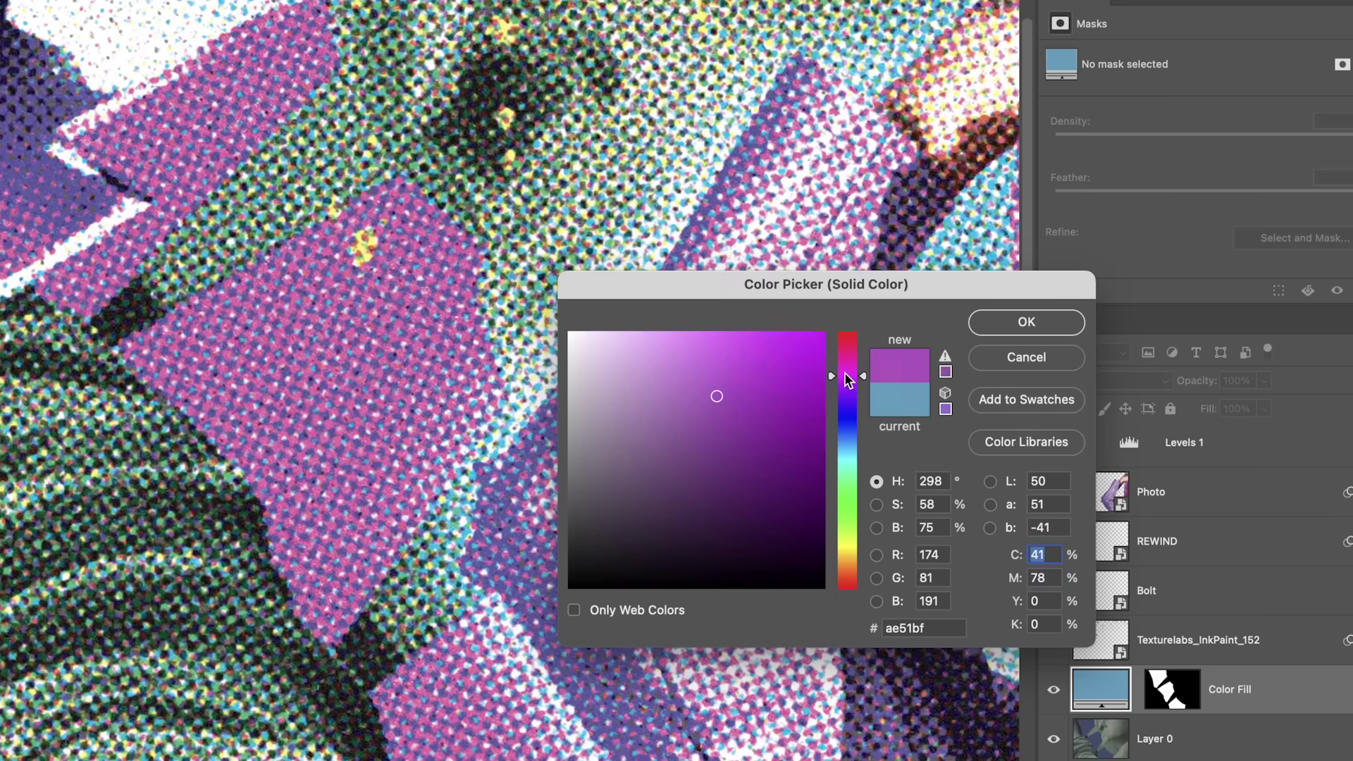
pyautogui.moveTo(685, 466); pyautogui.dragTo(610, 511)
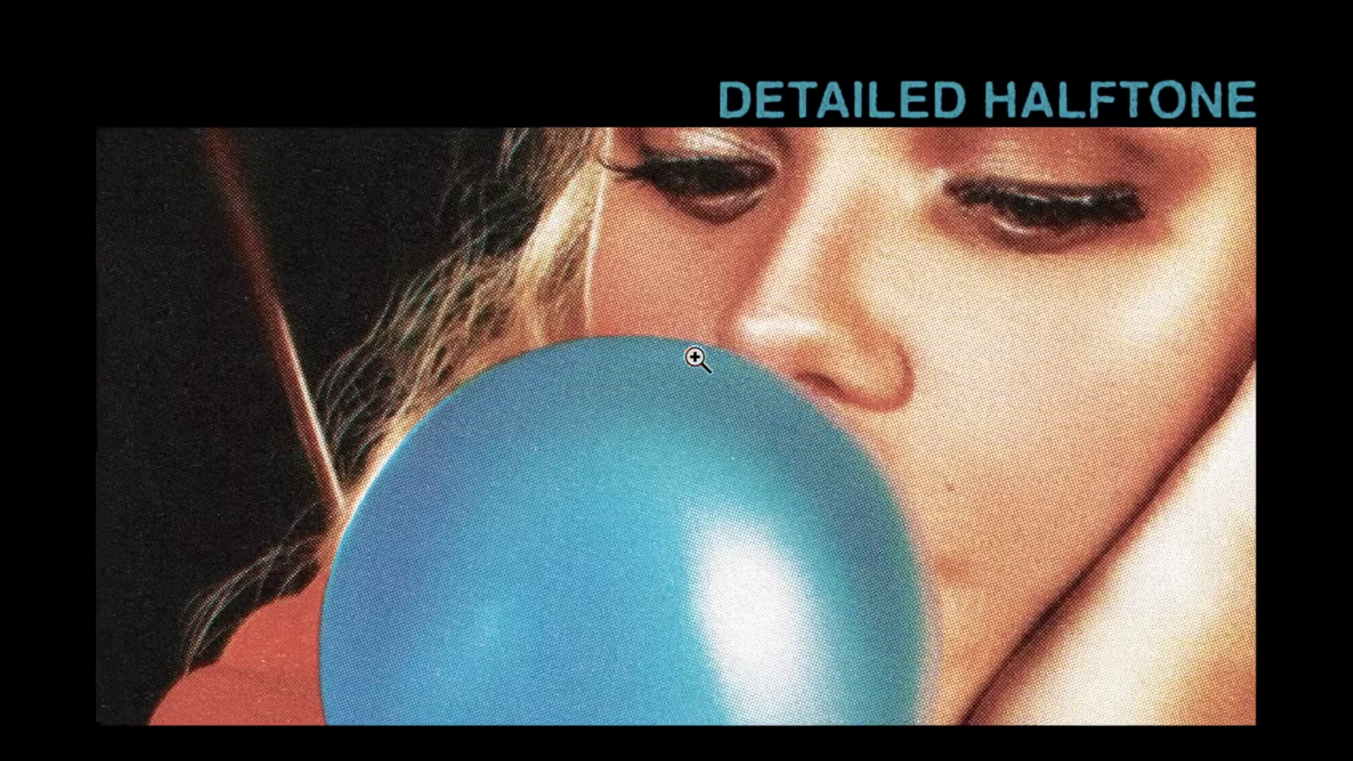
pyautogui.scroll(5, 861, 471)
pyautogui.moveTo(862, 470); pyautogui.dragTo(568, 665)
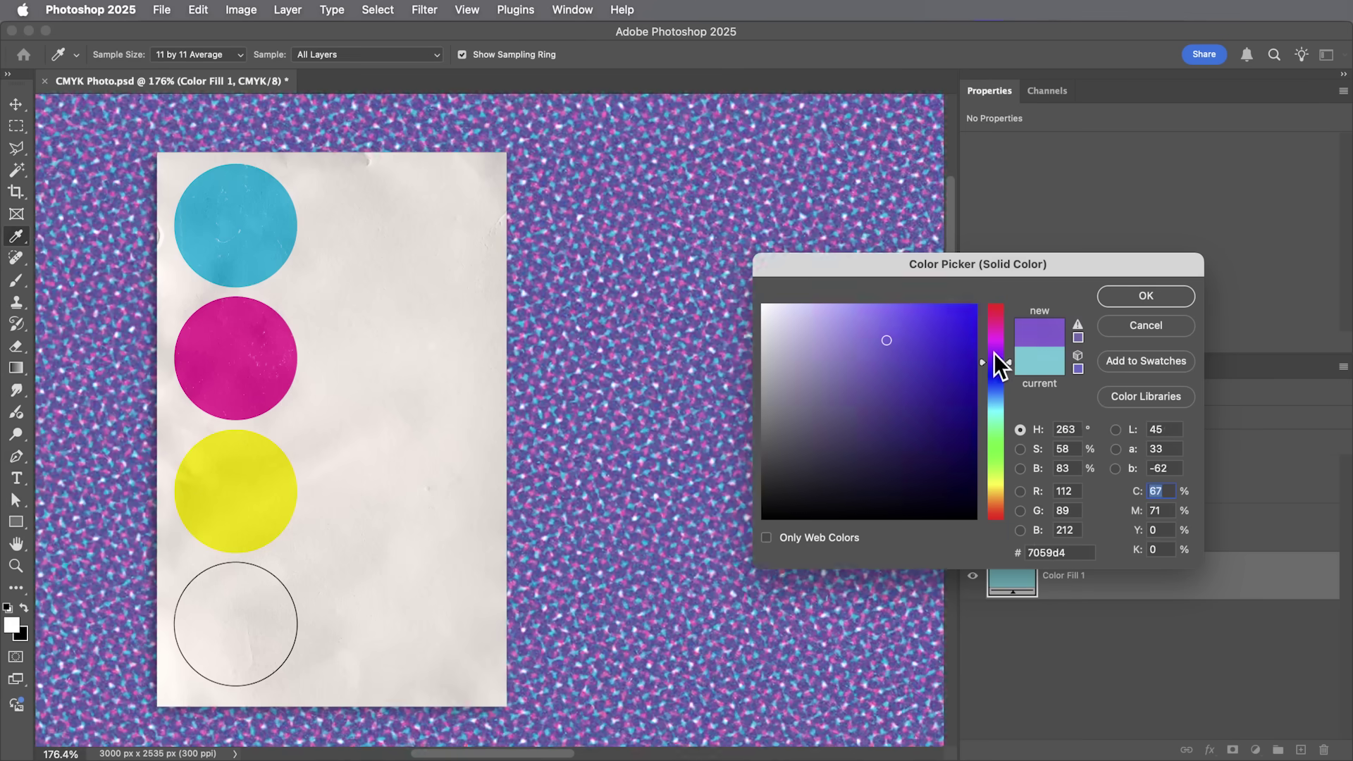
# Adjust the solid colour of the Color Fill 1 layer beneath the halftone pattern.
pyautogui.moveTo(994, 353)
pyautogui.mouseDown()
pyautogui.moveTo(994, 334)
pyautogui.moveTo(849, 378)
pyautogui.moveTo(780, 423)
pyautogui.moveTo(765, 423)
pyautogui.moveTo(759, 387)
pyautogui.moveTo(794, 447)
pyautogui.moveTo(744, 449)
pyautogui.mouseUp()
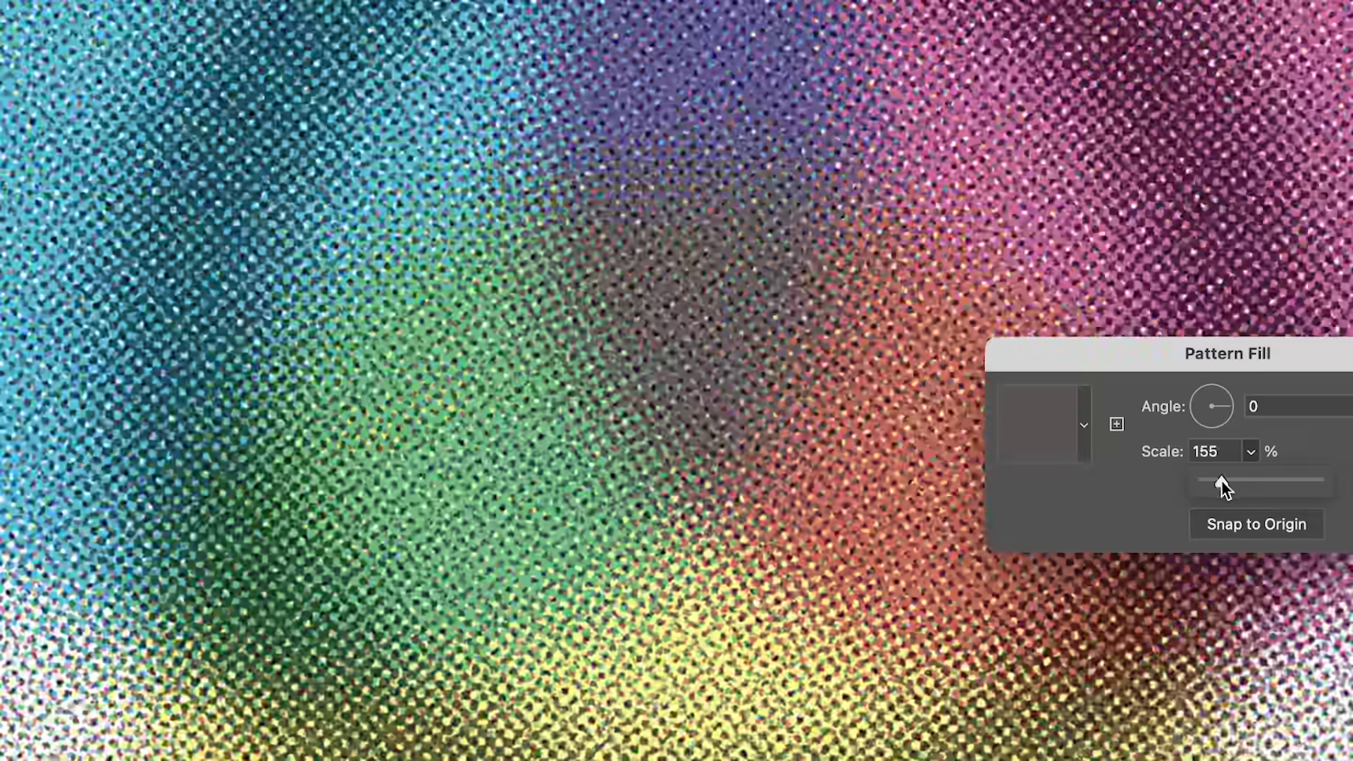
# Set the halftone Pattern Fill's scale to 45% for finer dots.
pyautogui.moveTo(1221, 480); pyautogui.dragTo(1208, 482)
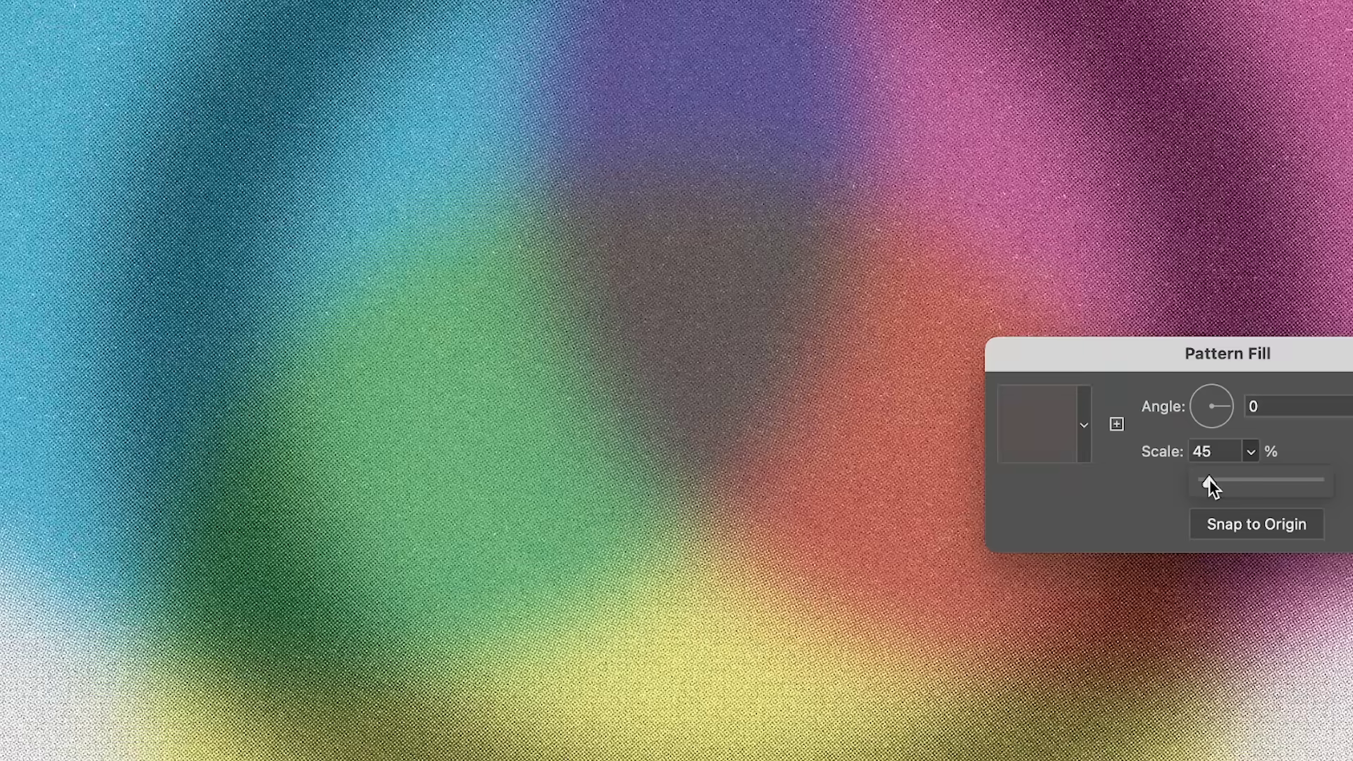
# Inspect the Magenta and Yellow halftone channels individually and return to the CMYK composite.
pyautogui.click(1143, 185)
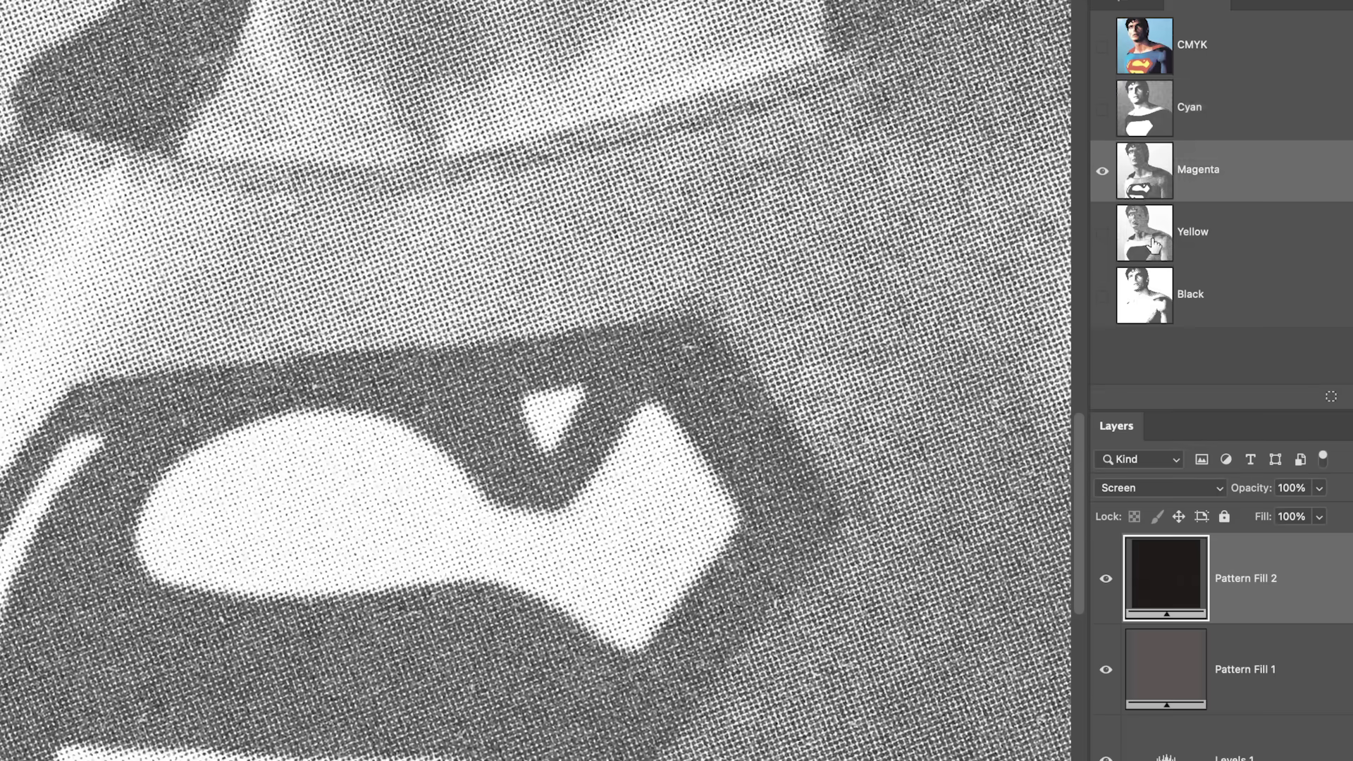
pyautogui.click(1156, 233)
pyautogui.click(1143, 44)
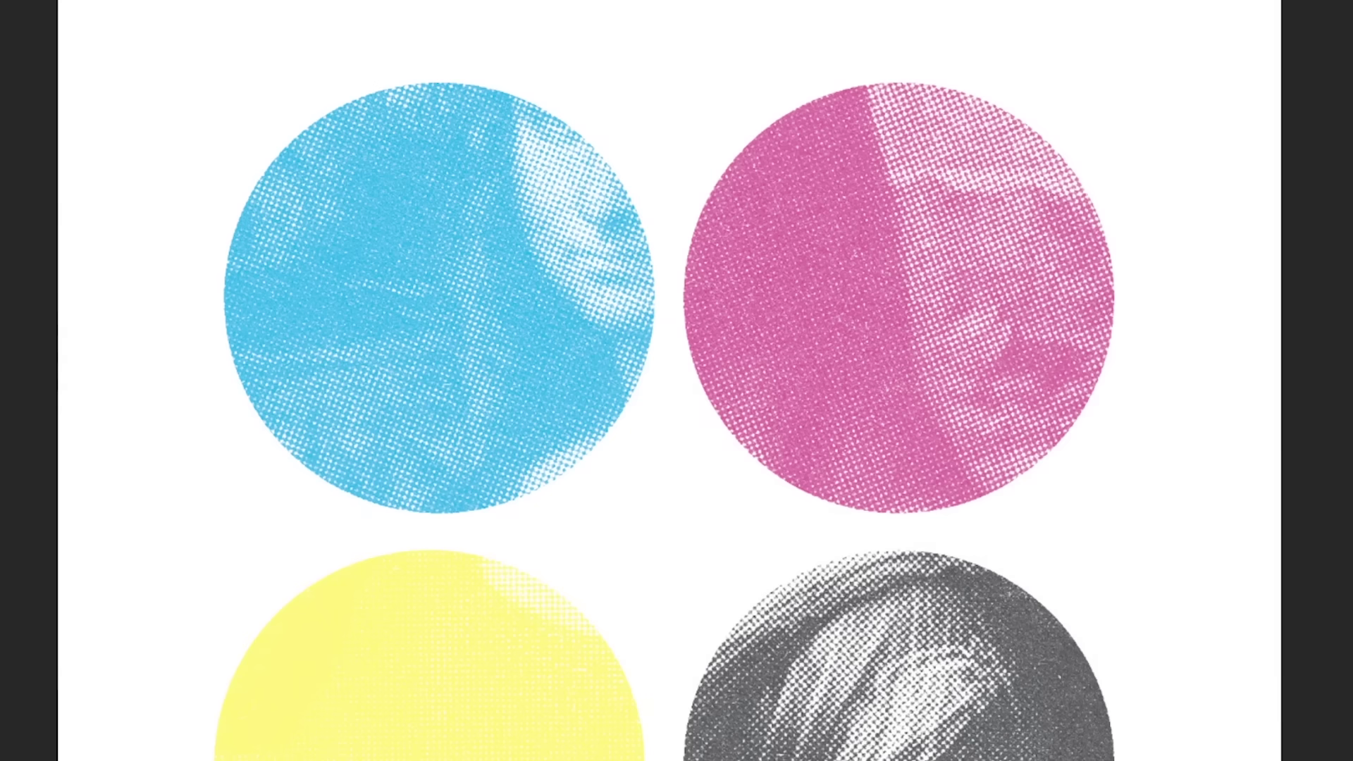
pyautogui.moveTo(951, 267); pyautogui.dragTo(808, 207)
pyautogui.moveTo(476, 760); pyautogui.dragTo(592, 599)
pyautogui.moveTo(909, 760); pyautogui.dragTo(793, 497)
pyautogui.hotkey('ctrl', 't')
pyautogui.moveTo(991, 392); pyautogui.dragTo(1156, 395)
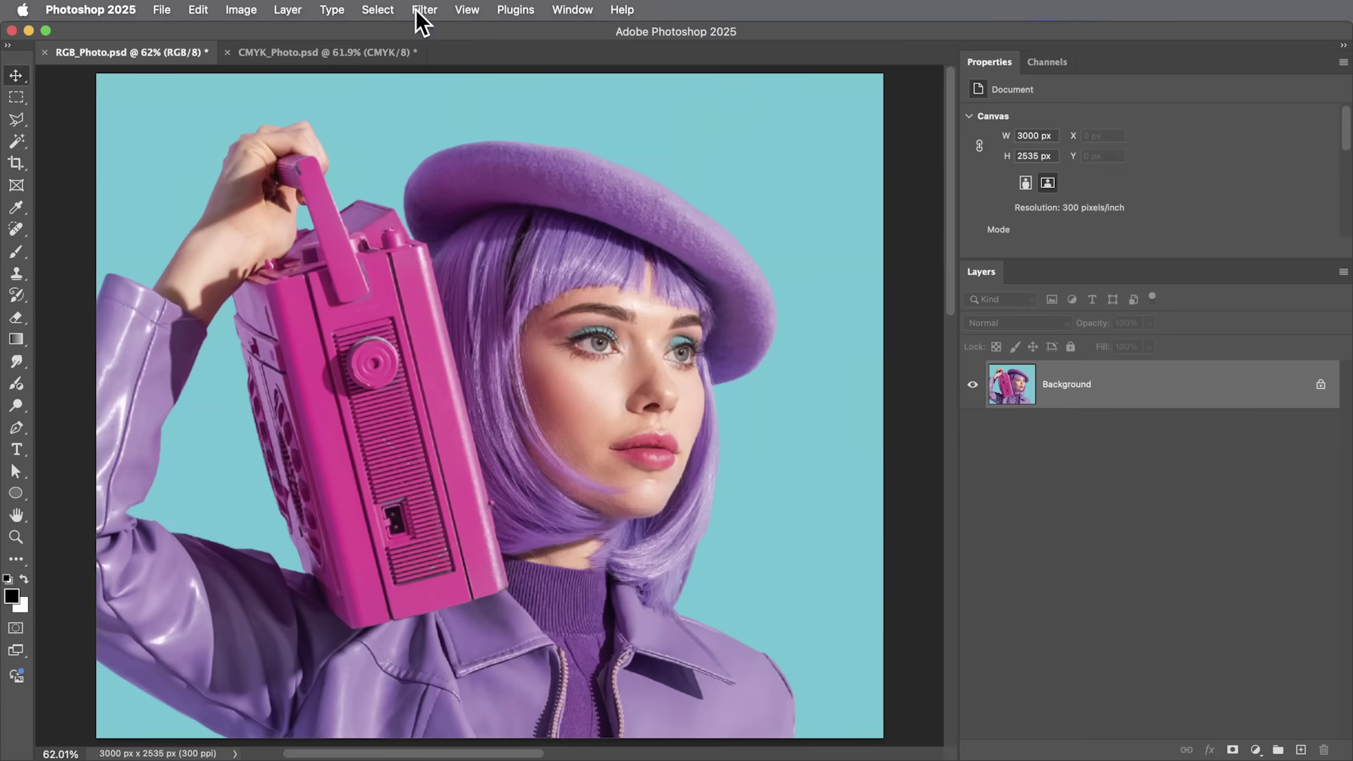
# Apply the Color Halftone filter to the Background layer of RGB_Photo.psd.
pyautogui.click(417, 9)
pyautogui.moveTo(543, 268)
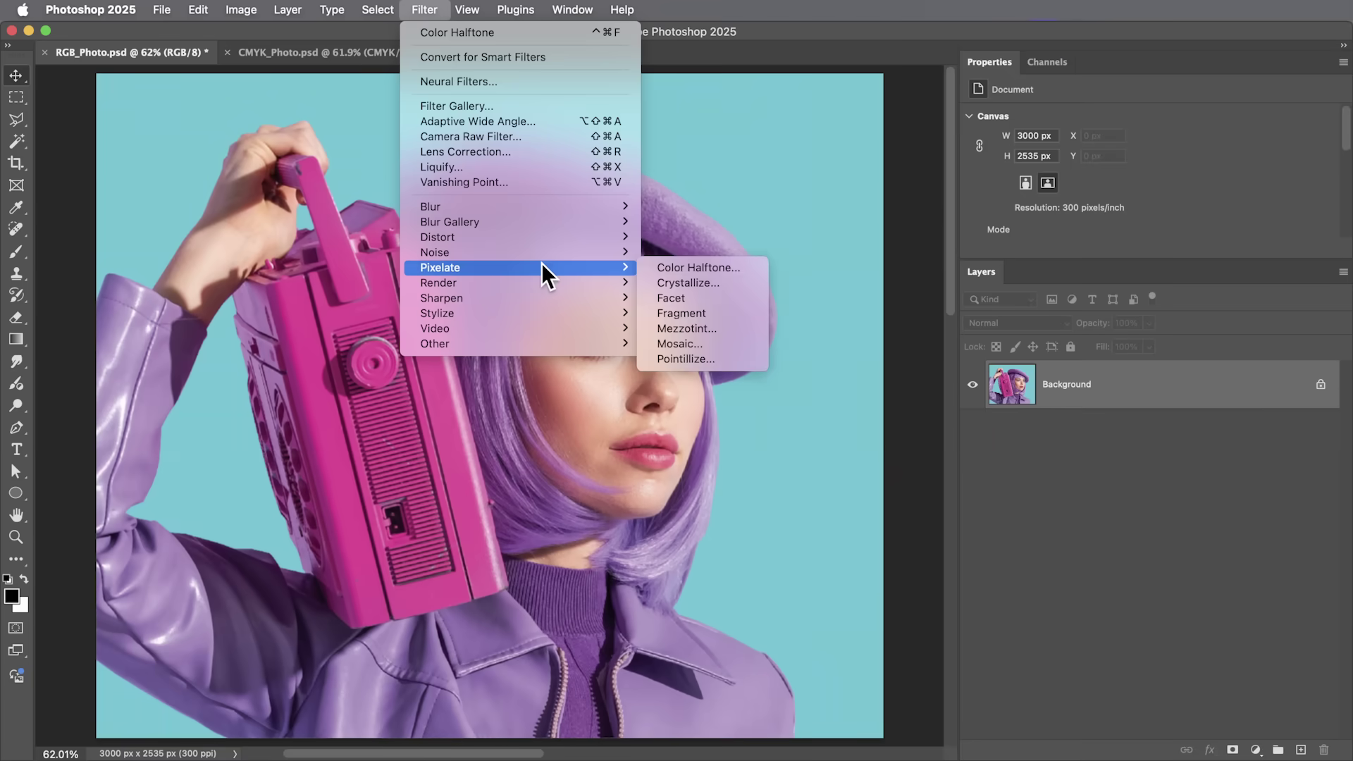
pyautogui.click(704, 268)
pyautogui.click(842, 134)
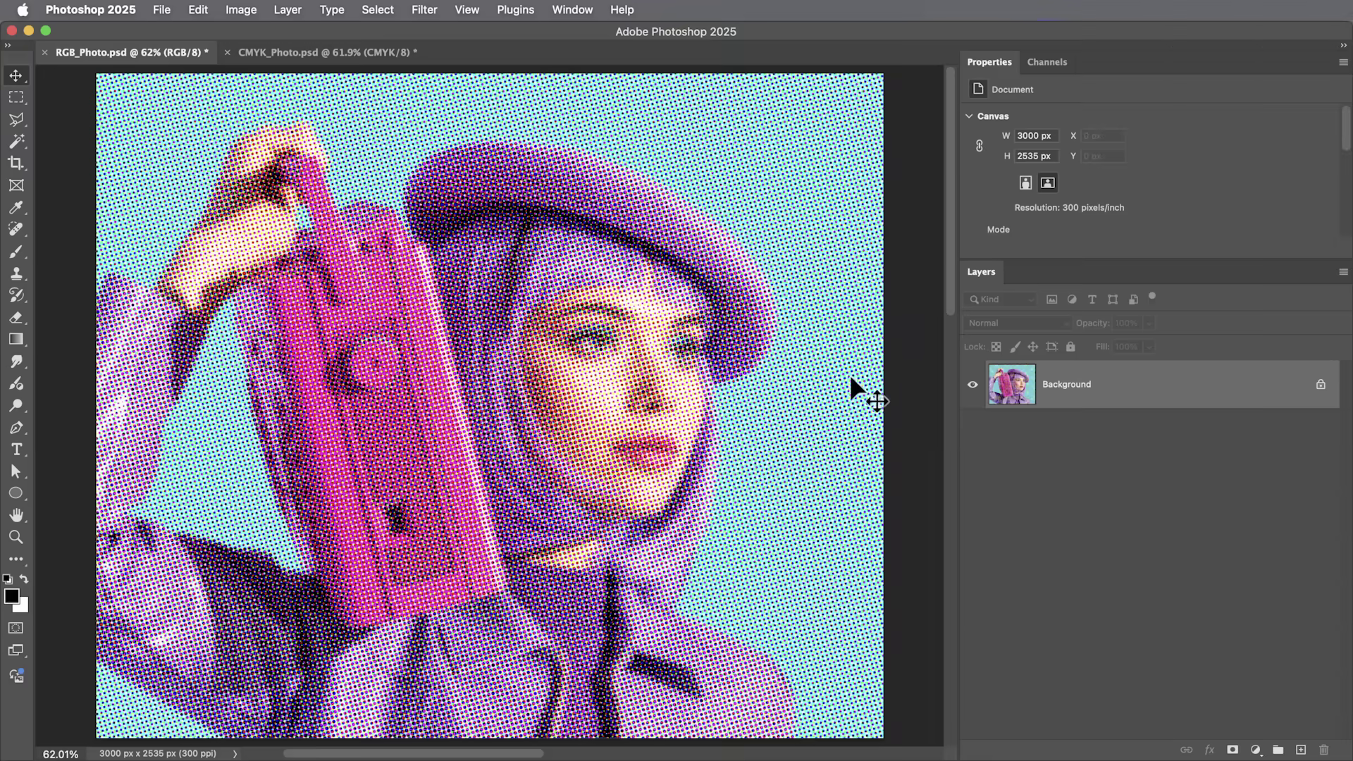
# Examine the individual halftone dots and their colours around the woman's face in the RGB photo.
pyautogui.press('z')
pyautogui.moveTo(631, 352); pyautogui.dragTo(564, 509)
pyautogui.press('space')
pyautogui.moveTo(648, 545); pyautogui.dragTo(548, 428)
pyautogui.press('space')
pyautogui.moveTo(611, 465); pyautogui.dragTo(640, 489)
pyautogui.moveTo(677, 361); pyautogui.dragTo(632, 446)
pyautogui.press('v')
pyautogui.moveTo(548, 617); pyautogui.dragTo(721, 377)
pyautogui.moveTo(715, 457); pyautogui.dragTo(741, 446)
pyautogui.press('z')
pyautogui.moveTo(623, 441); pyautogui.dragTo(643, 504)
pyautogui.press('v')
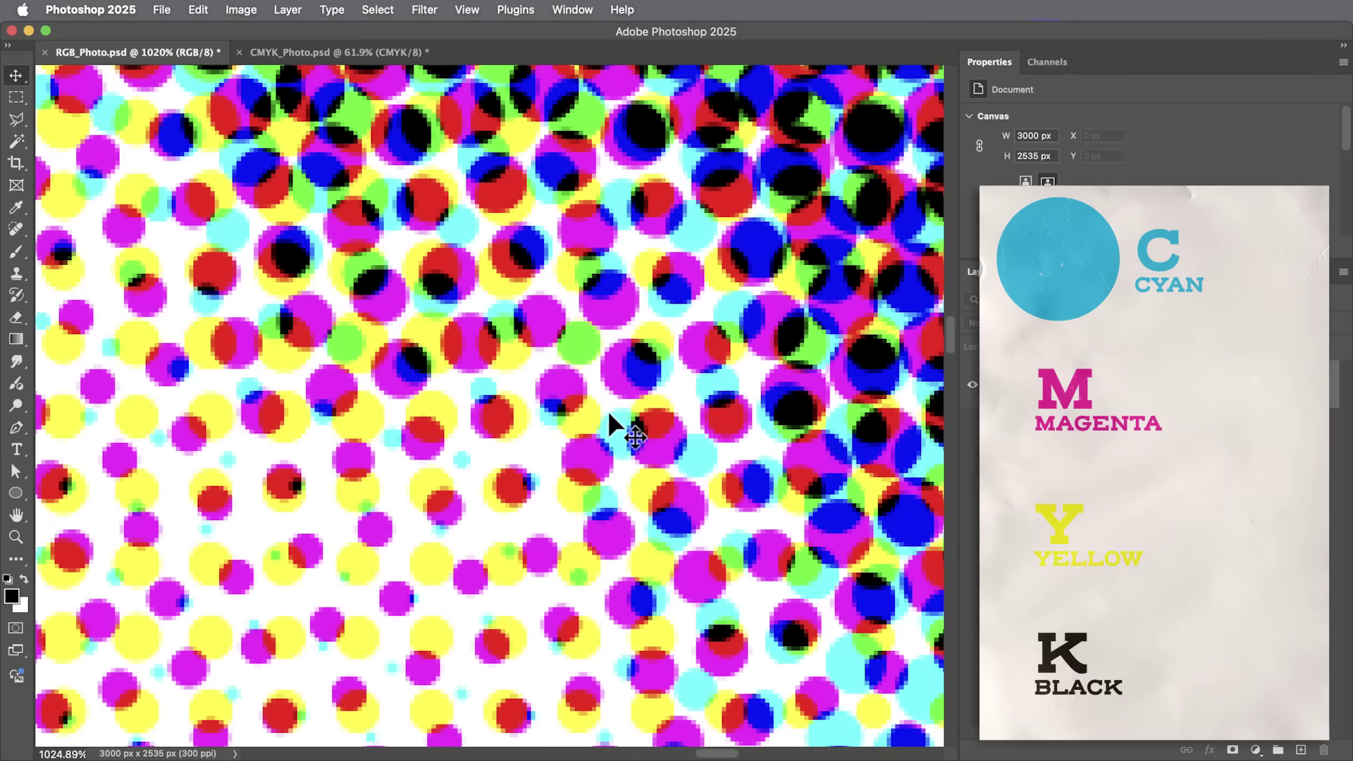
# Inspect the overlaps between the cyan, magenta and yellow dots in the RGB halftone at high magnification.
pyautogui.press('z')
pyautogui.moveTo(664, 463); pyautogui.dragTo(596, 508)
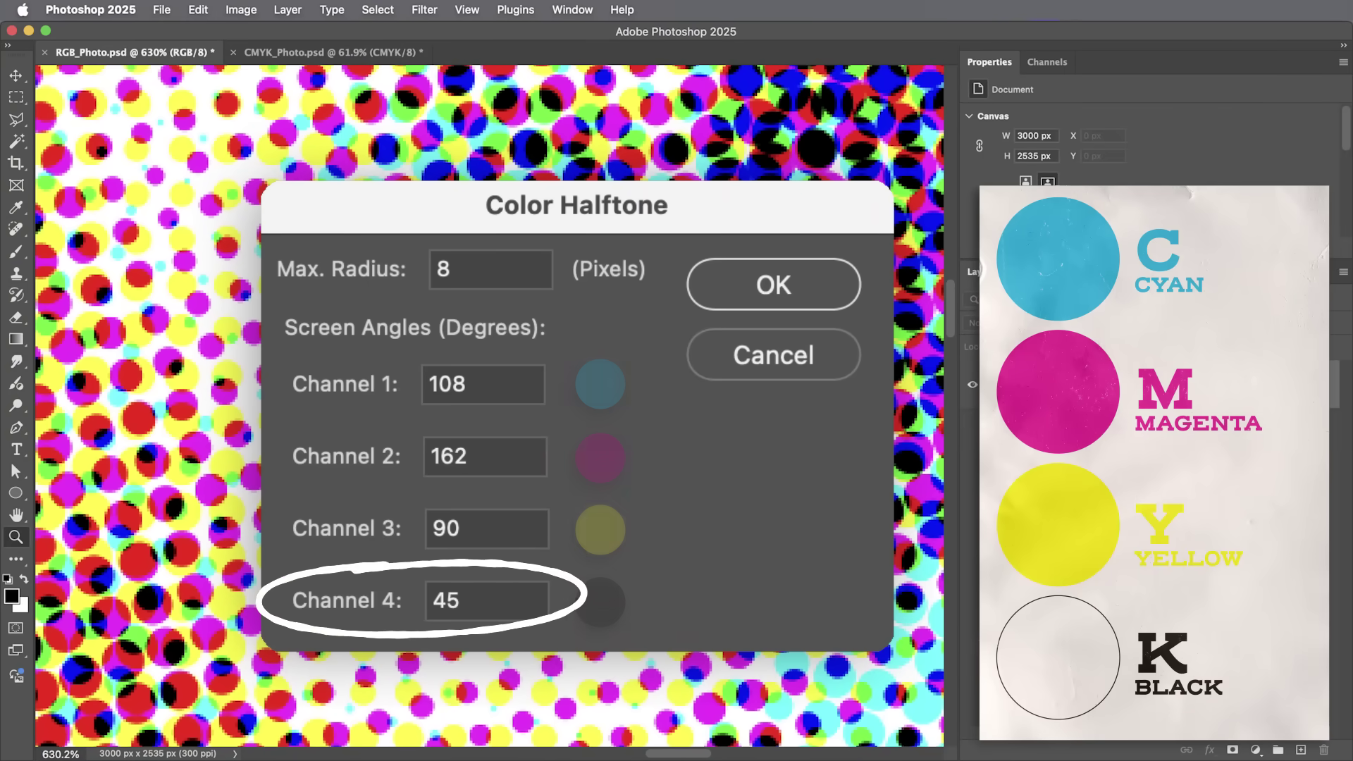
pyautogui.moveTo(564, 423); pyautogui.dragTo(635, 423)
pyautogui.press('v')
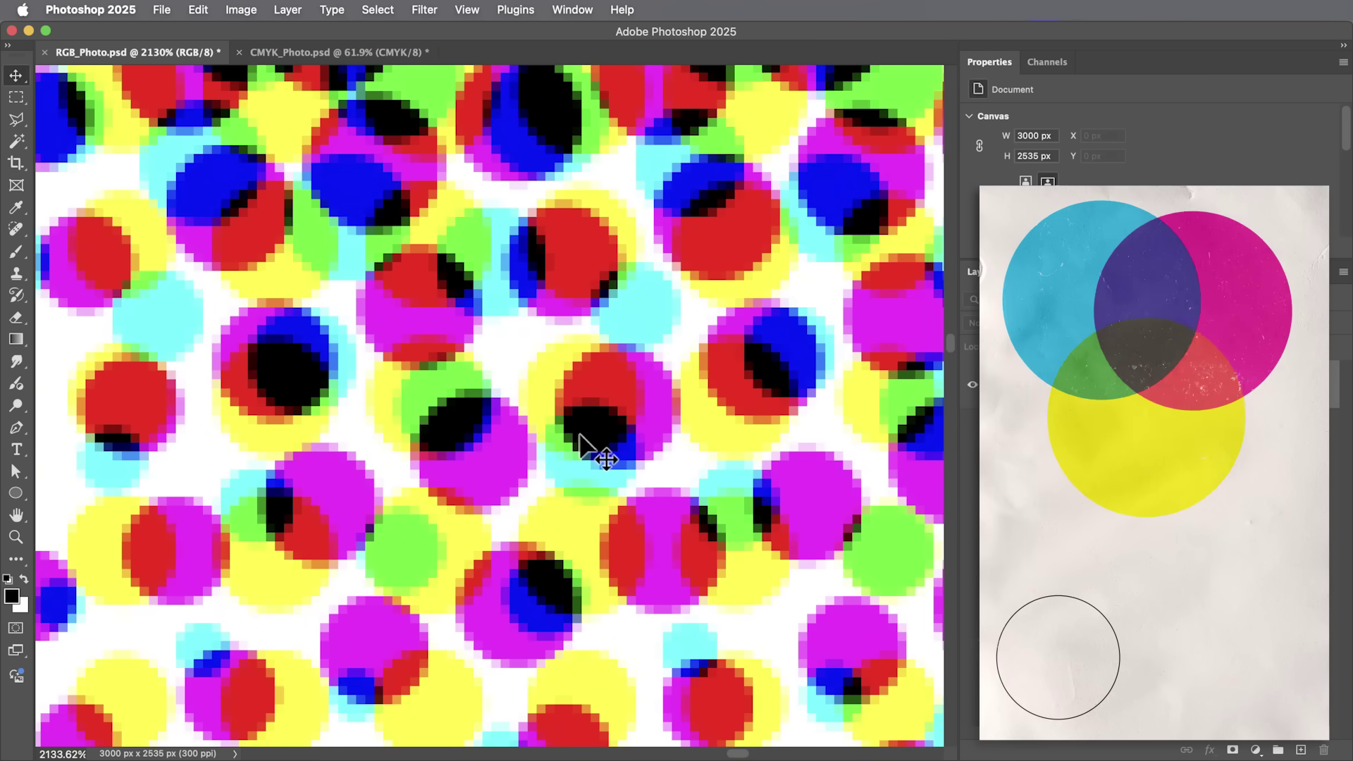
pyautogui.press('z')
pyautogui.moveTo(589, 479); pyautogui.dragTo(511, 465)
pyautogui.moveTo(644, 525); pyautogui.dragTo(500, 522)
pyautogui.scroll(-4, 559, 529)
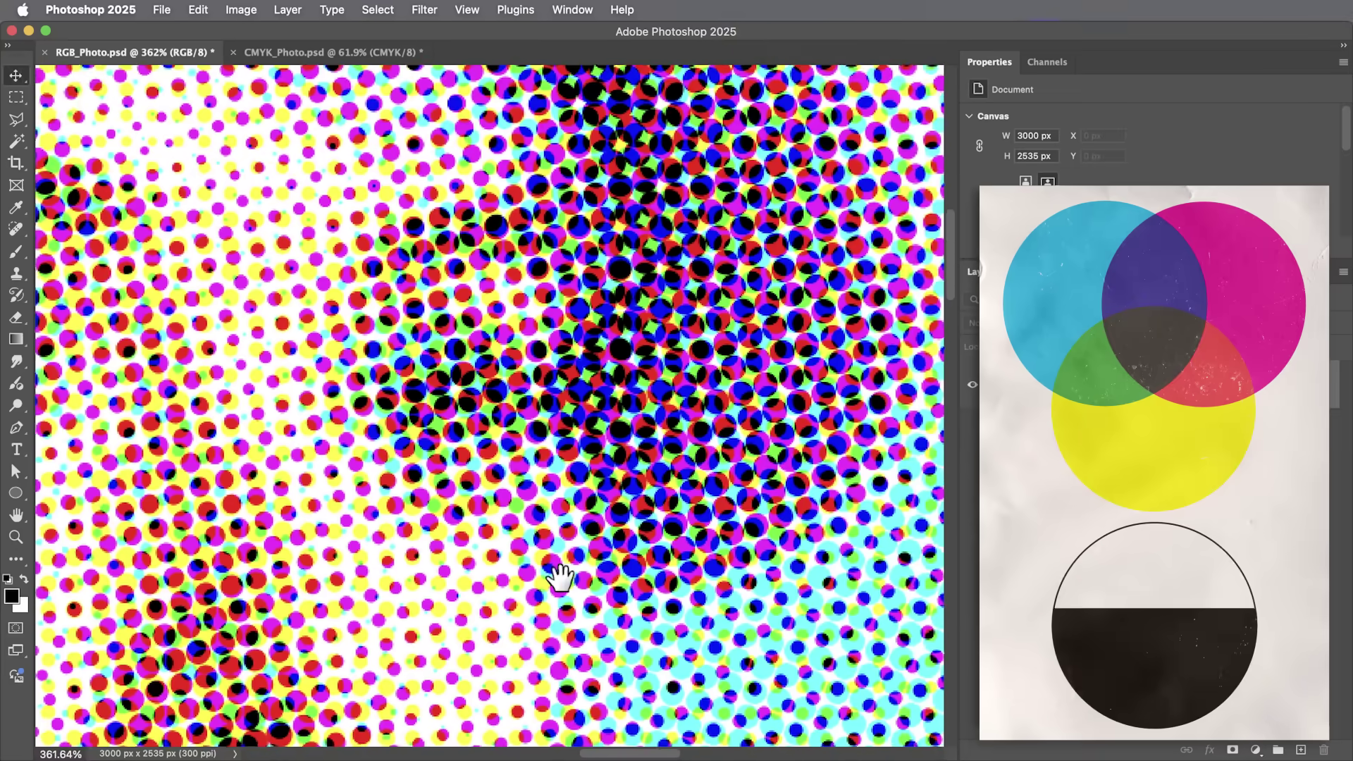
pyautogui.press('v')
pyautogui.scroll(-4, 452, 305)
# Switch to CMYK_Photo.psd and reapply the Color Halftone filter to its Background layer.
pyautogui.click(378, 51)
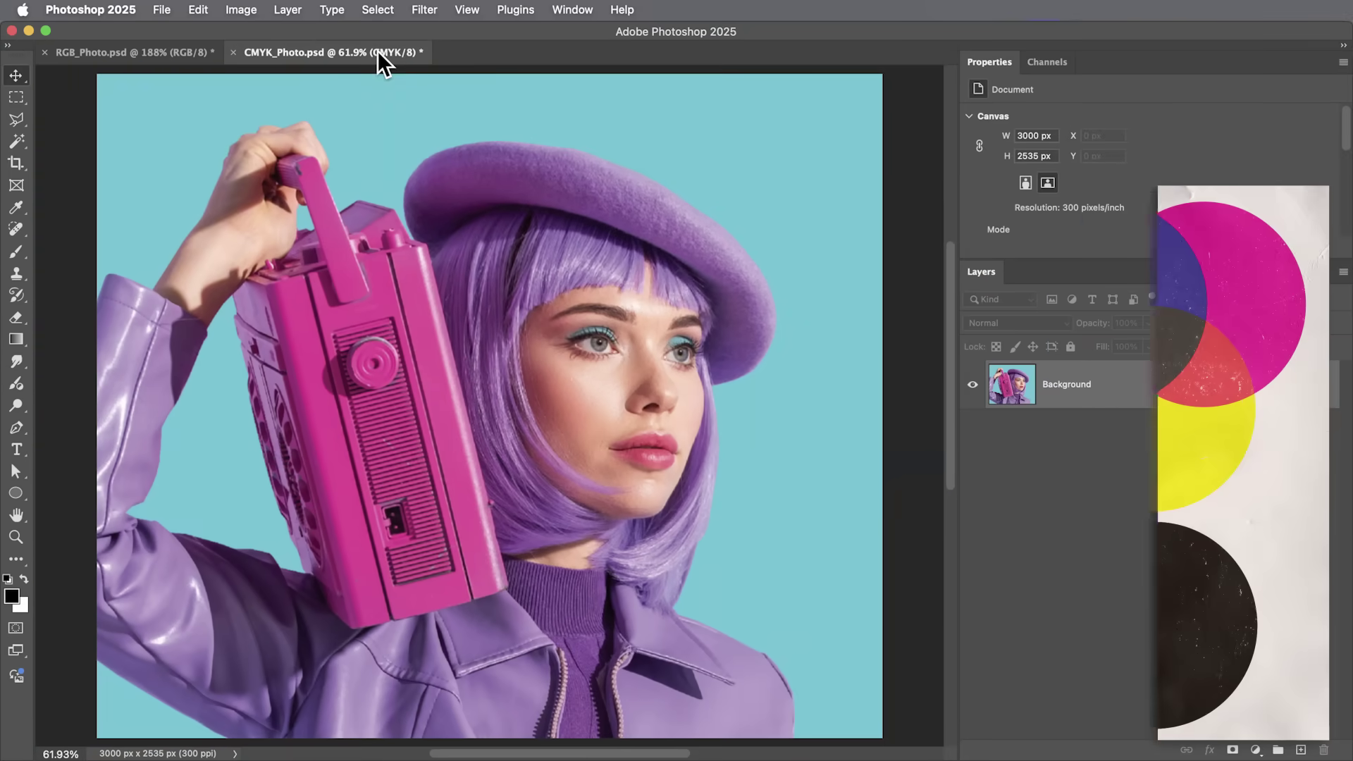
pyautogui.click(428, 10)
pyautogui.click(446, 31)
# Examine the CMYK photo's halftone dots up close around the woman's eyes, including the separate black dots.
pyautogui.press('z')
pyautogui.moveTo(593, 350); pyautogui.dragTo(695, 418)
pyautogui.press('space')
pyautogui.moveTo(724, 492); pyautogui.dragTo(559, 448)
pyautogui.scroll(2, 598, 378)
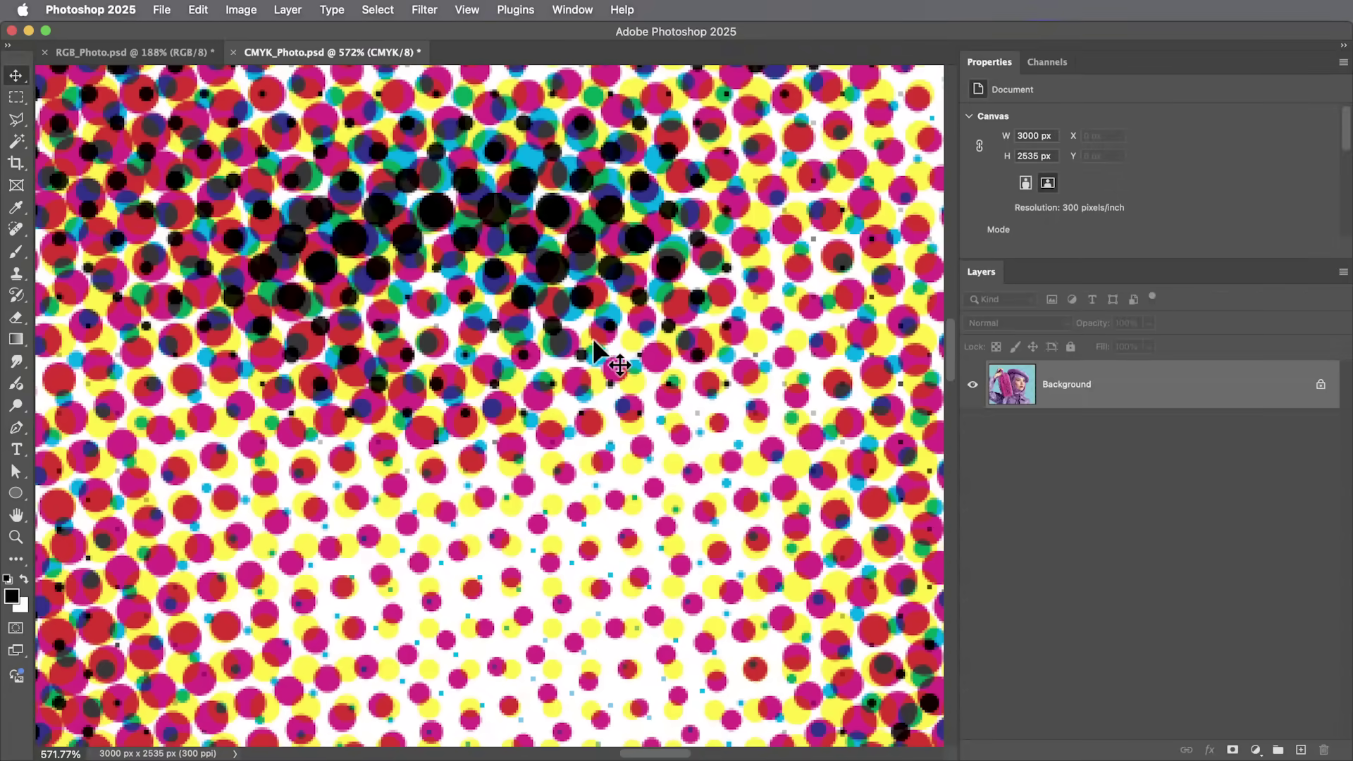
pyautogui.scroll(-7, 562, 537)
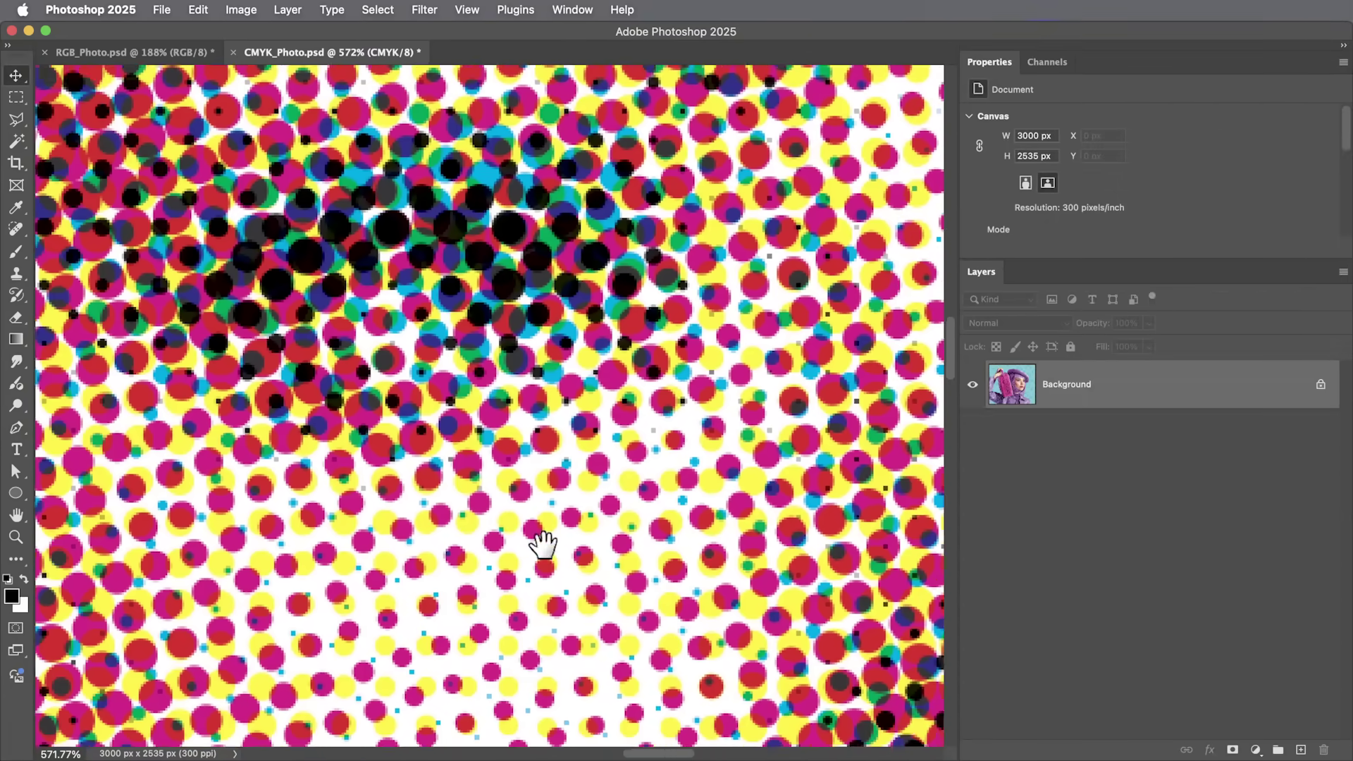
pyautogui.press('z')
pyautogui.scroll(4, 698, 493)
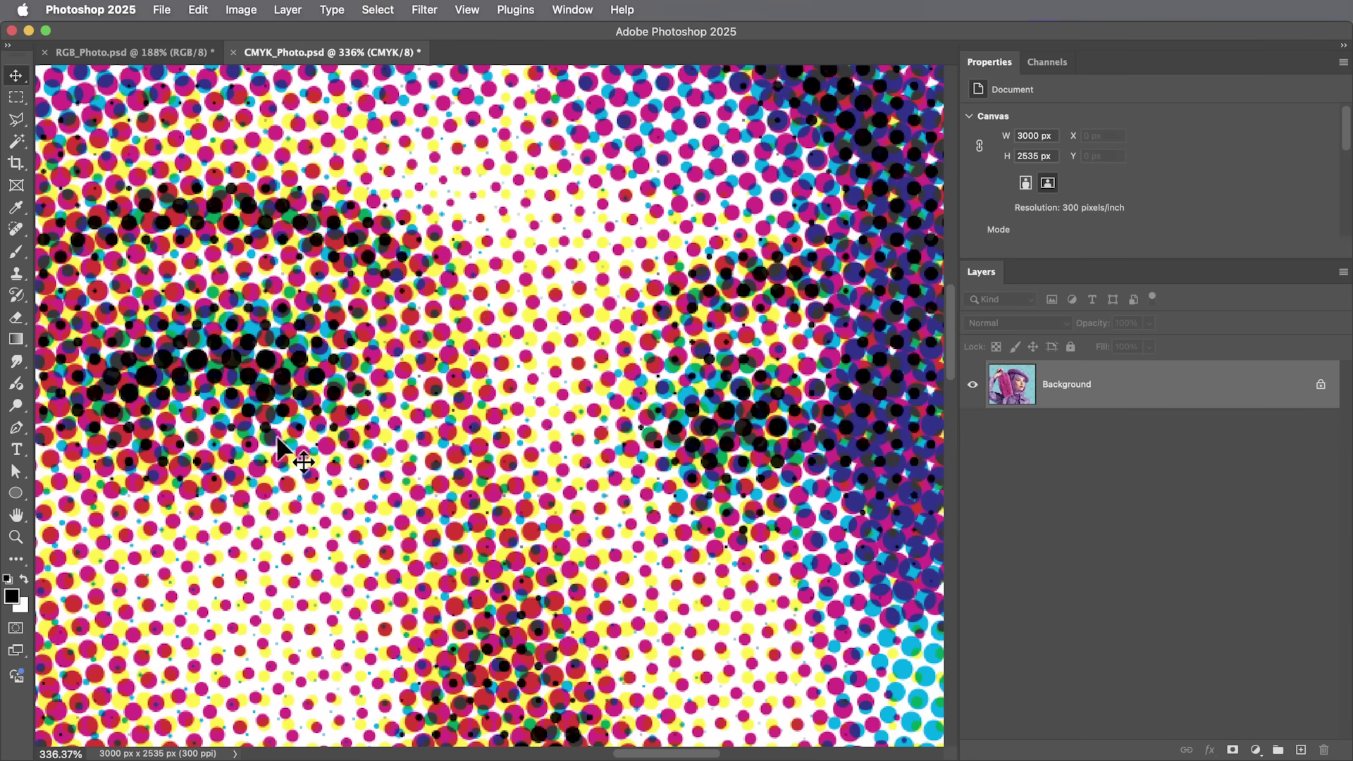
# Return to RGB_Photo.psd and inspect its Red, Green and Blue channels individually, ending on the RGB composite.
pyautogui.click(152, 52)
pyautogui.scroll(3, 601, 416)
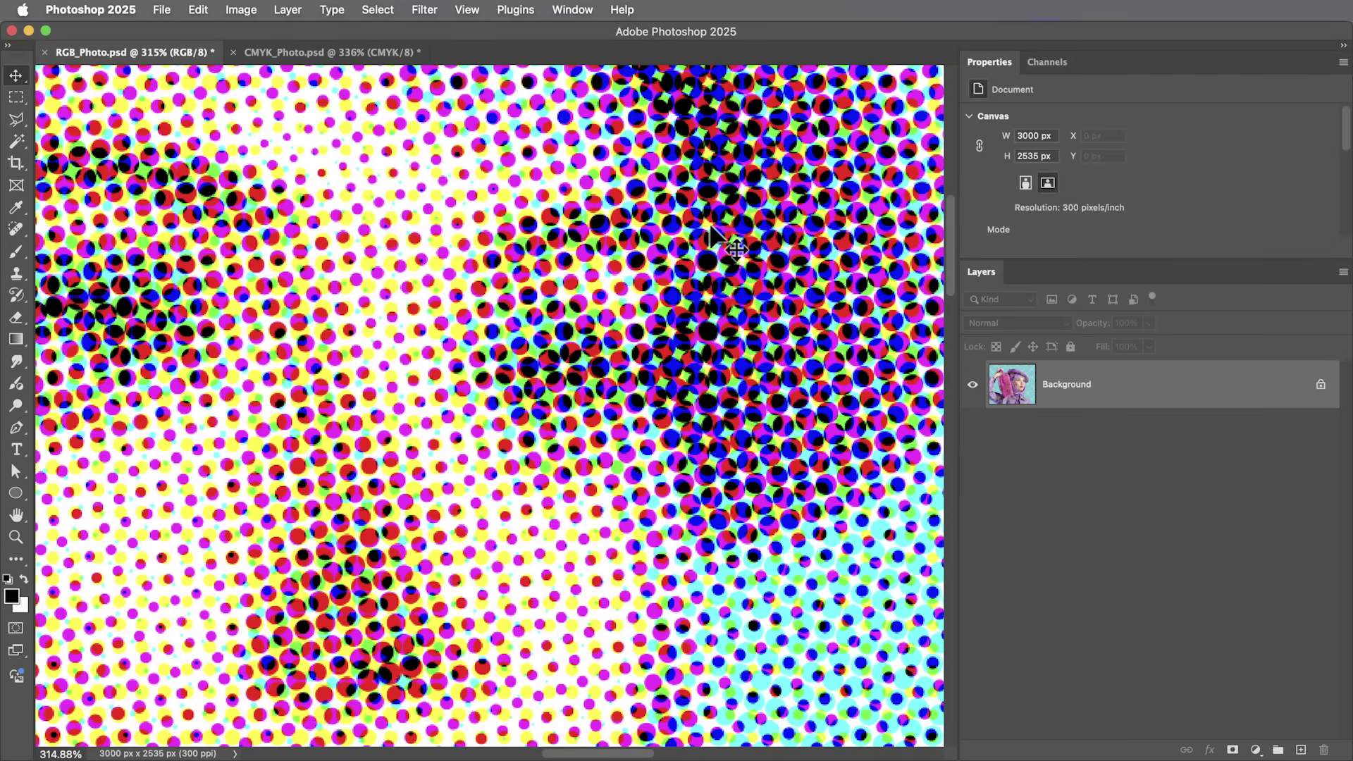
pyautogui.click(1046, 64)
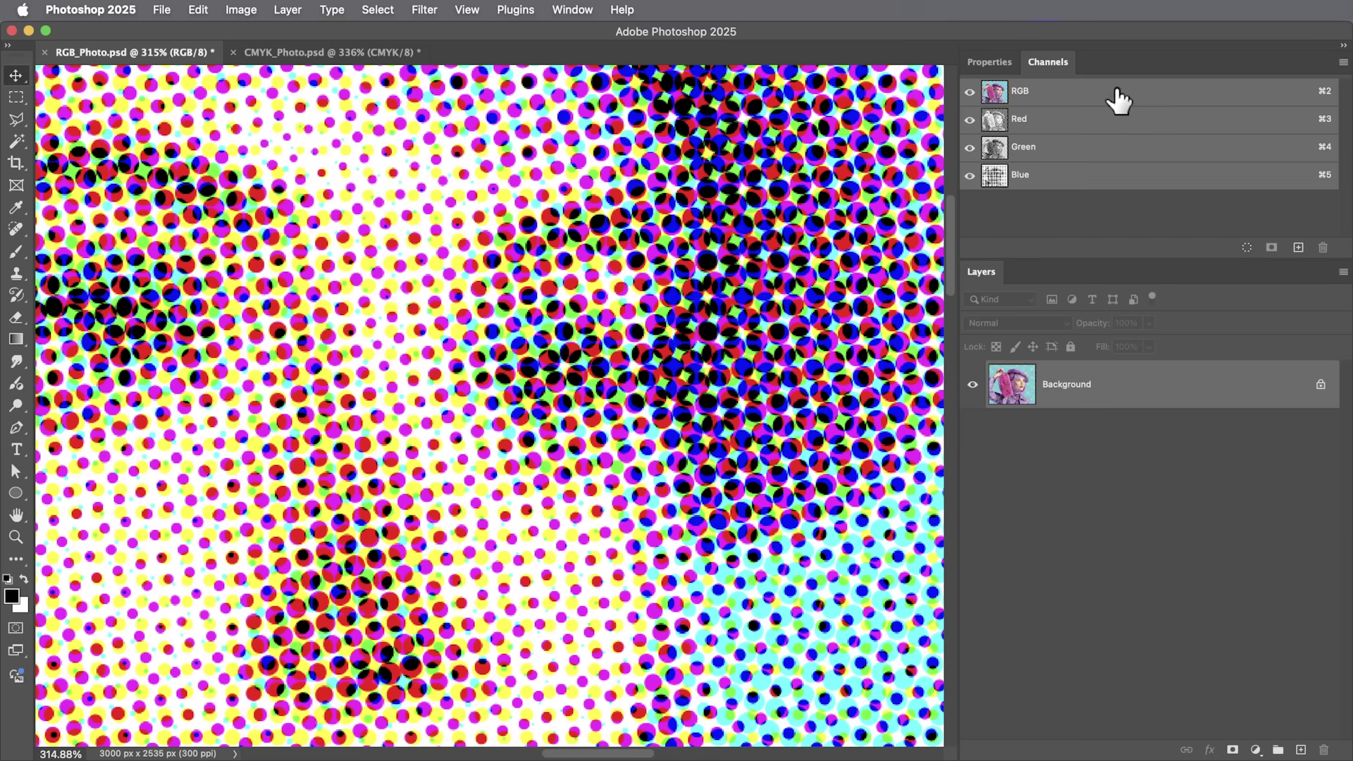
pyautogui.click(1079, 131)
pyautogui.click(1076, 148)
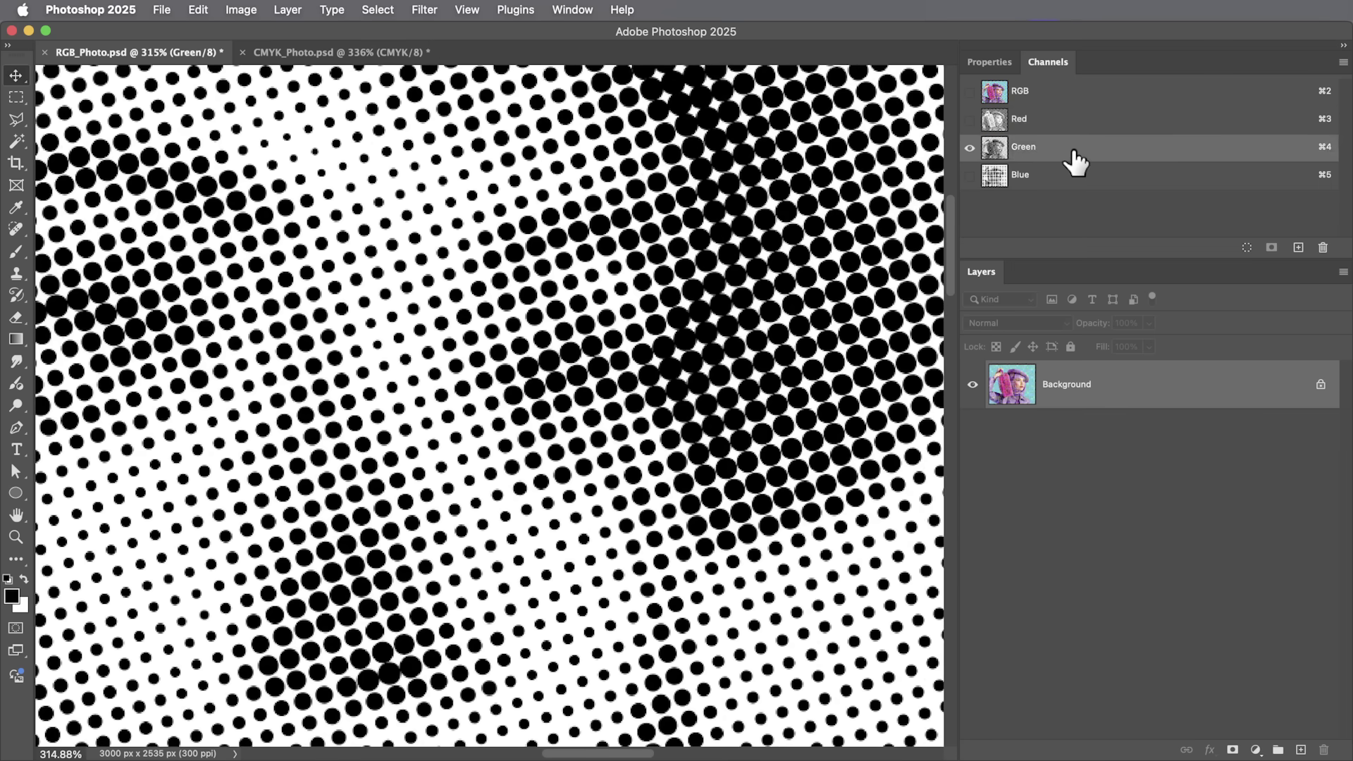
pyautogui.click(1084, 178)
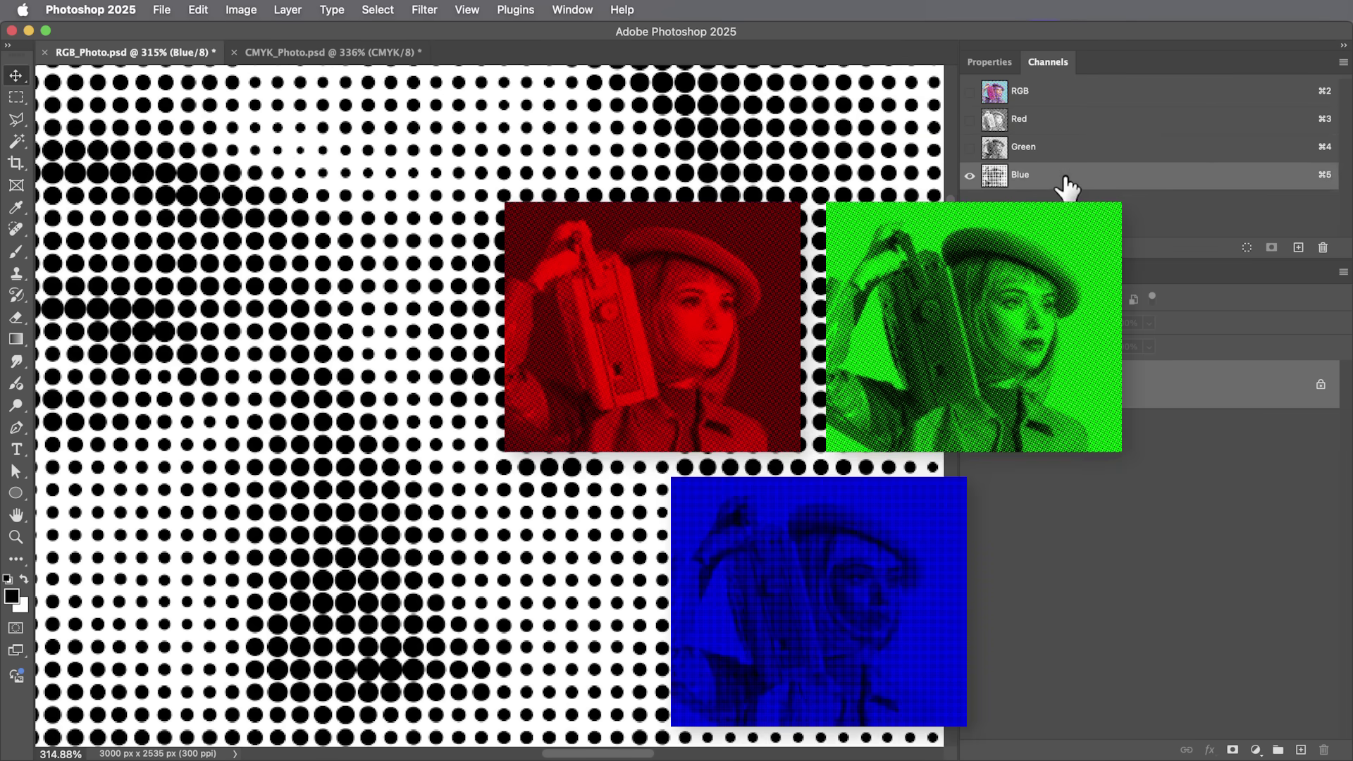
pyautogui.click(1077, 145)
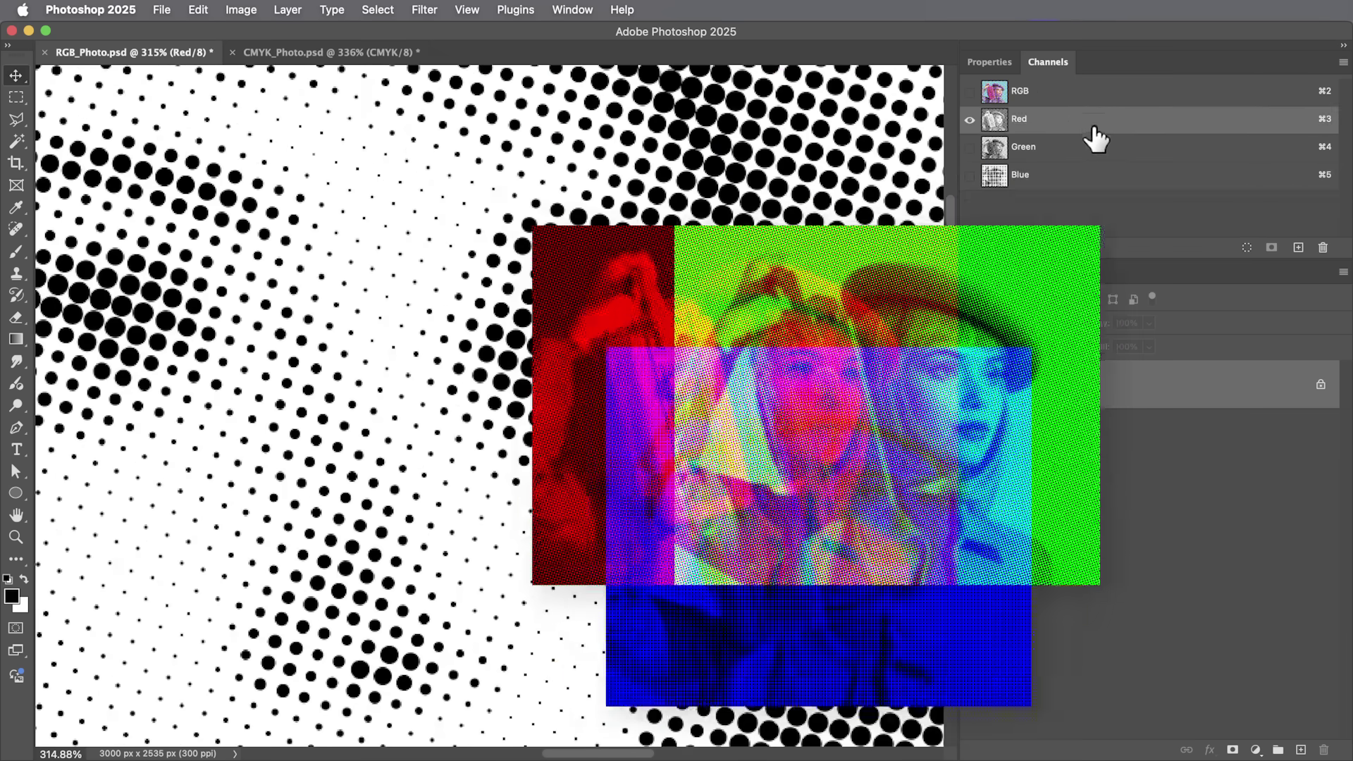
pyautogui.click(1058, 105)
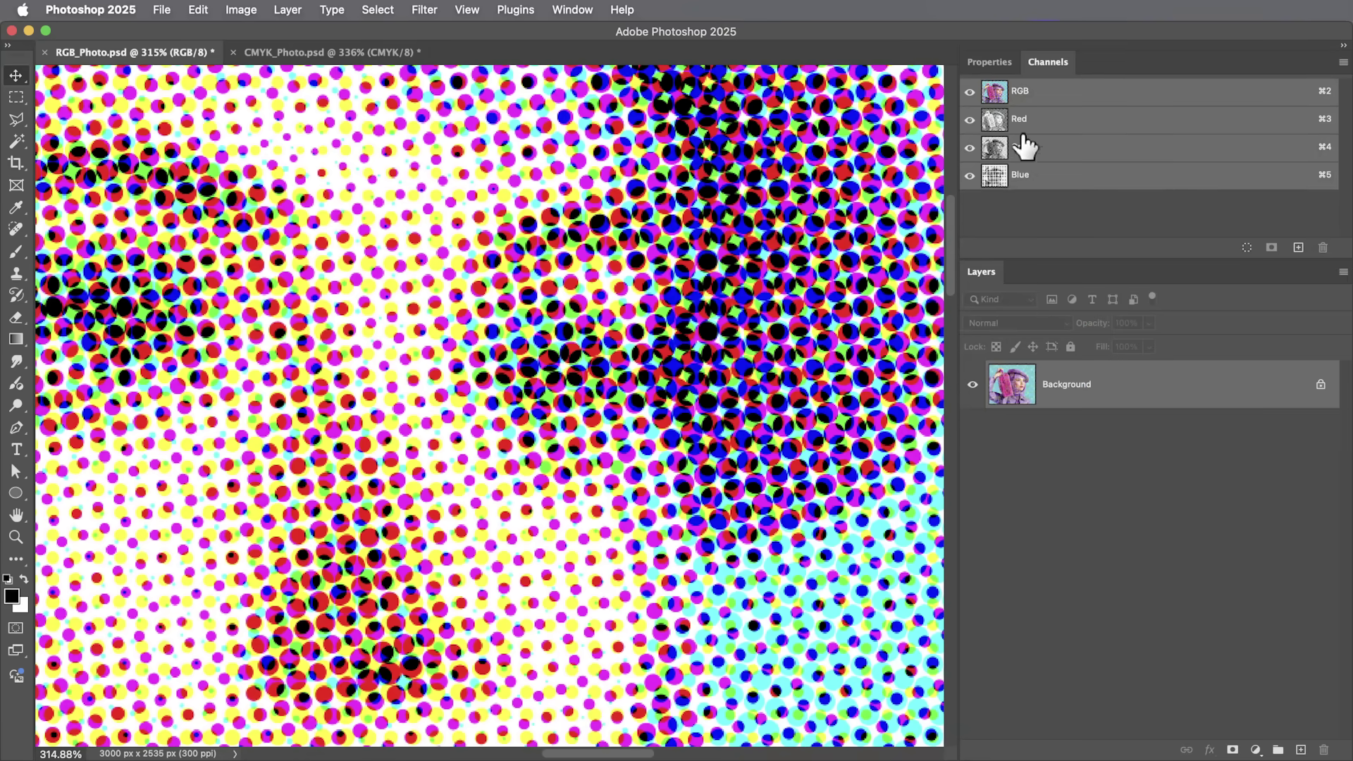
# Compare the dot patterns of the Red, Green and Blue channels once more and restore the RGB composite.
pyautogui.click(1049, 127)
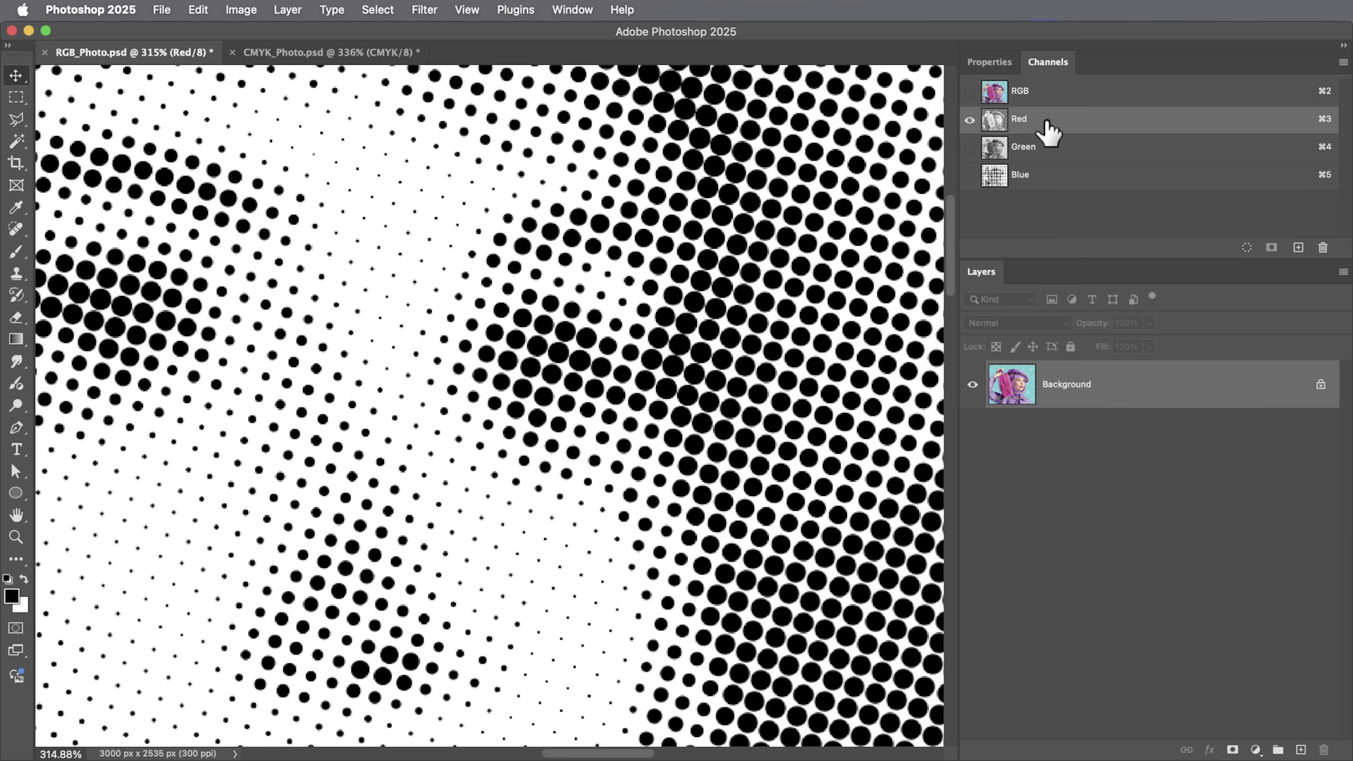
pyautogui.click(1071, 157)
pyautogui.click(1073, 176)
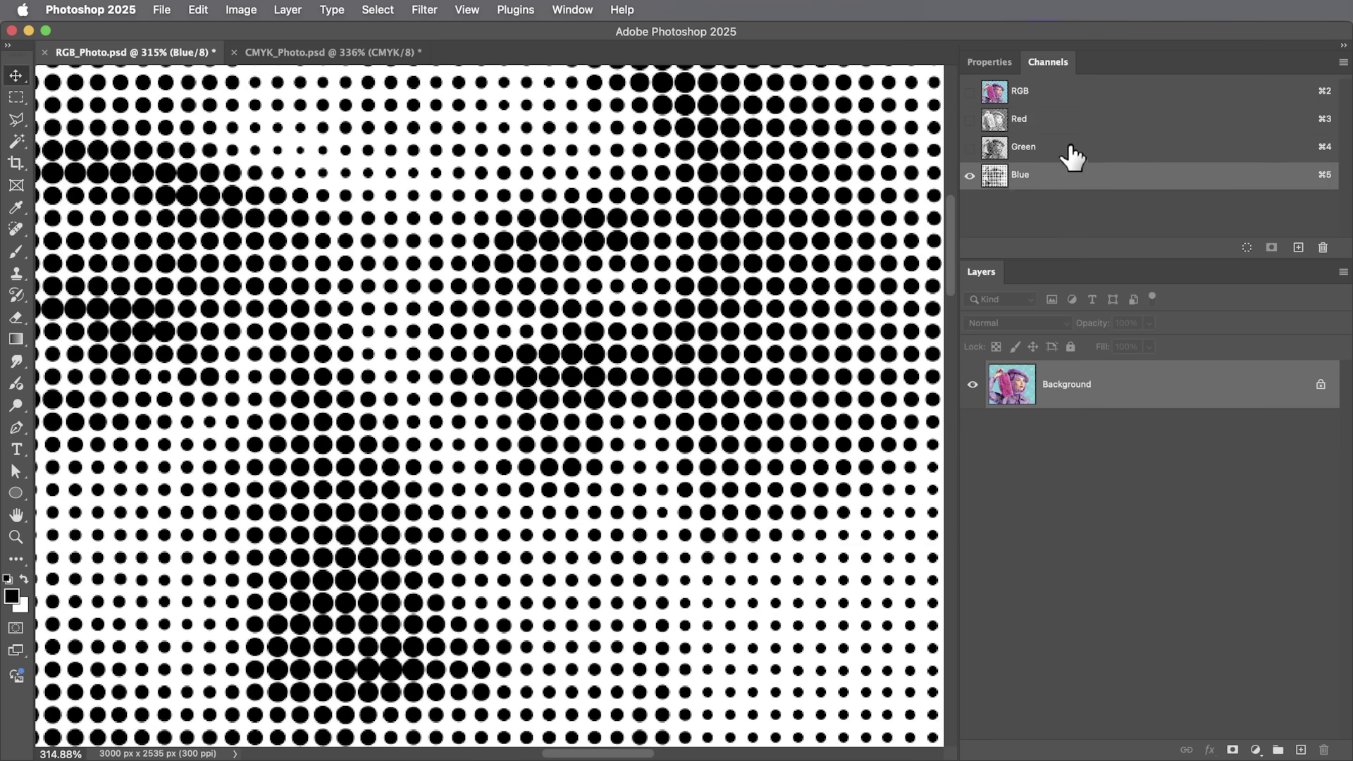
pyautogui.click(1073, 149)
pyautogui.click(1070, 124)
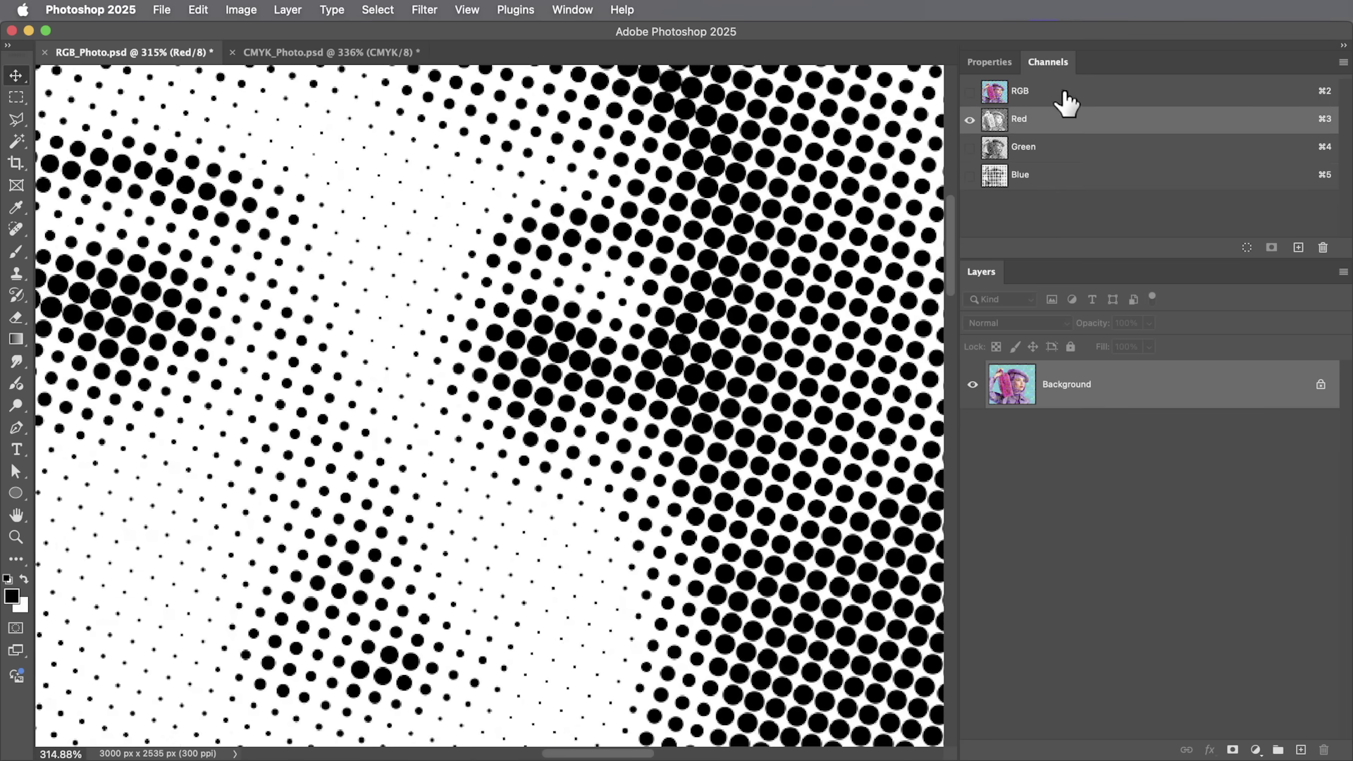
pyautogui.click(1064, 98)
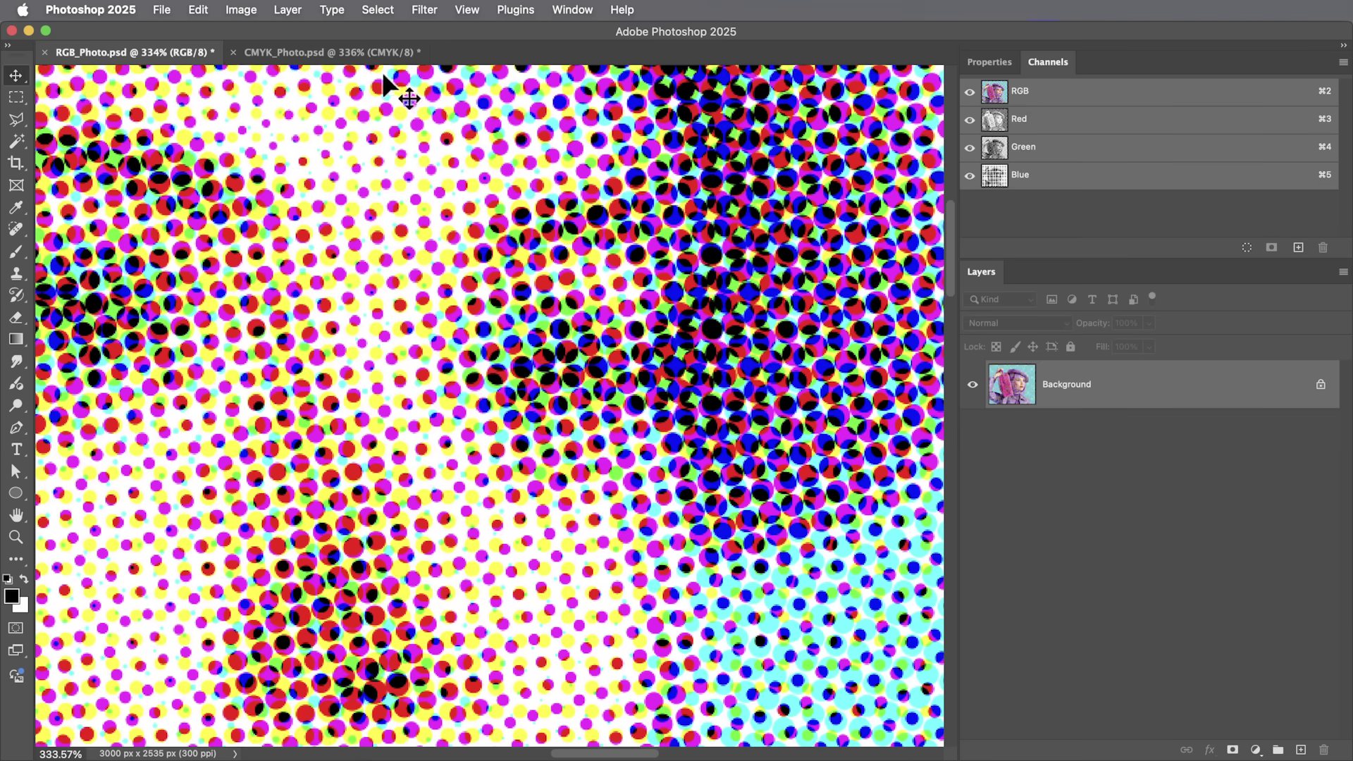
# Switch to CMYK_Photo.psd, view the Magenta, Yellow and Black channels individually, and restore the CMYK composite.
pyautogui.click(369, 53)
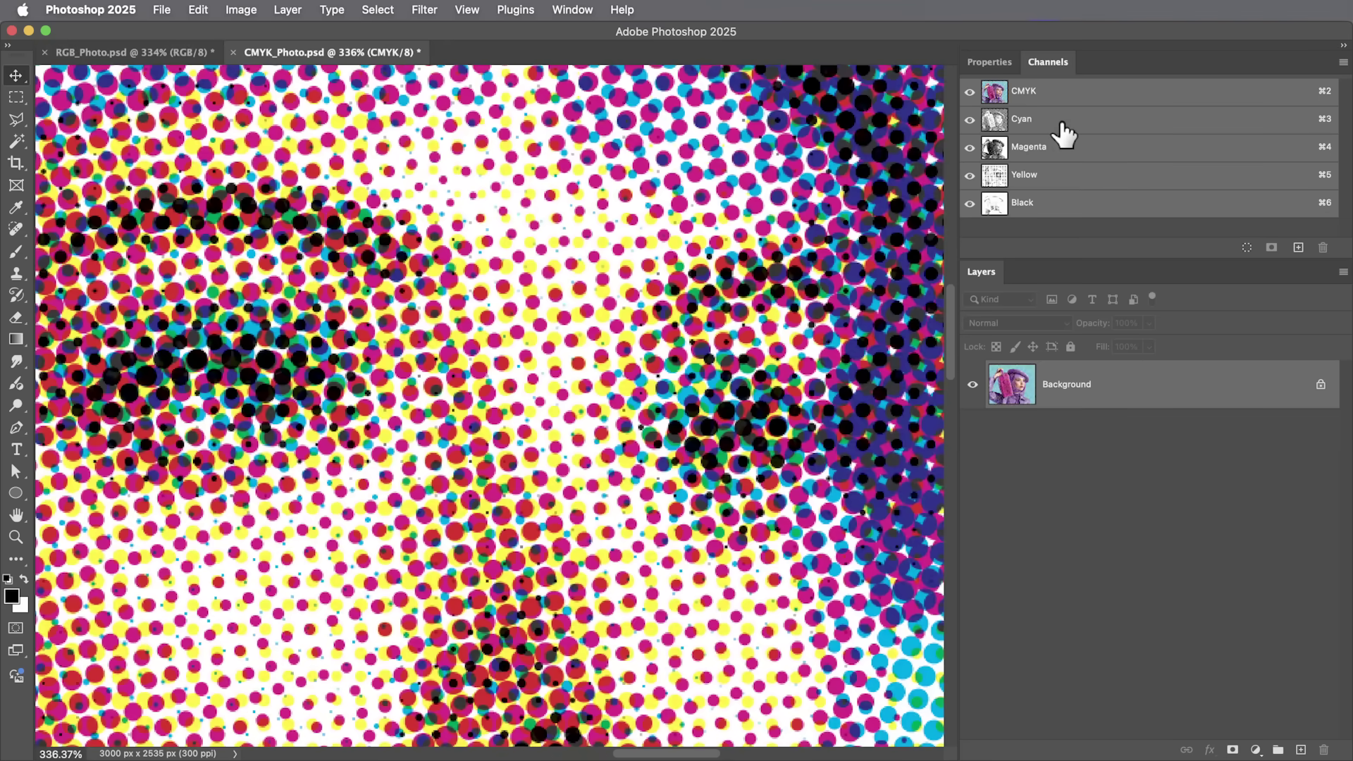
pyautogui.click(1066, 147)
pyautogui.click(1072, 176)
pyautogui.click(1077, 205)
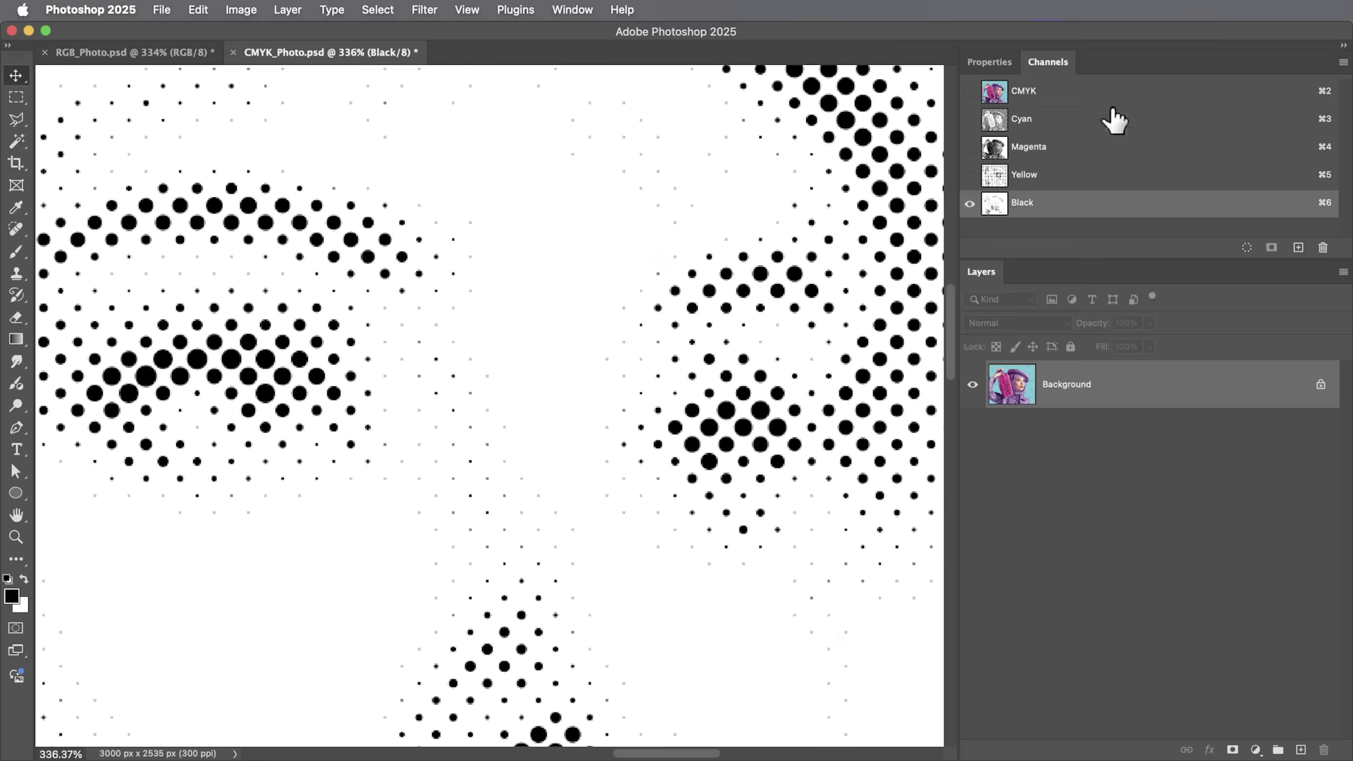
pyautogui.click(1078, 98)
# Examine the combined CMYK halftone across the woman's face from close up and at a wider view.
pyautogui.scroll(4, 761, 465)
pyautogui.moveTo(702, 481); pyautogui.dragTo(581, 463)
pyautogui.press('z')
pyautogui.moveTo(673, 511); pyautogui.dragTo(568, 506)
pyautogui.moveTo(616, 554); pyautogui.dragTo(603, 435)
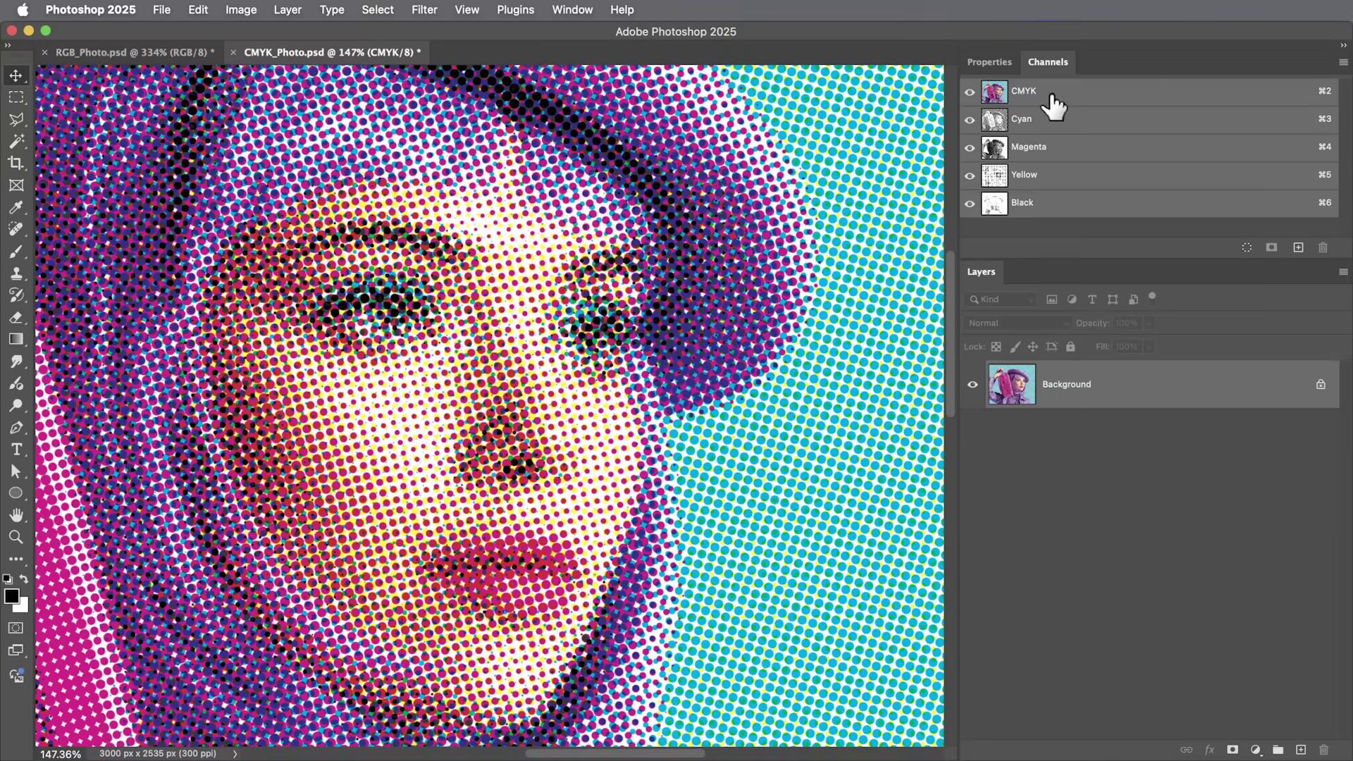
# View the Cyan, Magenta, Yellow and Black halftone channels of the woman's face one after another.
pyautogui.click(1050, 130)
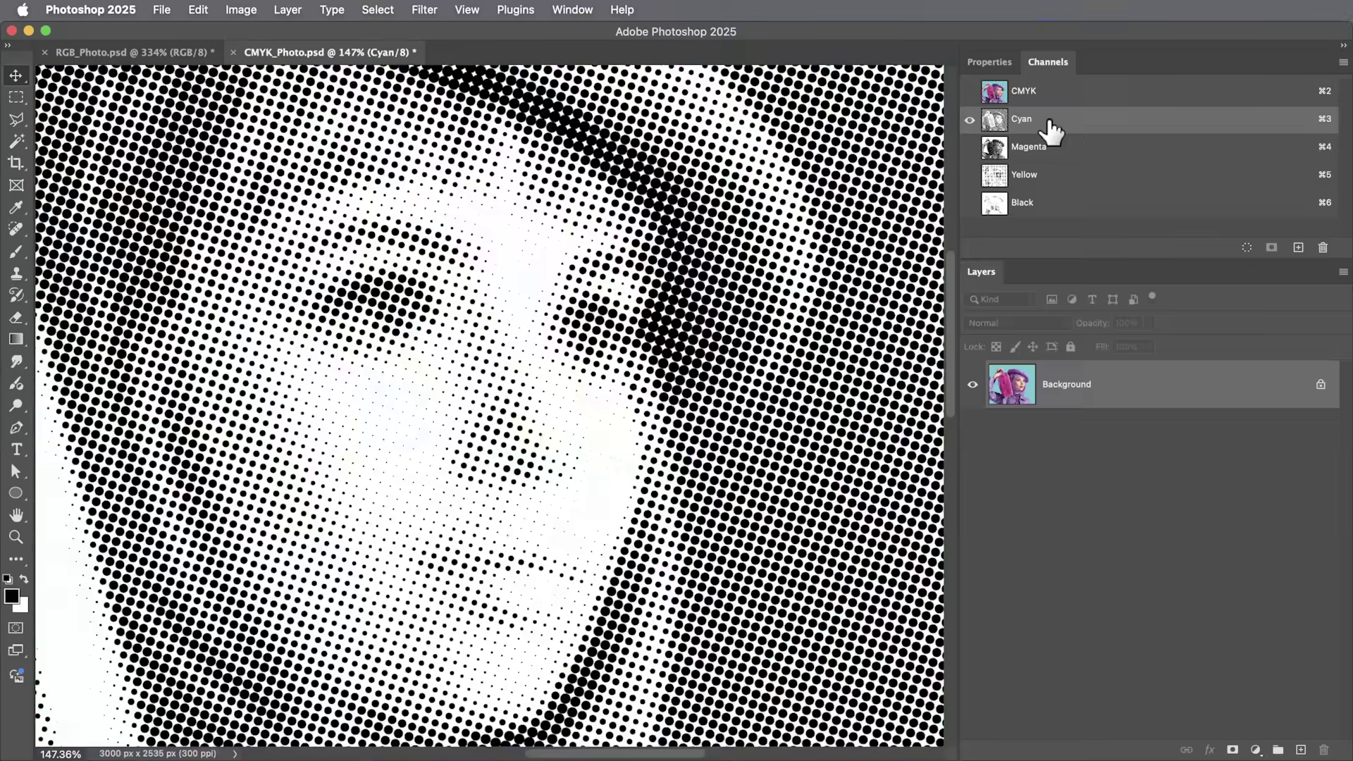
pyautogui.click(1063, 150)
pyautogui.click(1068, 180)
pyautogui.click(1070, 204)
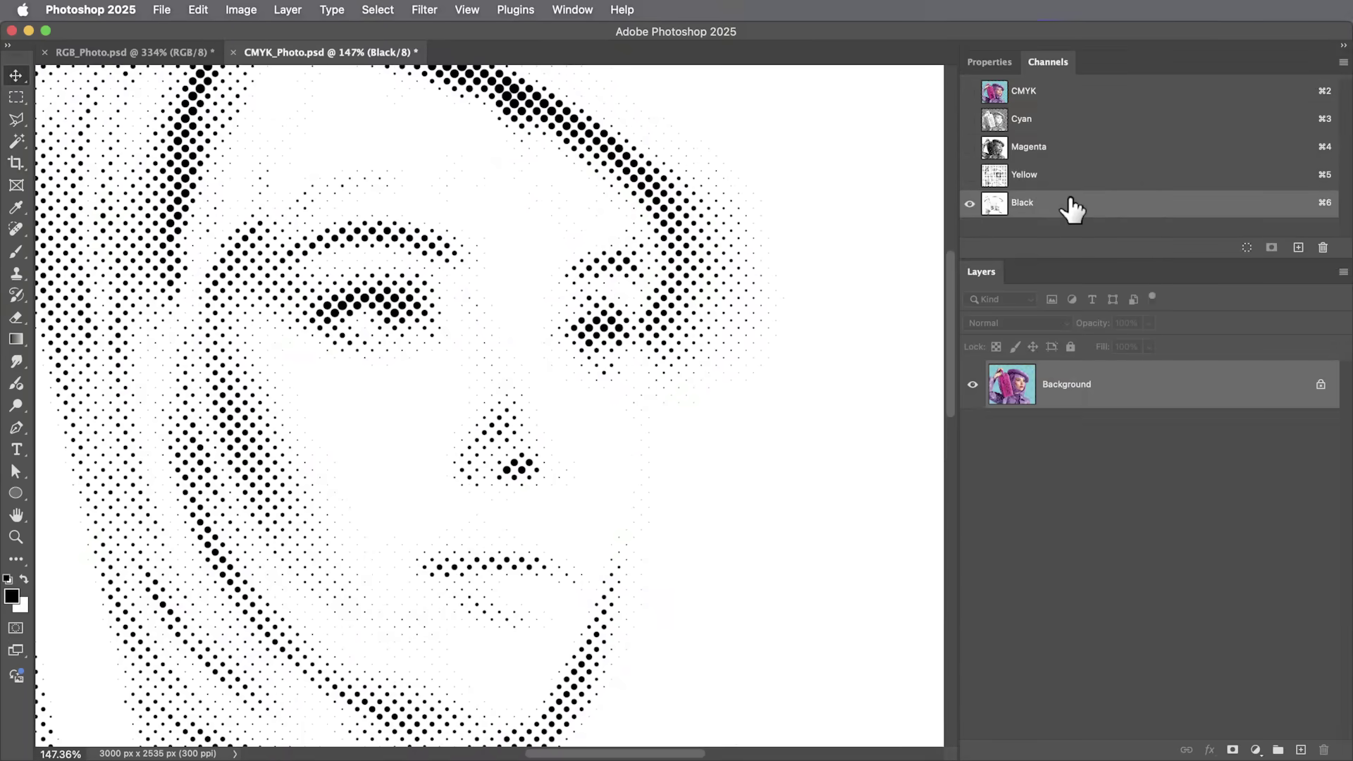
# Restore the CMYK composite and look at the halftoned portrait at a wider view.
pyautogui.click(1076, 98)
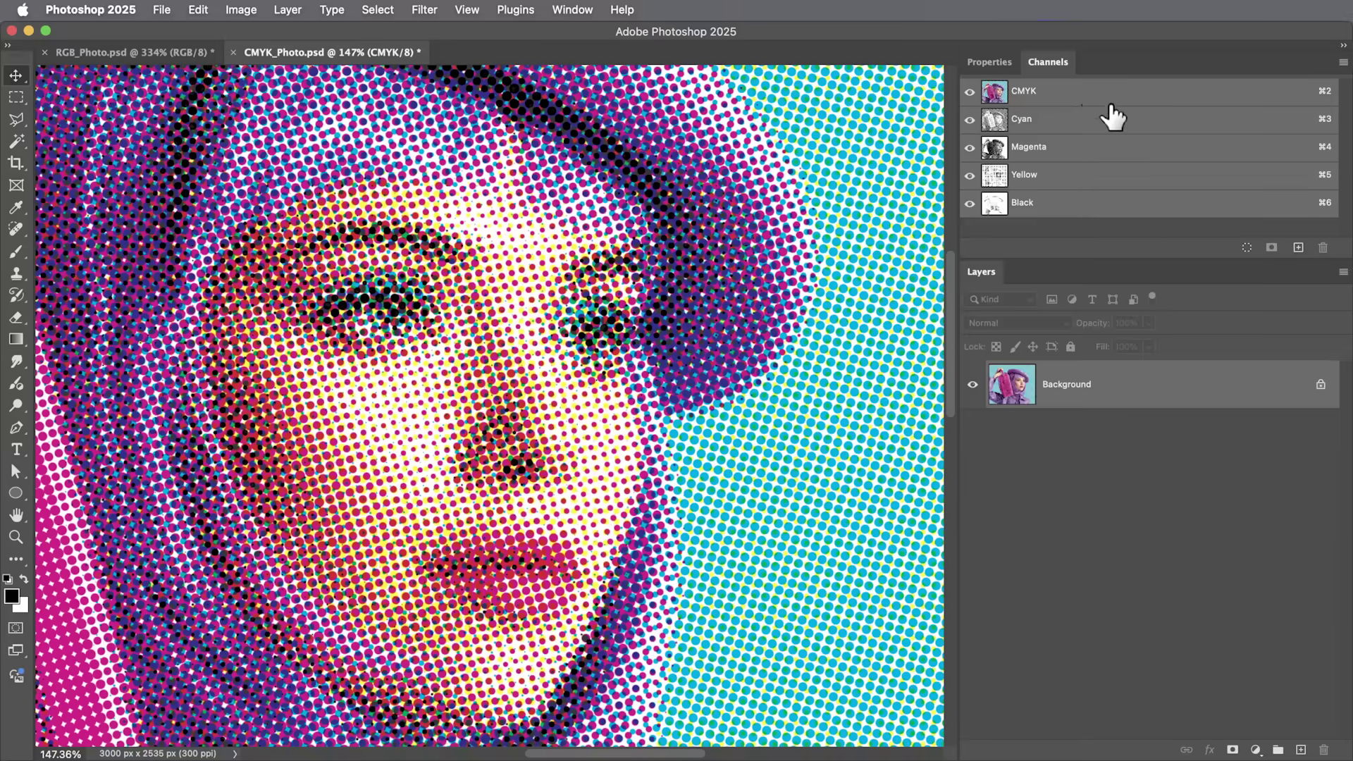
pyautogui.press('super+minus')
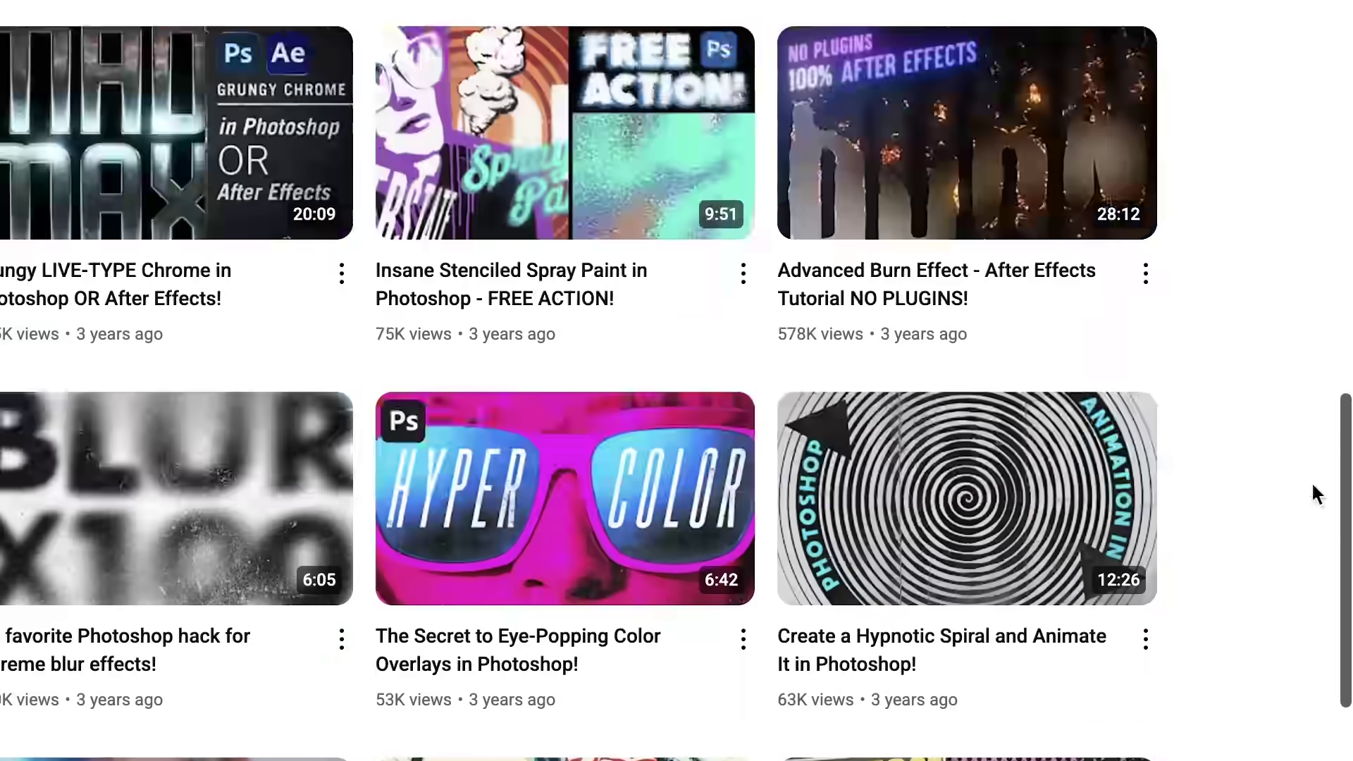
# Switch to the browser and find the "Retro Halftone Effects in Photoshop!" video in the channel's video list.
pyautogui.scroll(-8, 1313, 536)
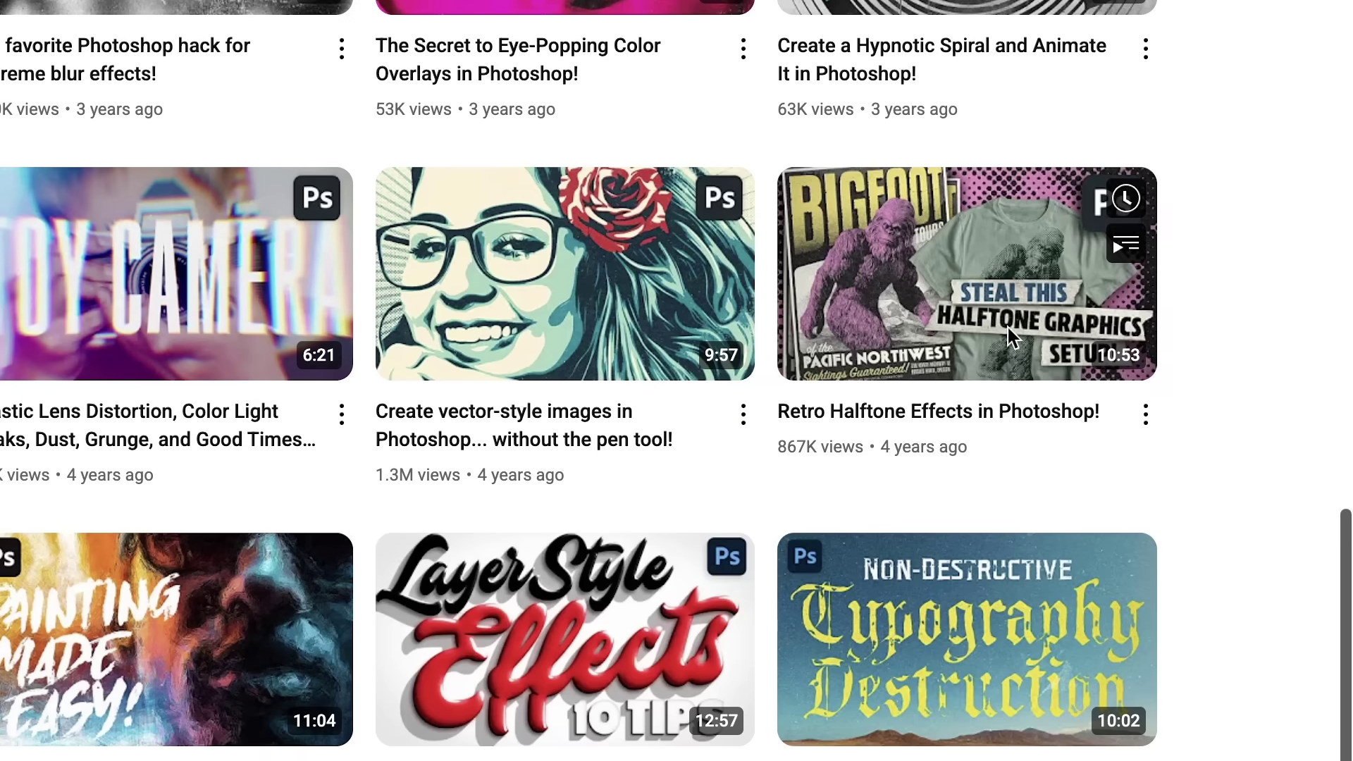
pyautogui.moveTo(940, 332)
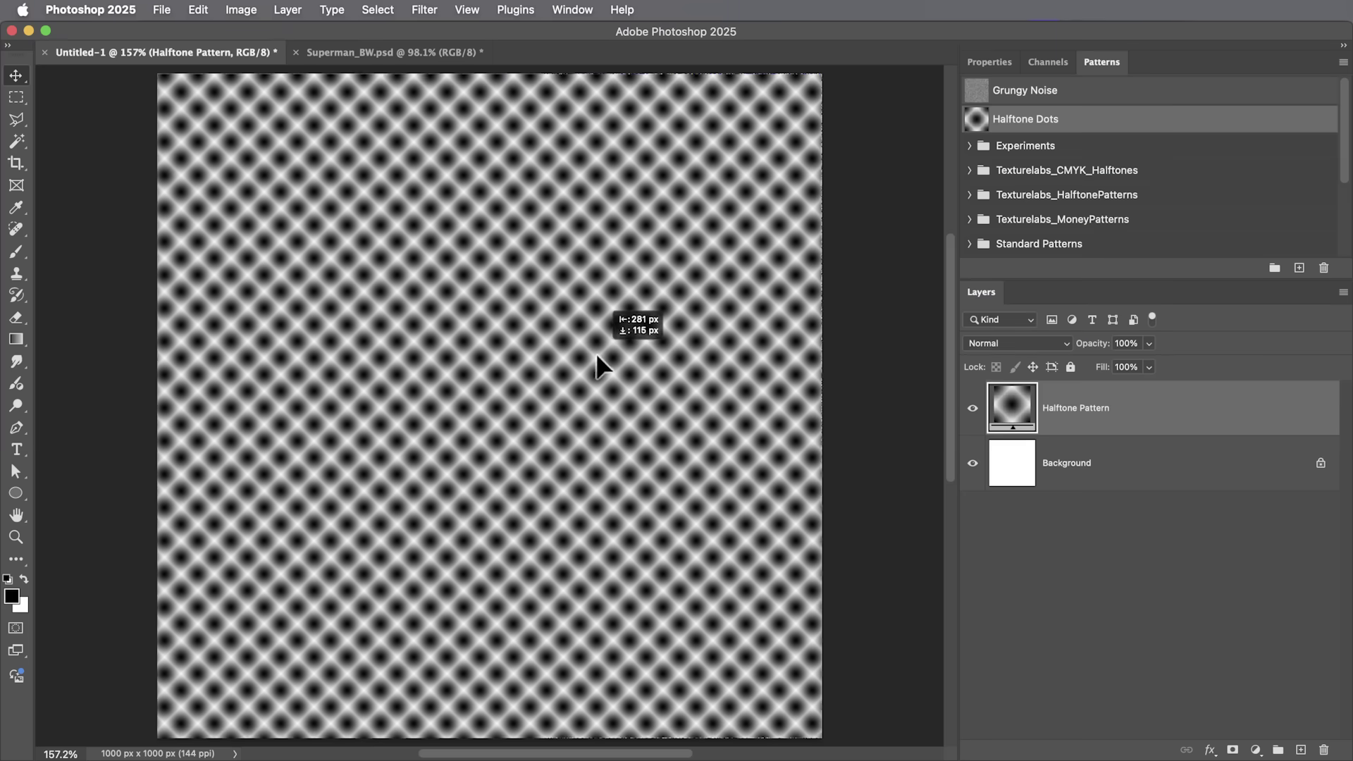
# Shift the Halftone Pattern fill across the Untitled-1 canvas and examine its dots from close up.
pyautogui.moveTo(596, 356); pyautogui.dragTo(583, 383)
pyautogui.scroll(10, 705, 473)
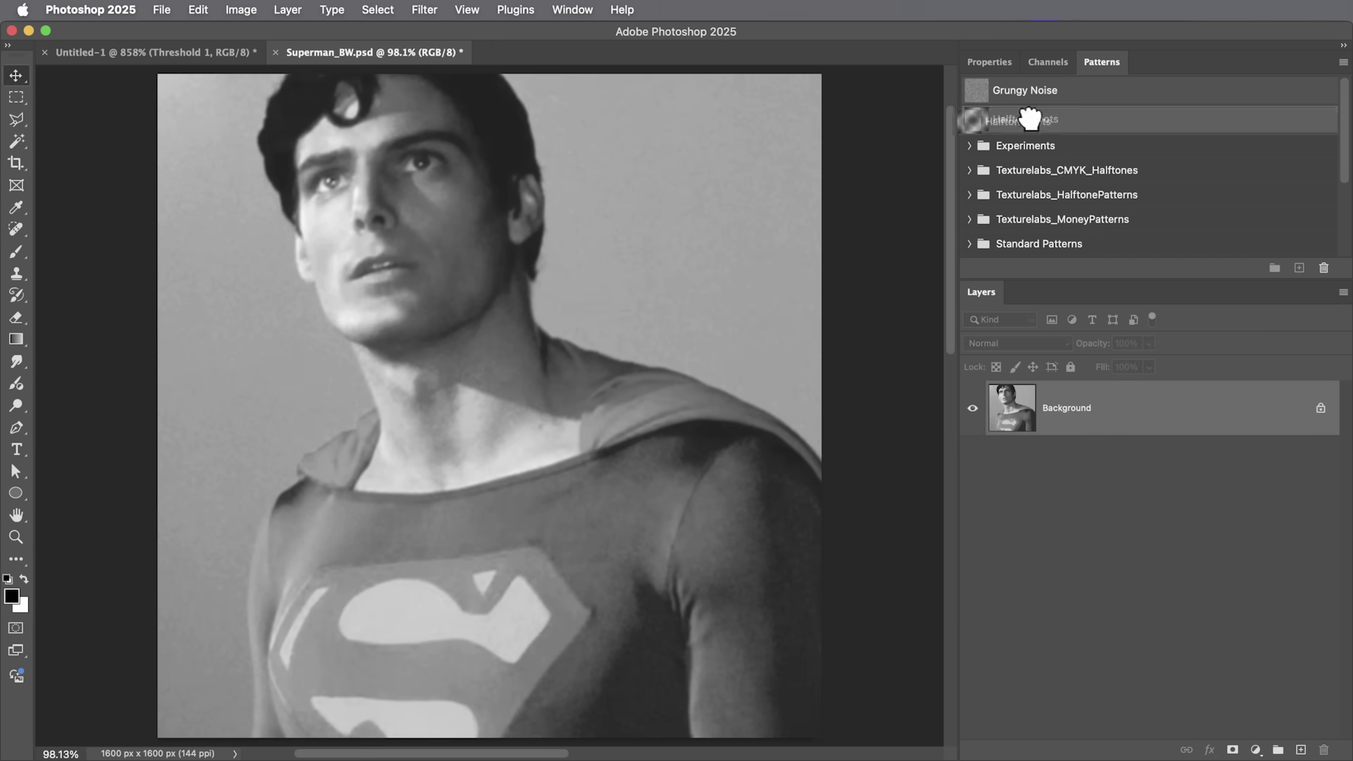
# Add the Halftone Dots pattern as a fill layer over the Superman_BW.psd photo and blend it with Hard Mix.
pyautogui.moveTo(1057, 117); pyautogui.dragTo(576, 291)
pyautogui.click(1021, 344)
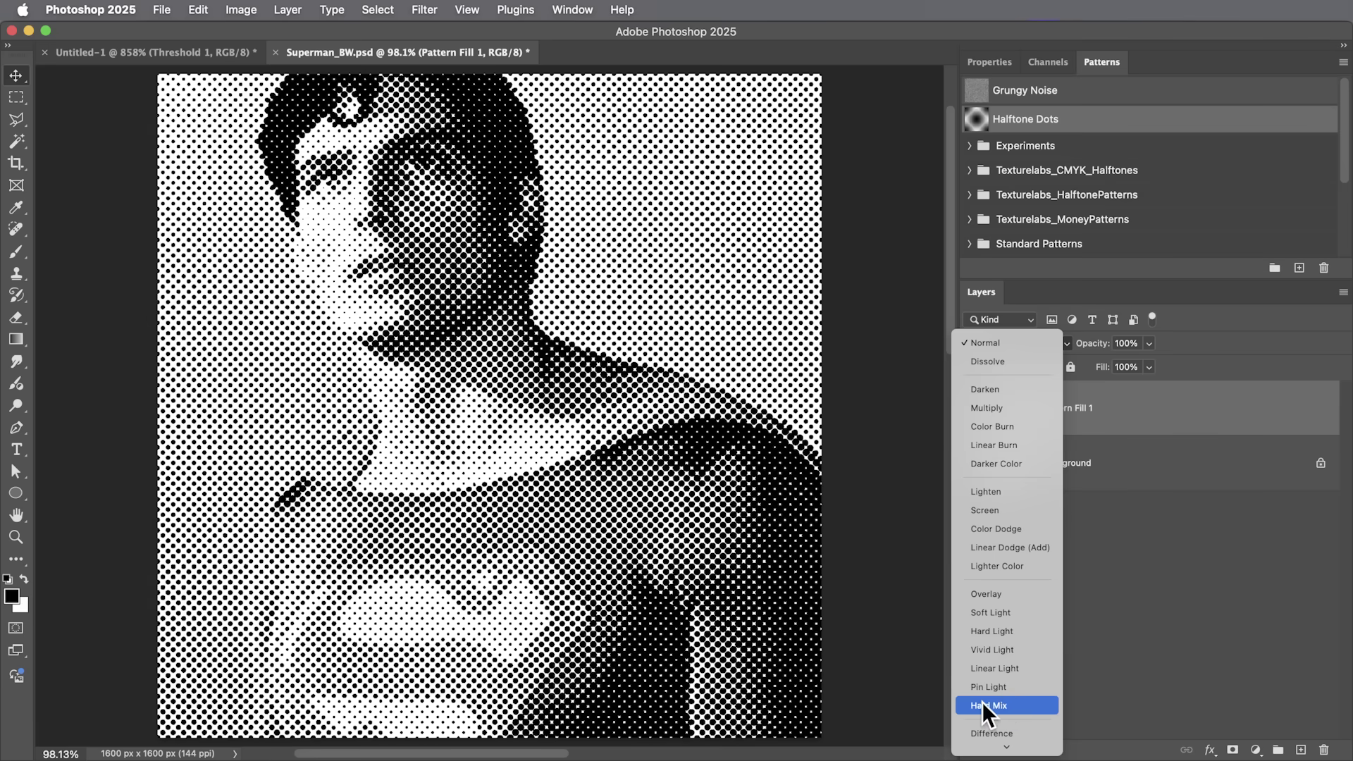
pyautogui.click(984, 705)
# Examine the dots around the shoulder up close and set the pattern fill layer's Fill to 90%.
pyautogui.press('z')
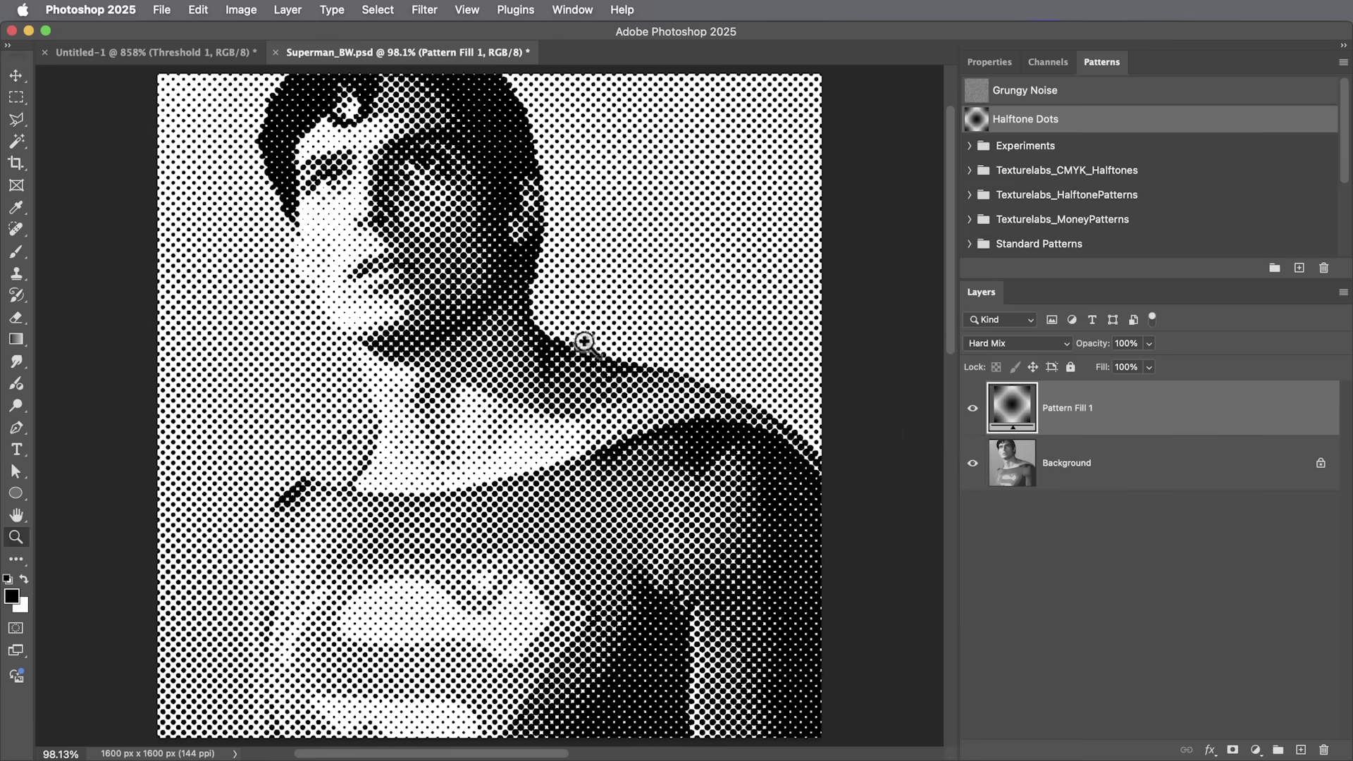
pyautogui.moveTo(574, 340); pyautogui.dragTo(683, 396)
pyautogui.moveTo(726, 454); pyautogui.dragTo(483, 263)
pyautogui.moveTo(634, 351); pyautogui.dragTo(609, 339)
pyautogui.moveTo(680, 389); pyautogui.dragTo(643, 368)
pyautogui.press('v')
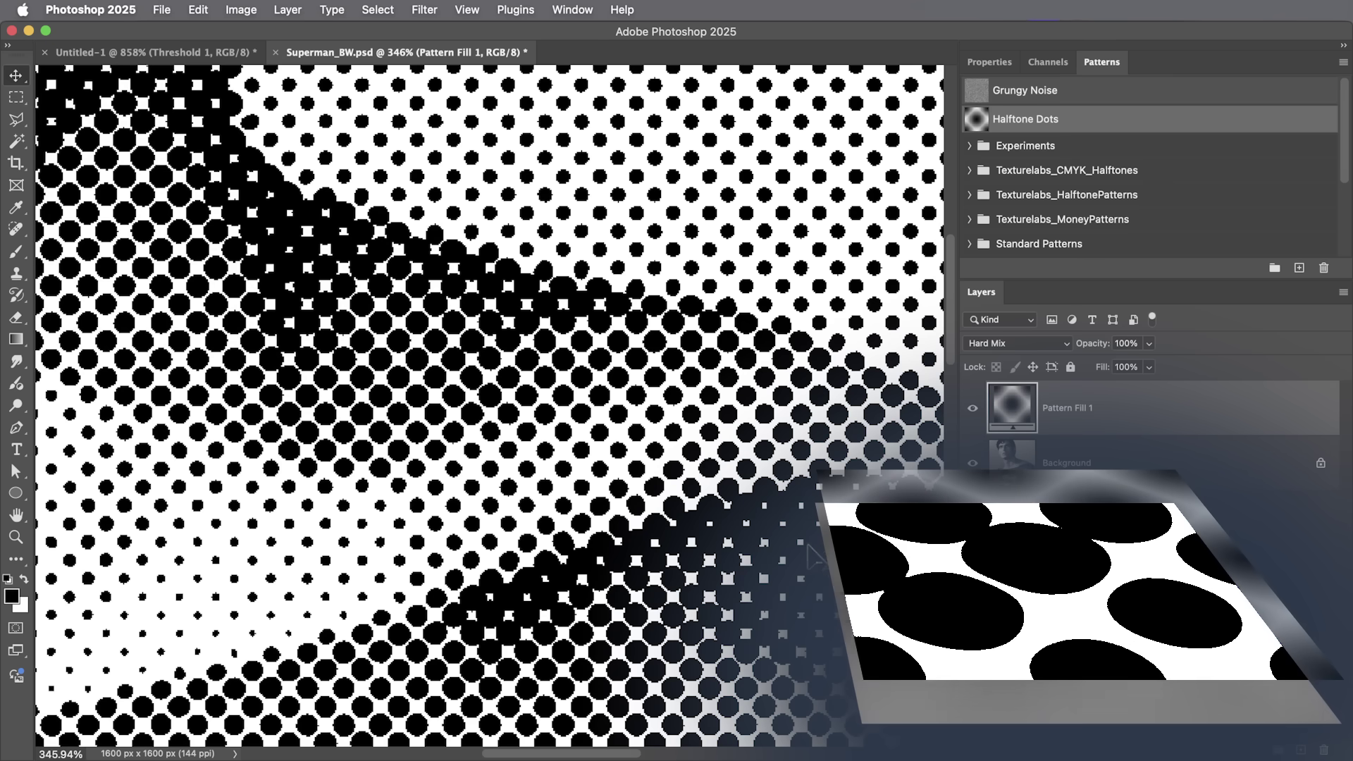
pyautogui.click(1149, 367)
pyautogui.moveTo(1152, 383)
pyautogui.mouseDown()
pyautogui.moveTo(1128, 385)
pyautogui.moveTo(1143, 388)
pyautogui.mouseUp()
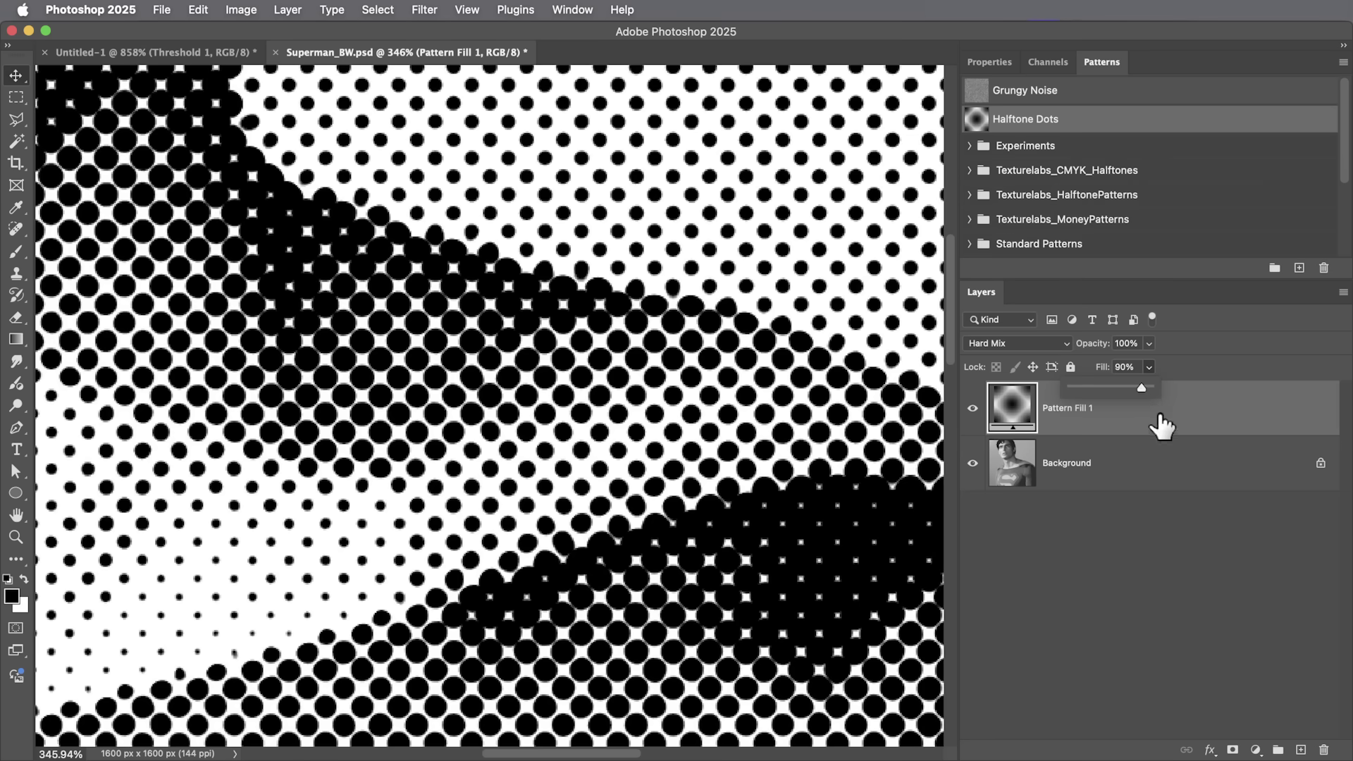
pyautogui.click(1170, 425)
# Clip the Grungy Noise layer to the Halftone Dots layer and lower its opacity to about 28%.
pyautogui.press('z')
pyautogui.moveTo(795, 482); pyautogui.dragTo(705, 474)
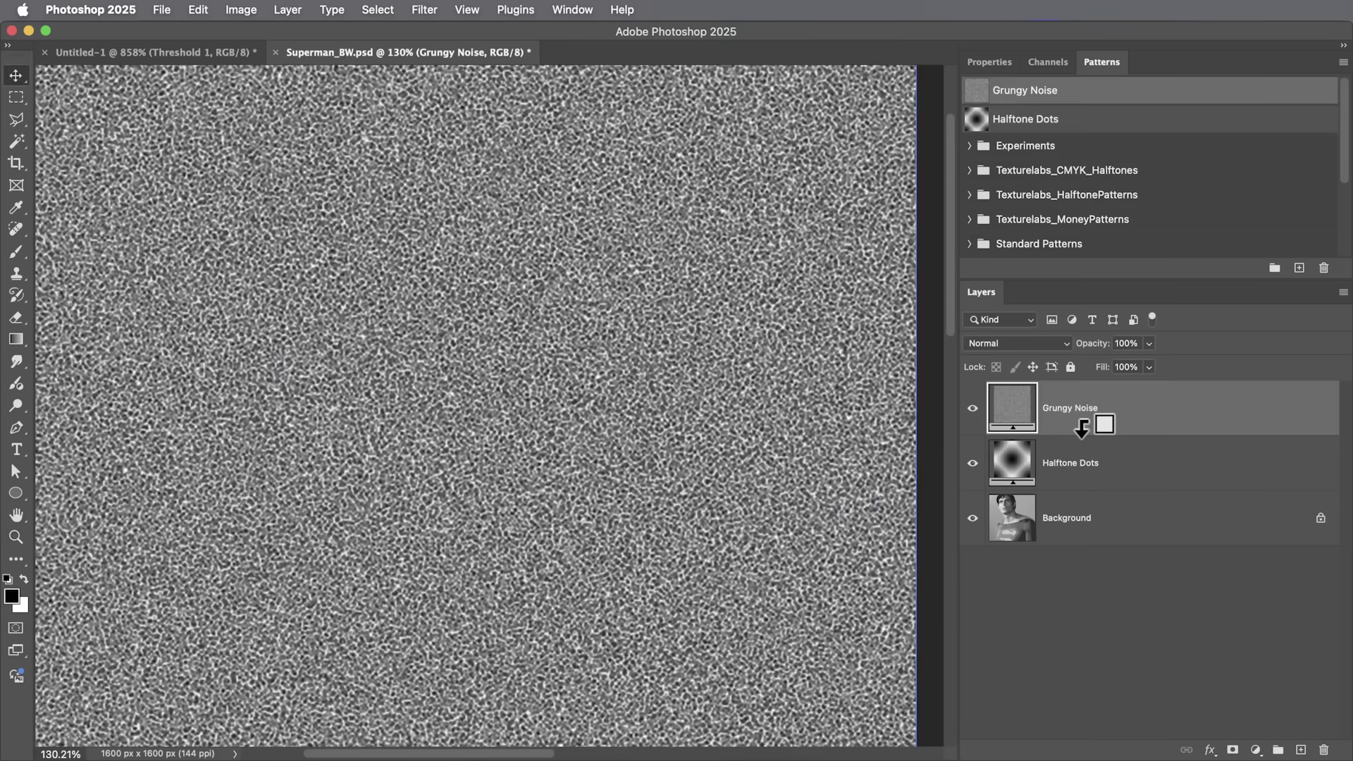
pyautogui.keyDown('alt'); pyautogui.click(1082, 431); pyautogui.keyUp('alt')
pyautogui.moveTo(1111, 362)
pyautogui.mouseDown()
pyautogui.moveTo(1073, 363)
pyautogui.moveTo(1091, 364)
pyautogui.mouseUp()
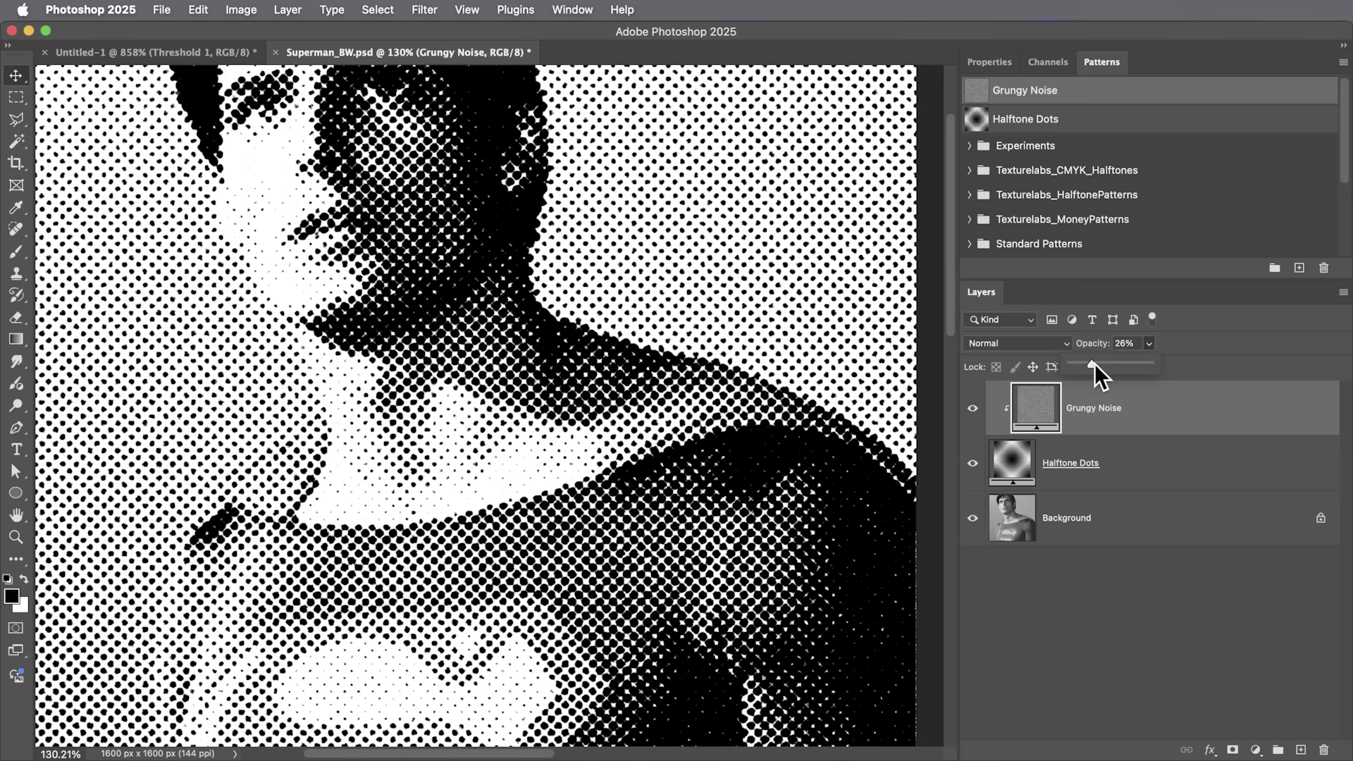
# Reduce the scale of the Halftone Dots pattern fill and readjust the Grungy Noise layer's opacity.
pyautogui.doubleClick(1027, 460)
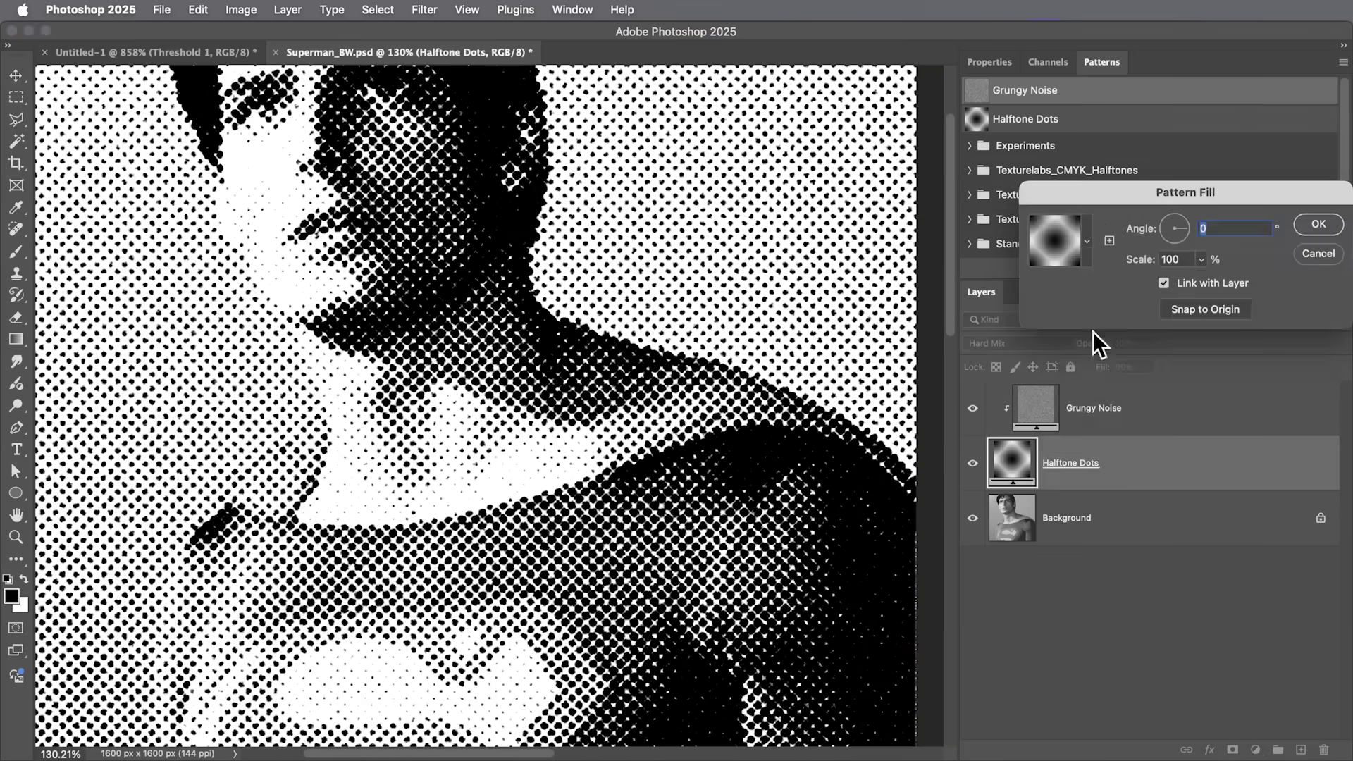
pyautogui.press('Escape')
pyautogui.click(1143, 400)
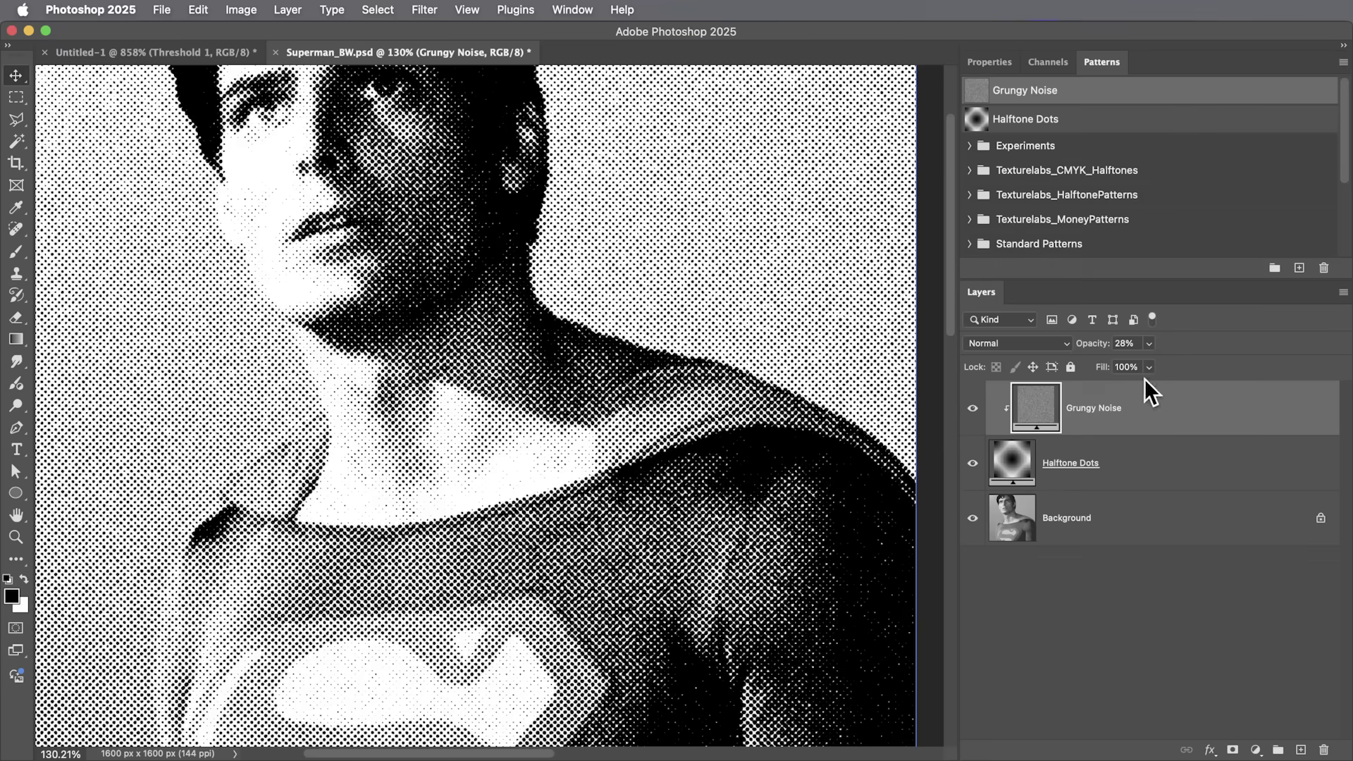
pyautogui.moveTo(1153, 356); pyautogui.dragTo(1151, 360)
pyautogui.click(1163, 632)
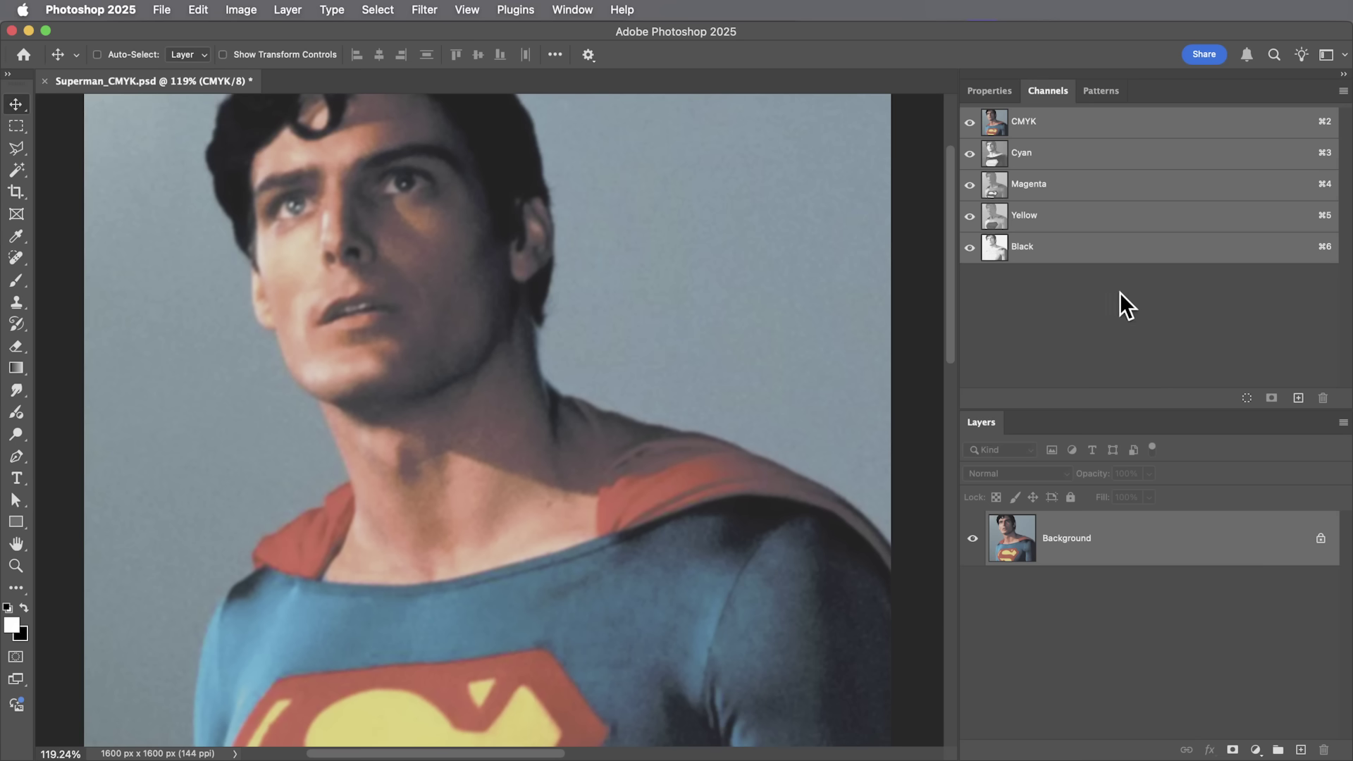
# View the Cyan, Magenta, Yellow and Black channels of the unfiltered Superman_CMYK.psd photo, and restore the composite.
pyautogui.click(1065, 159)
pyautogui.click(1076, 186)
pyautogui.click(1072, 217)
pyautogui.click(1073, 249)
pyautogui.click(1069, 126)
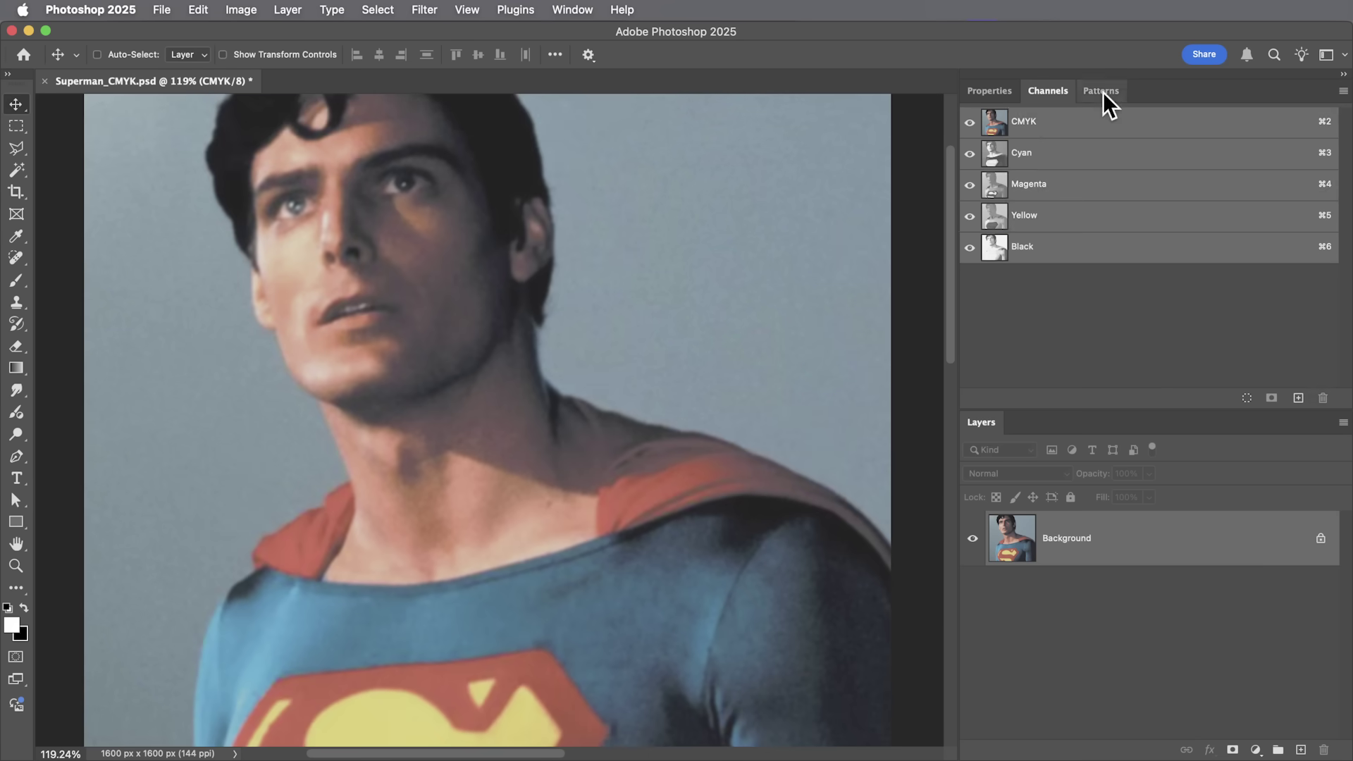
# Add a Halftone Dots pattern fill over the Superman_CMYK.psd photo and set its blend mode to Hard Mix.
pyautogui.click(1101, 91)
pyautogui.moveTo(1001, 122); pyautogui.dragTo(764, 228)
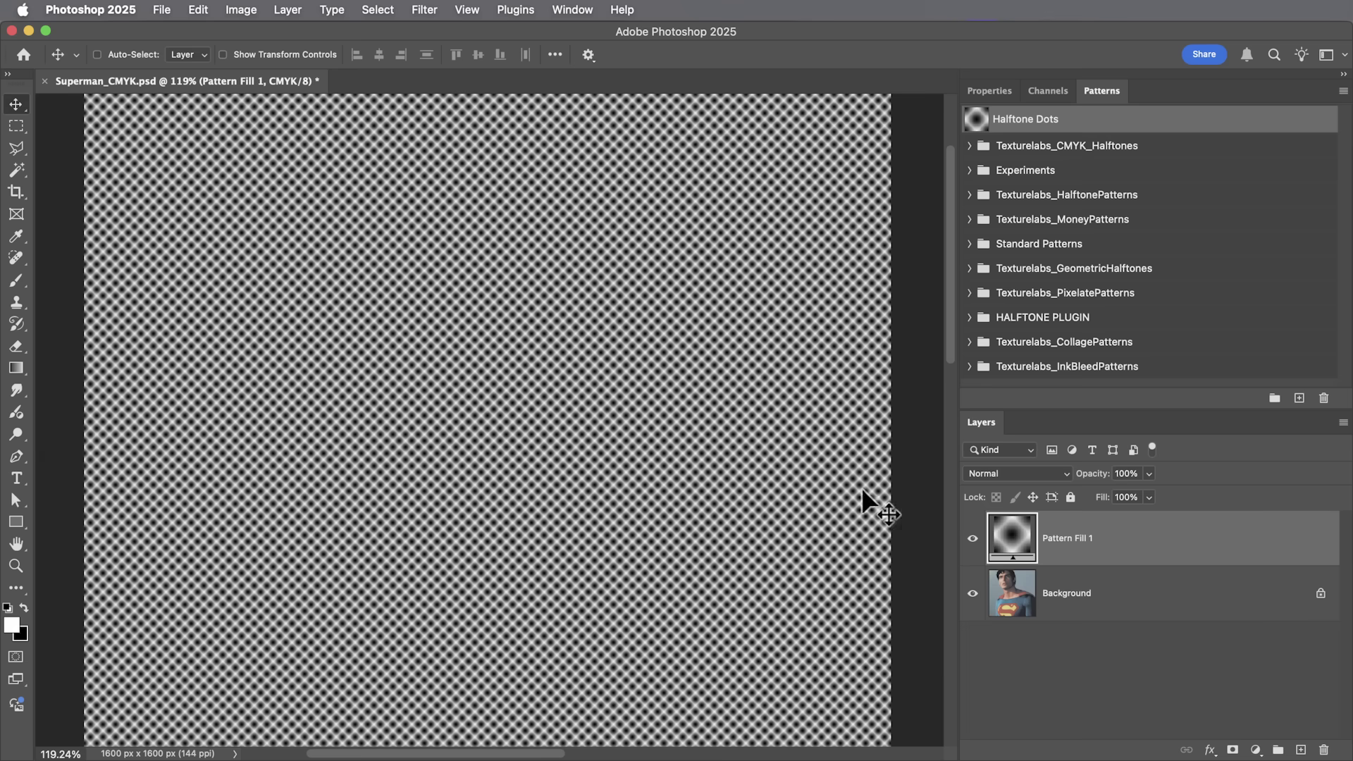
pyautogui.click(979, 472)
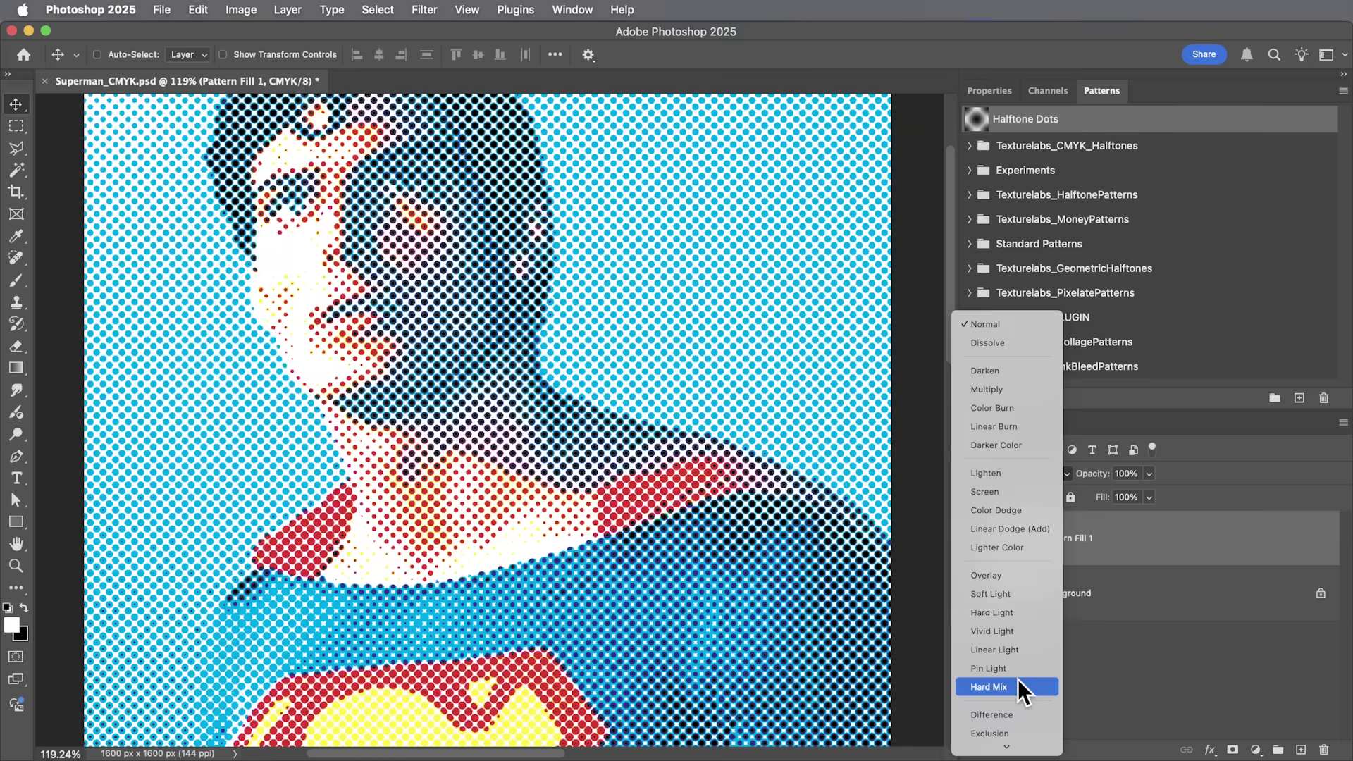
pyautogui.click(1018, 688)
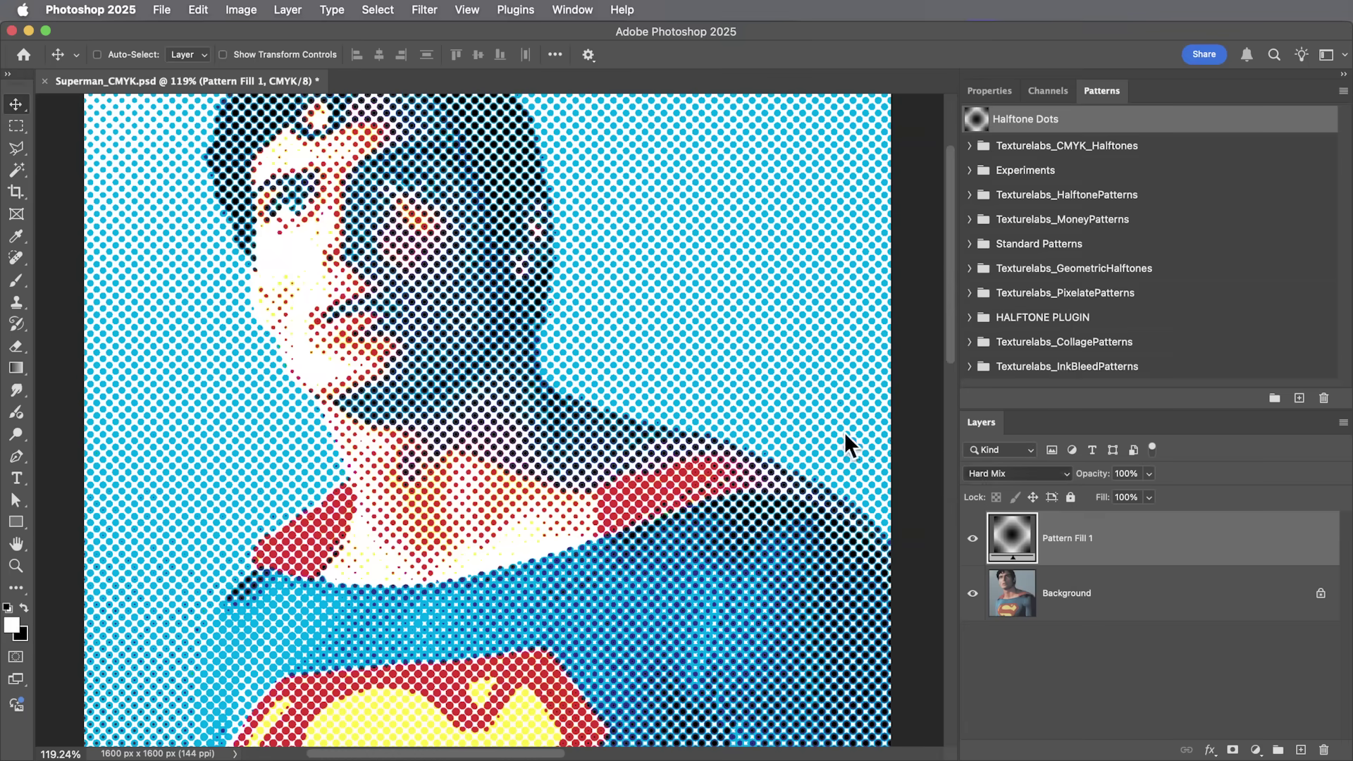
# Compare the dots in the halftoned photo's Cyan, Magenta, Yellow and Black channels, restore the composite and show the properties.
pyautogui.click(1047, 90)
pyautogui.click(1043, 154)
pyautogui.click(1048, 186)
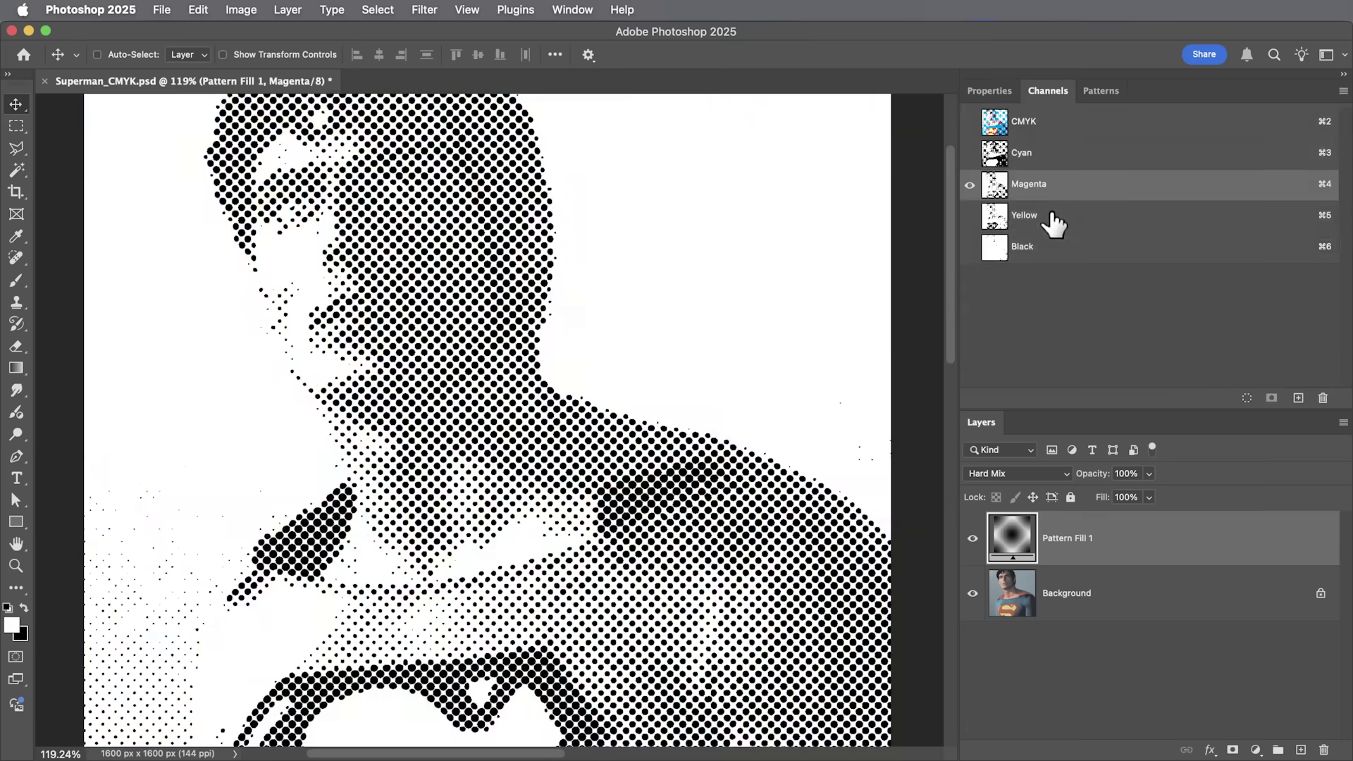
pyautogui.click(1054, 217)
pyautogui.click(1056, 249)
pyautogui.click(1057, 124)
pyautogui.click(990, 90)
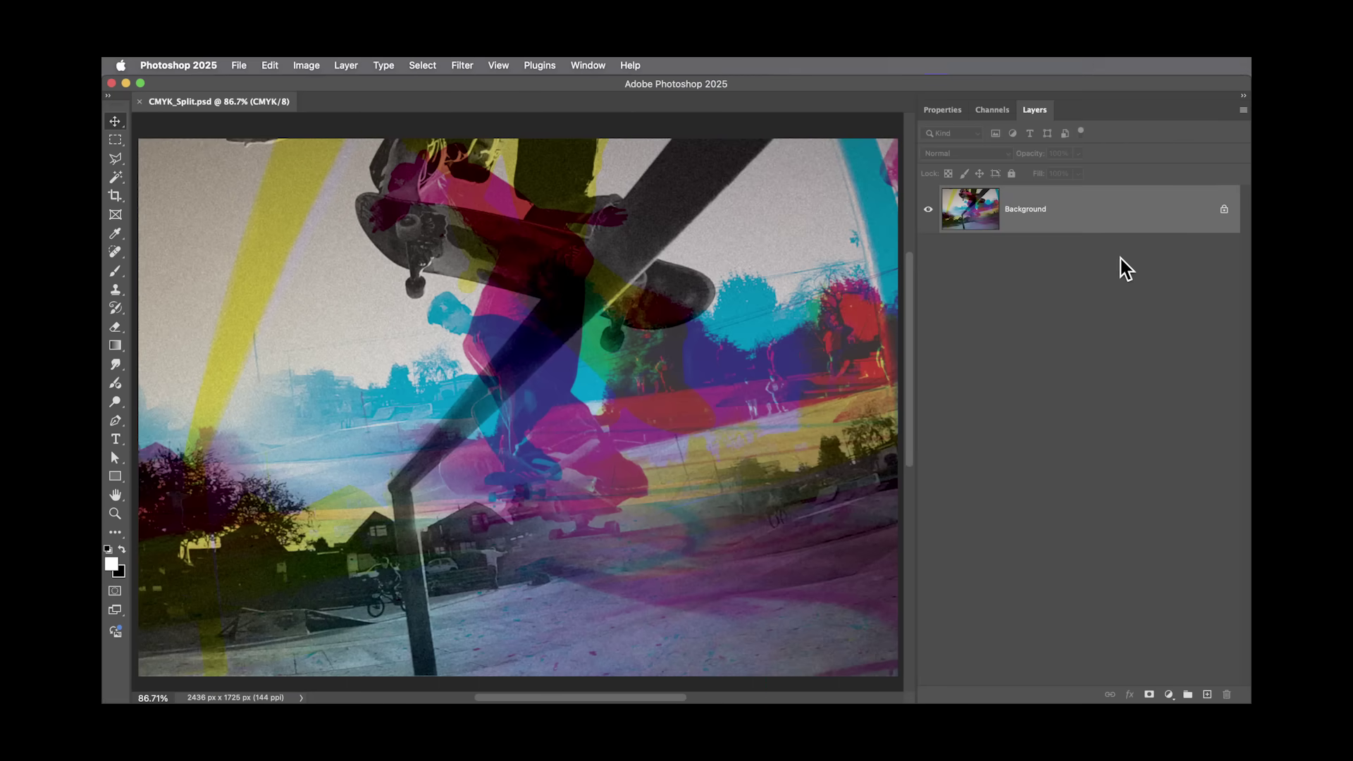
# View the separate skateboarding photo in each CMYK channel of CMYK_Split.psd and restore the composite.
pyautogui.click(995, 112)
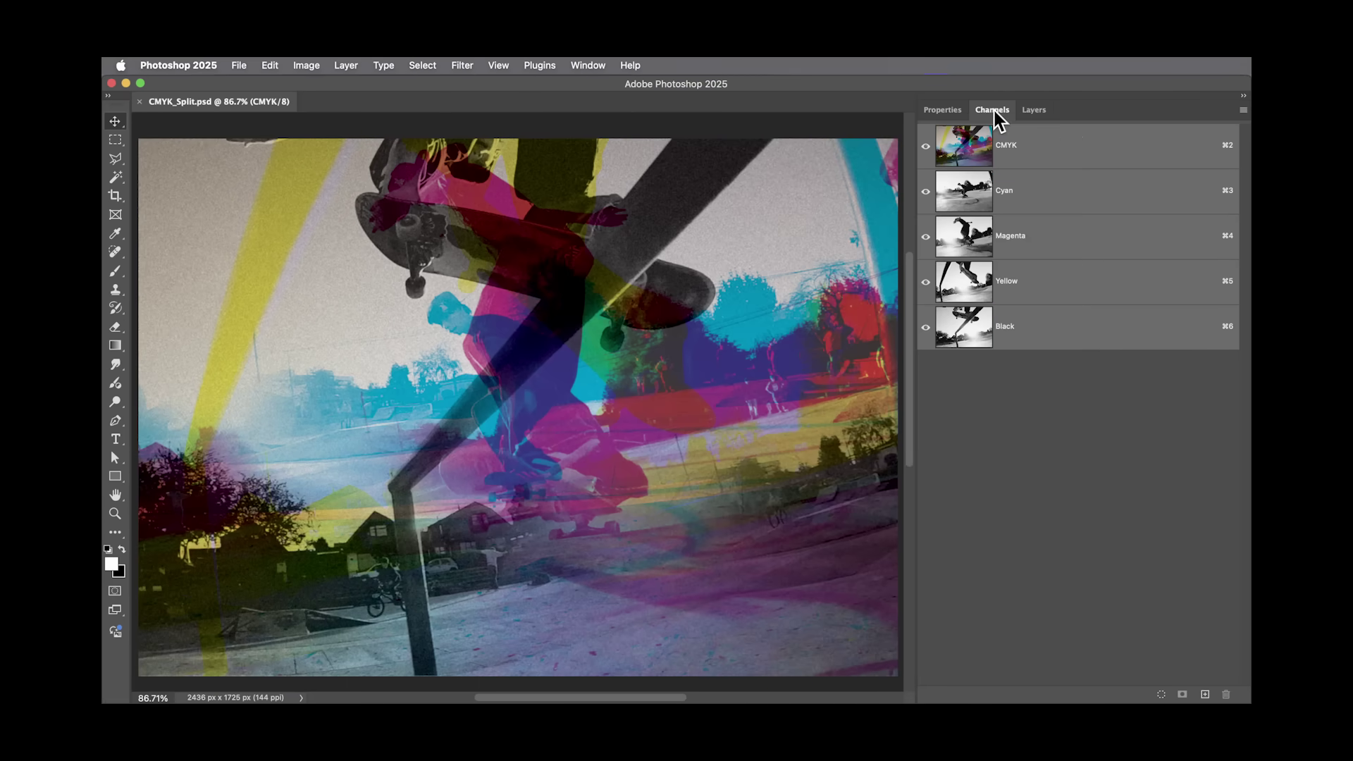
pyautogui.click(1043, 202)
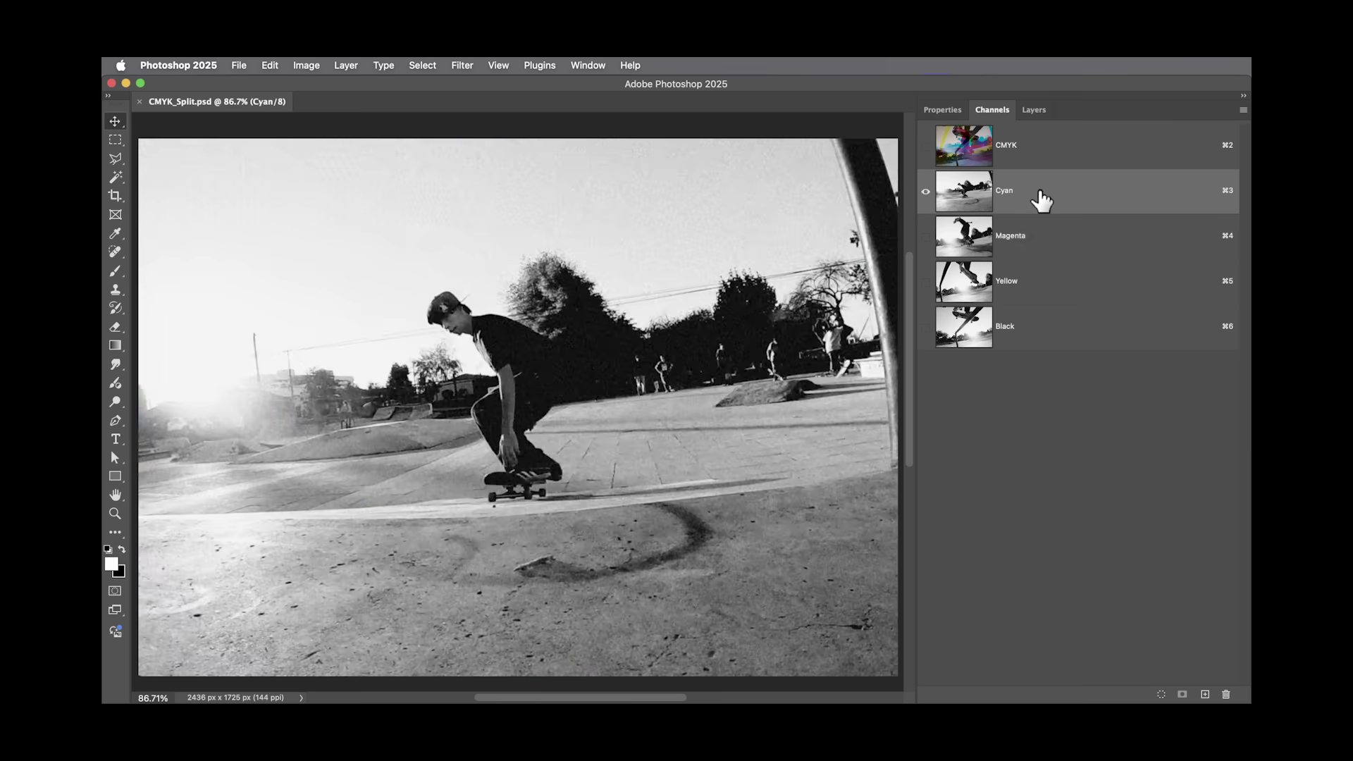
pyautogui.click(1053, 244)
pyautogui.click(1059, 287)
pyautogui.click(1052, 331)
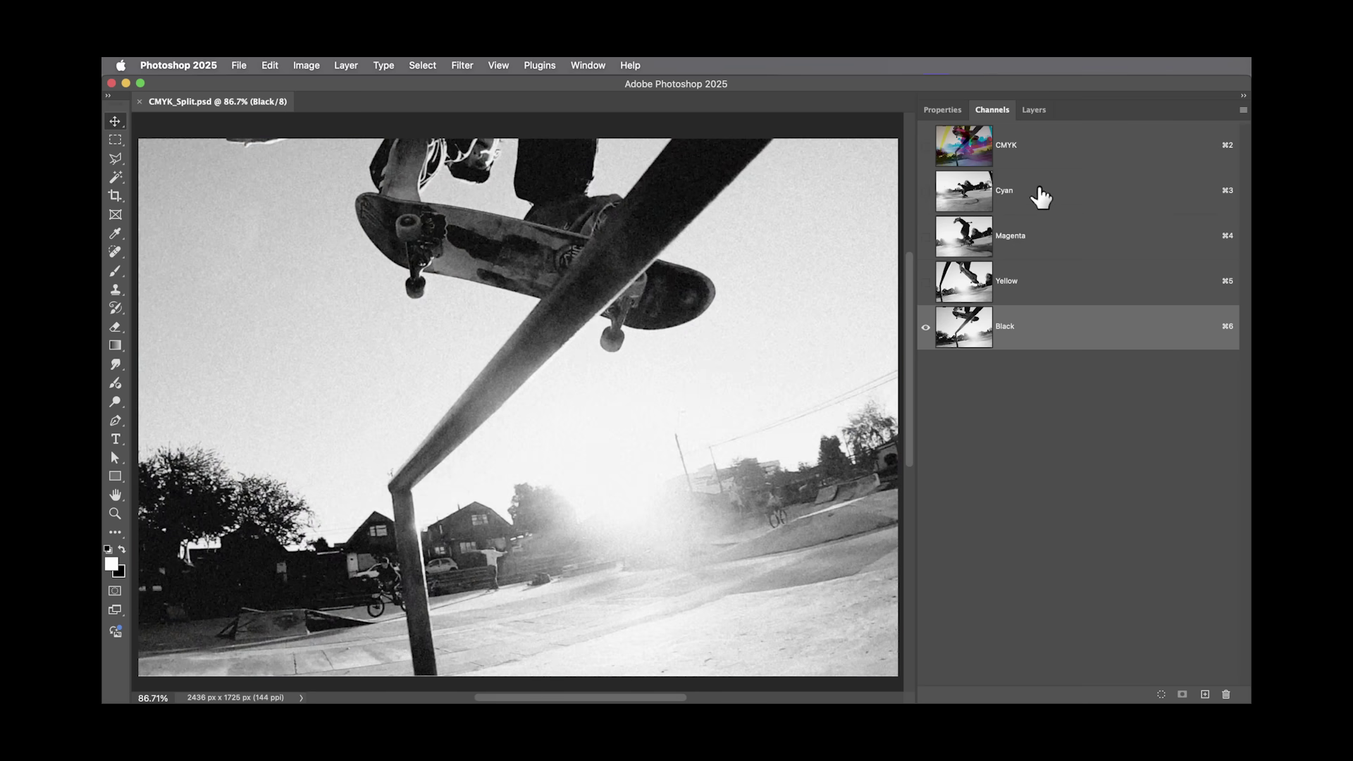
pyautogui.click(1039, 160)
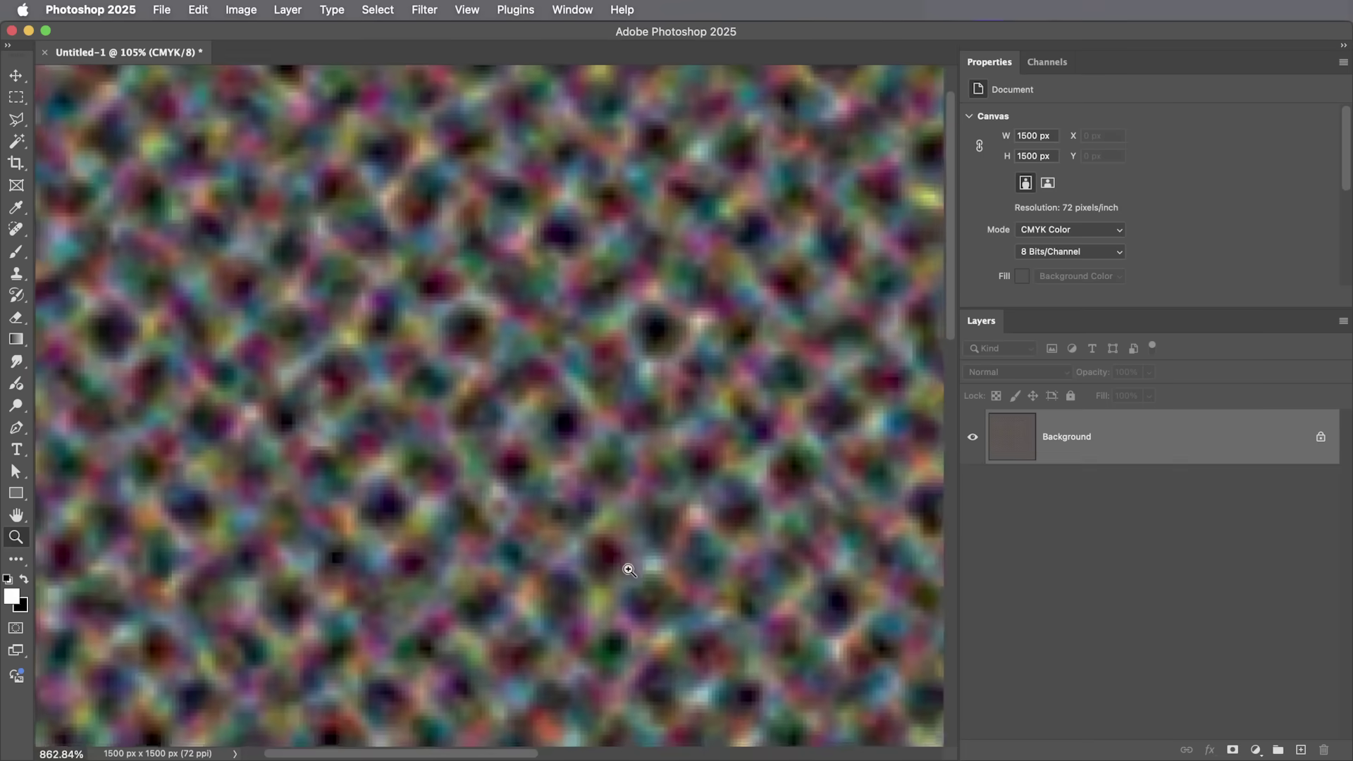
# Zoom out to the whole 1500 px CMYK pattern, view its four channels individually, and restore the composite.
pyautogui.moveTo(628, 569); pyautogui.dragTo(493, 493)
pyautogui.press('v')
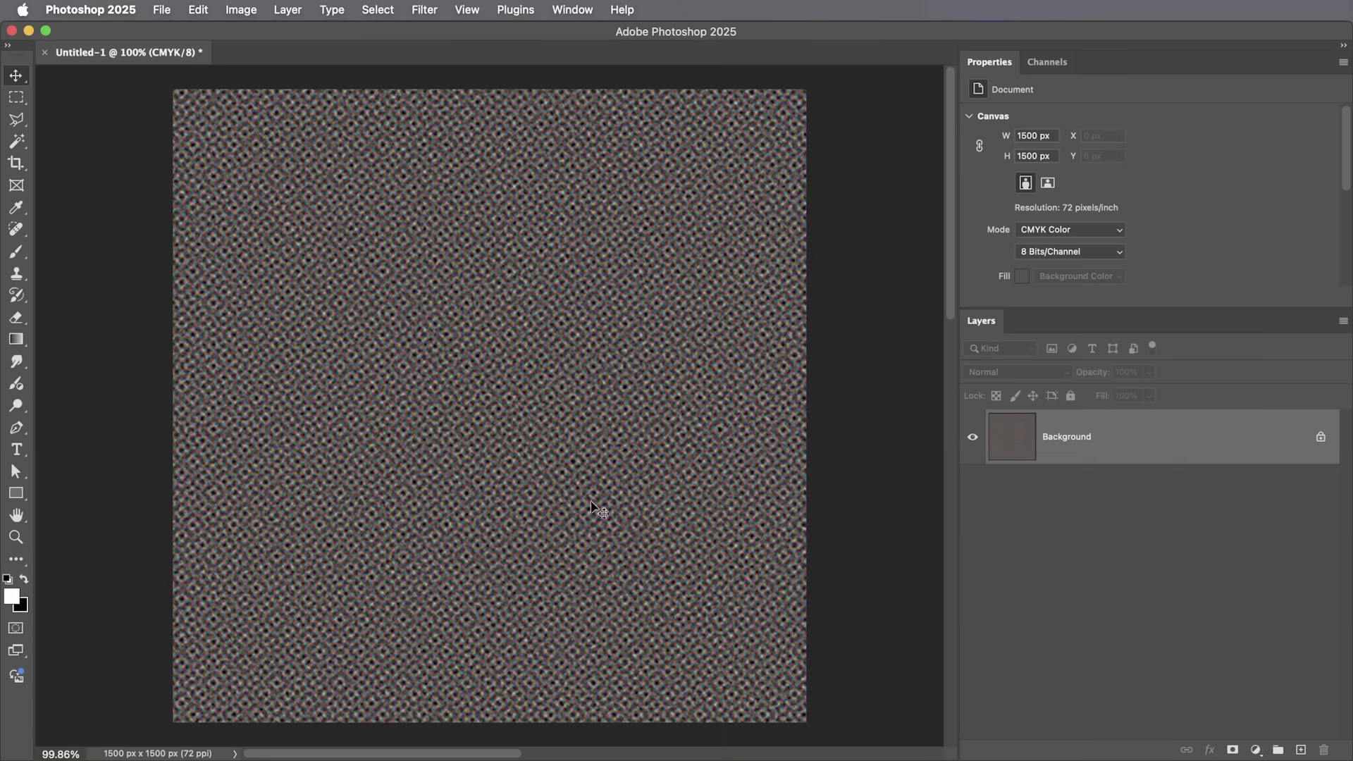
pyautogui.click(1048, 62)
pyautogui.click(1061, 135)
pyautogui.click(1061, 157)
pyautogui.click(1060, 189)
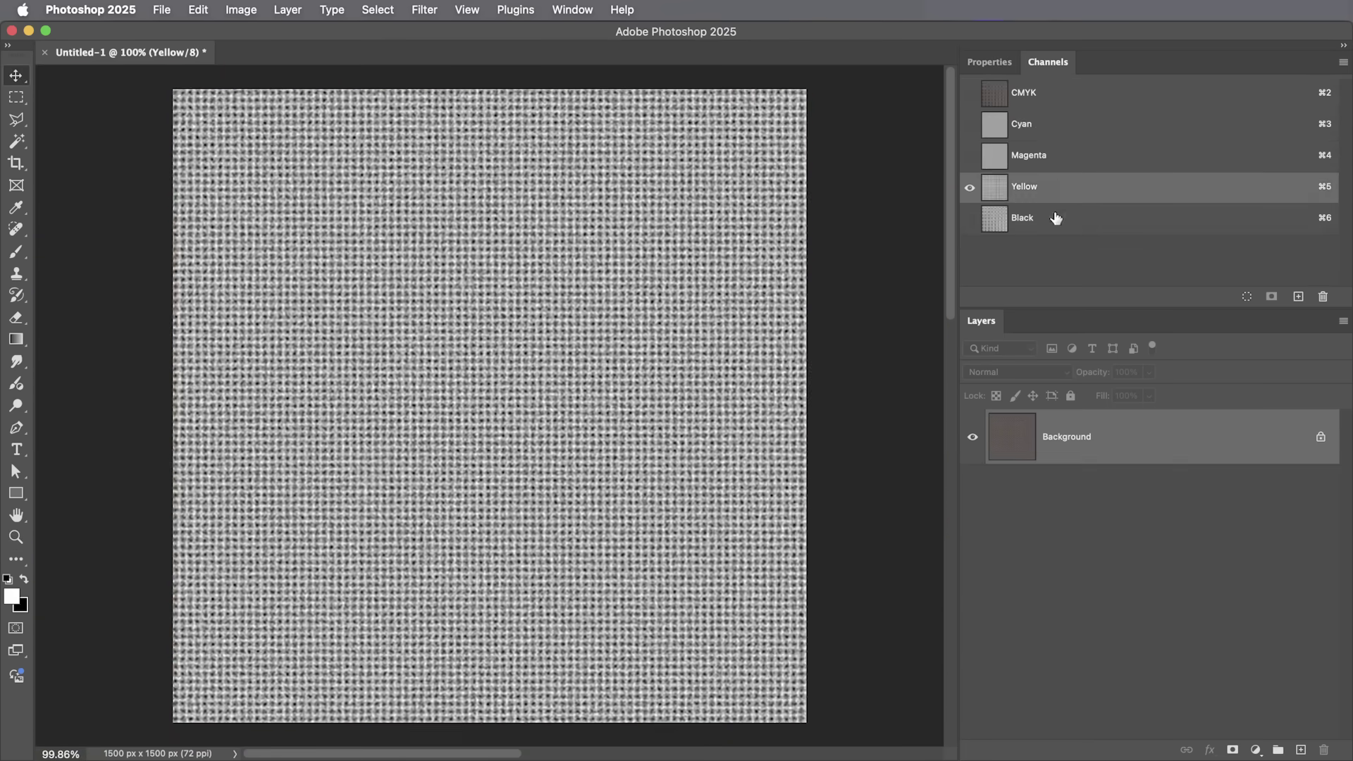
pyautogui.click(1055, 220)
pyautogui.click(1079, 109)
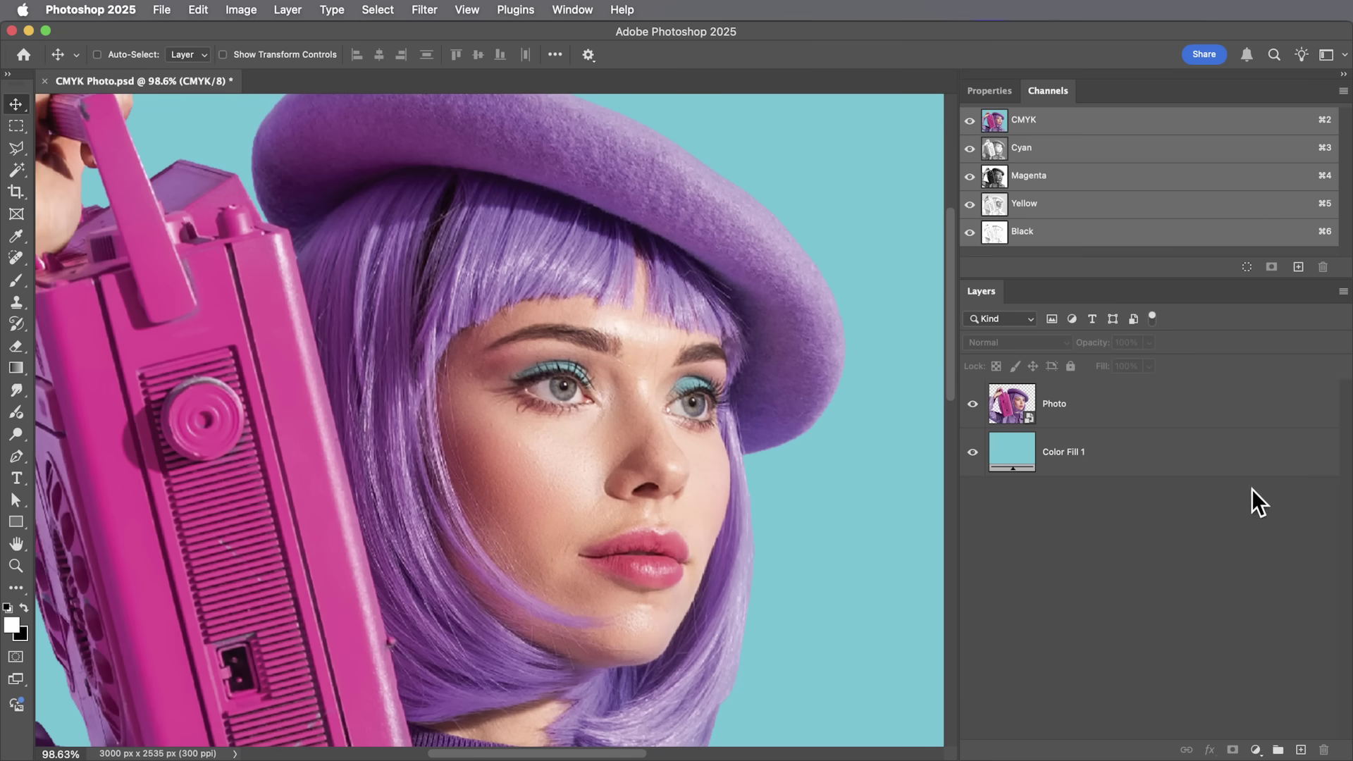
# Add a fill layer with the CMYK halftone pattern above the Photo layer, using Hard Mix and 85% Fill.
pyautogui.click(1254, 749)
pyautogui.click(1282, 515)
pyautogui.press('Return')
pyautogui.click(1009, 344)
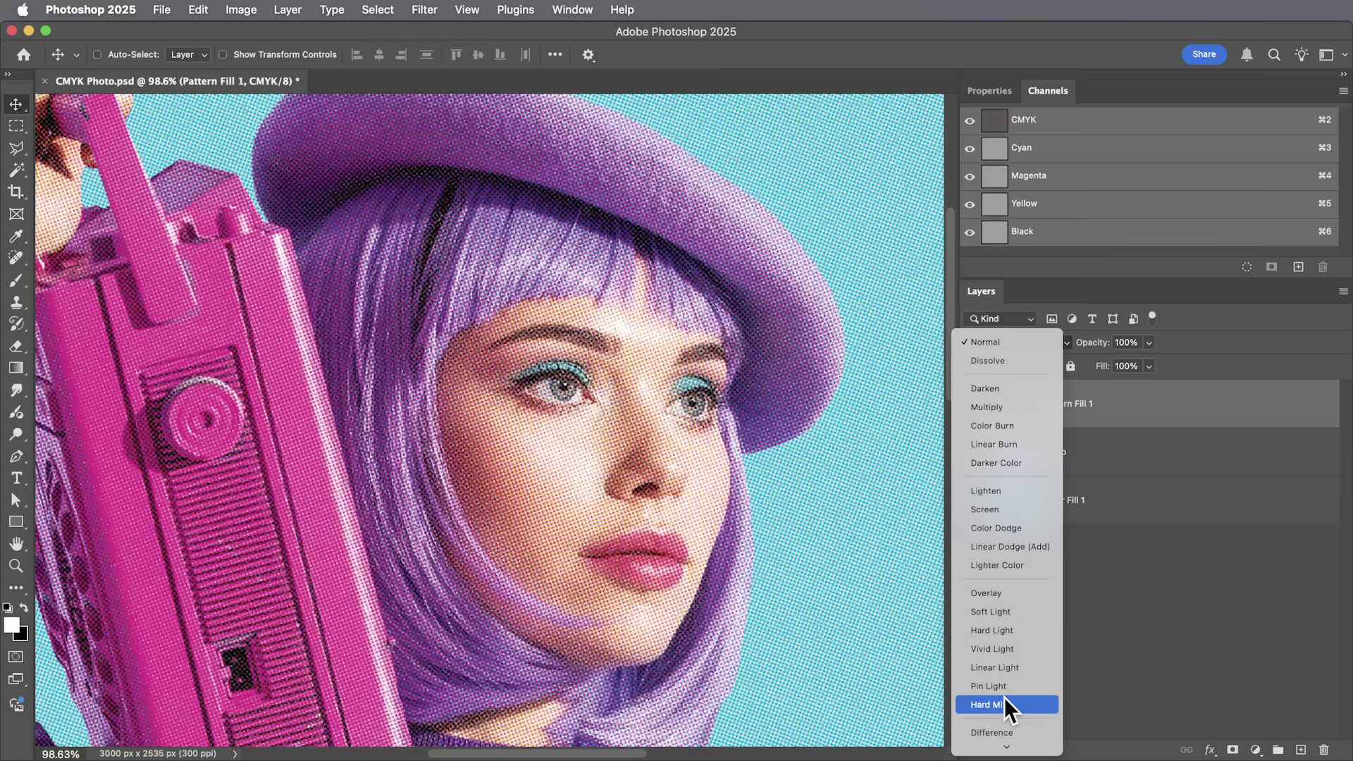
pyautogui.click(1003, 704)
pyautogui.write('85')
pyautogui.press('Return')
# Zoom in on the woman's eyes, compare the halftone in each CMYK channel, and restore the composite.
pyautogui.press('z')
pyautogui.moveTo(680, 373); pyautogui.dragTo(640, 350)
pyautogui.press('v')
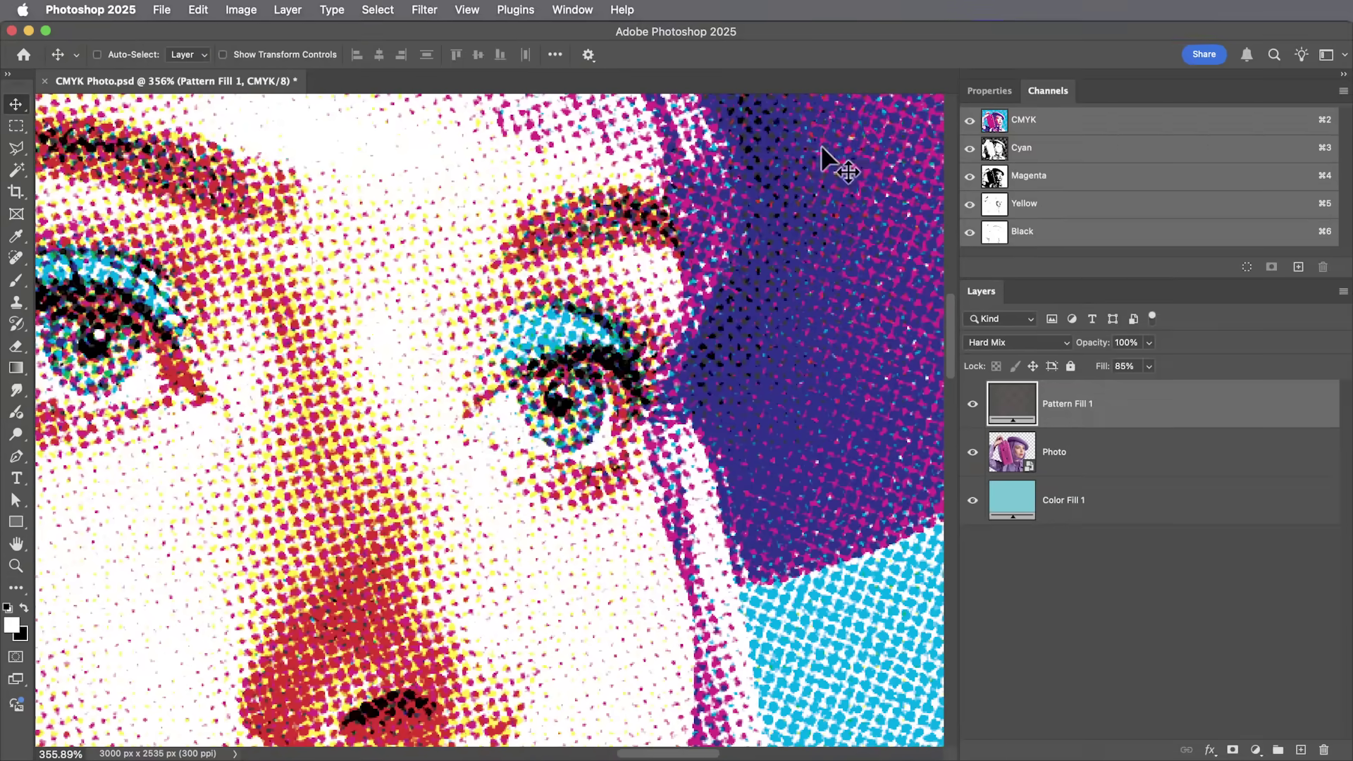
pyautogui.click(1035, 154)
pyautogui.click(1074, 177)
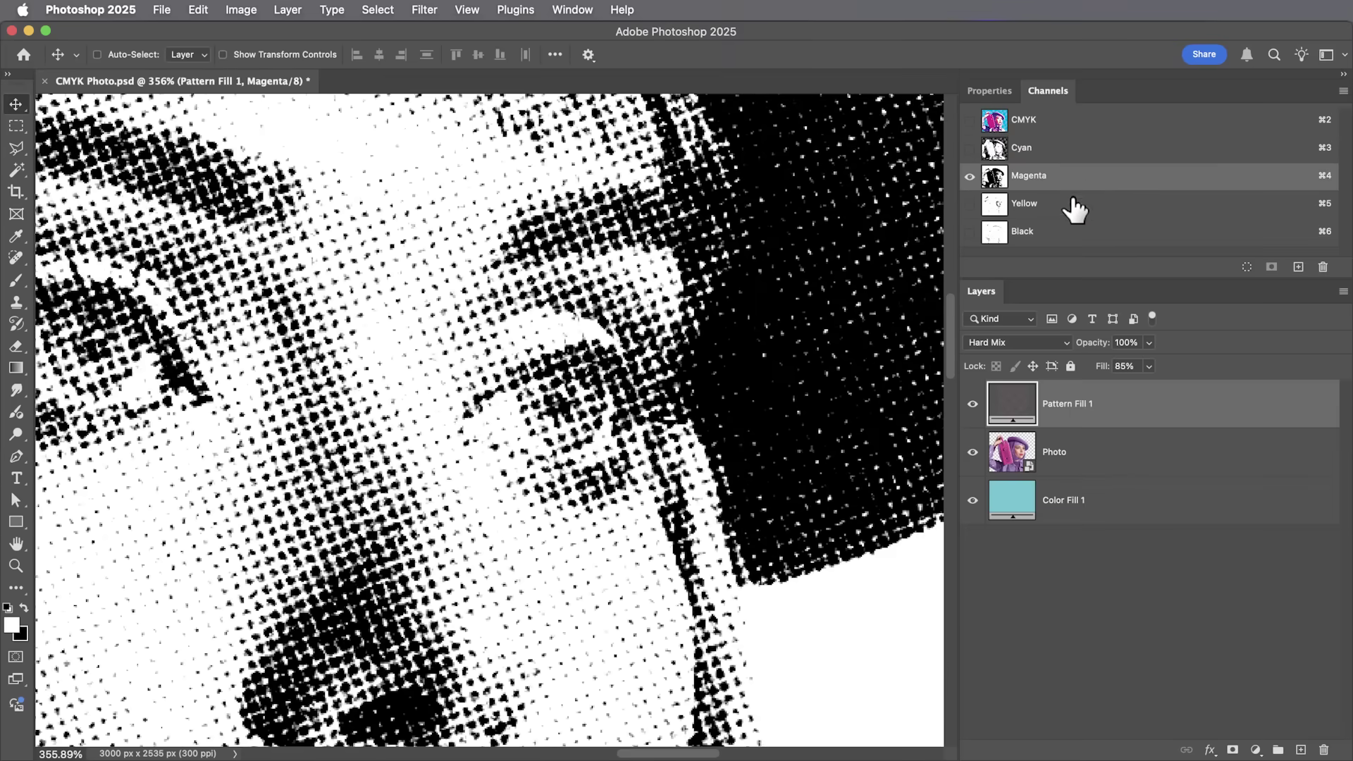
pyautogui.click(1072, 204)
pyautogui.click(1072, 240)
pyautogui.click(1059, 134)
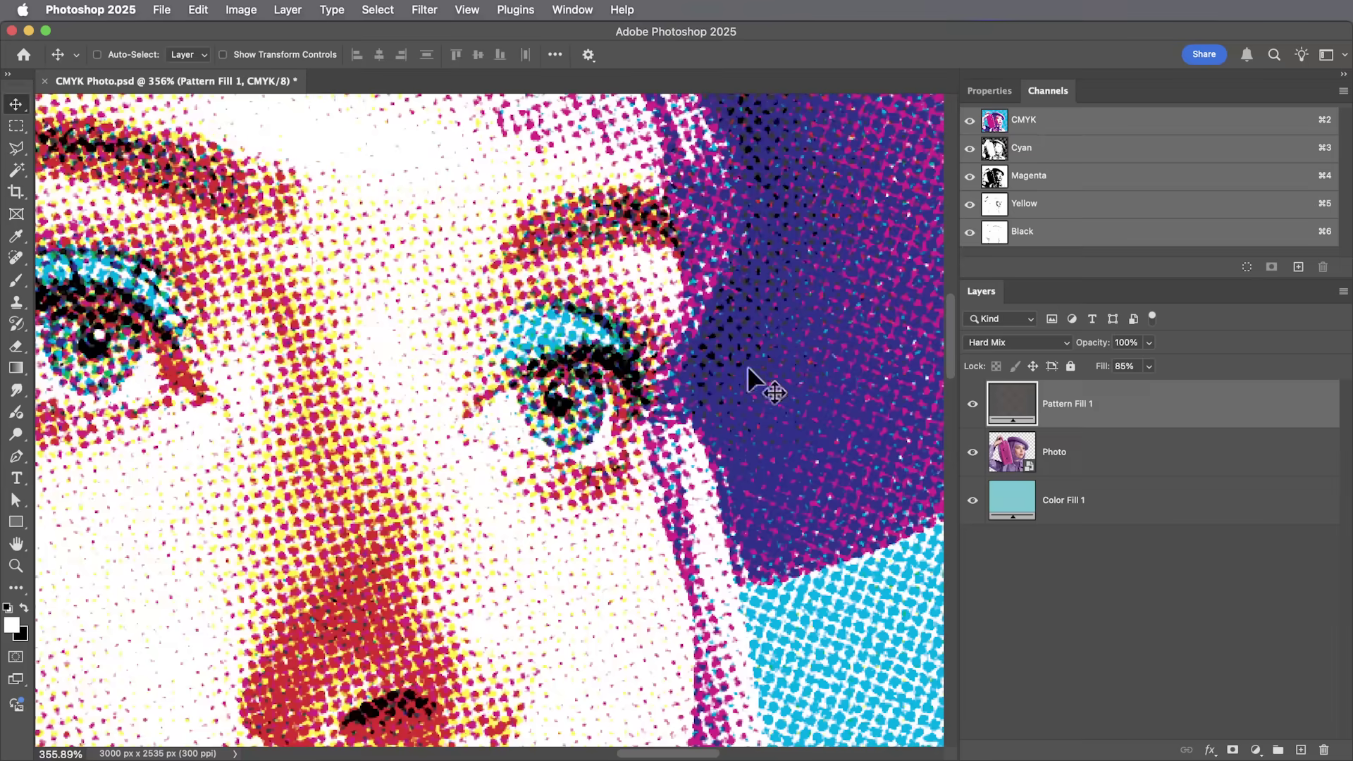
# Set the scale of the Pattern Fill 1 layer to 200% and select the Photo layer.
pyautogui.scroll(-5, 771, 371)
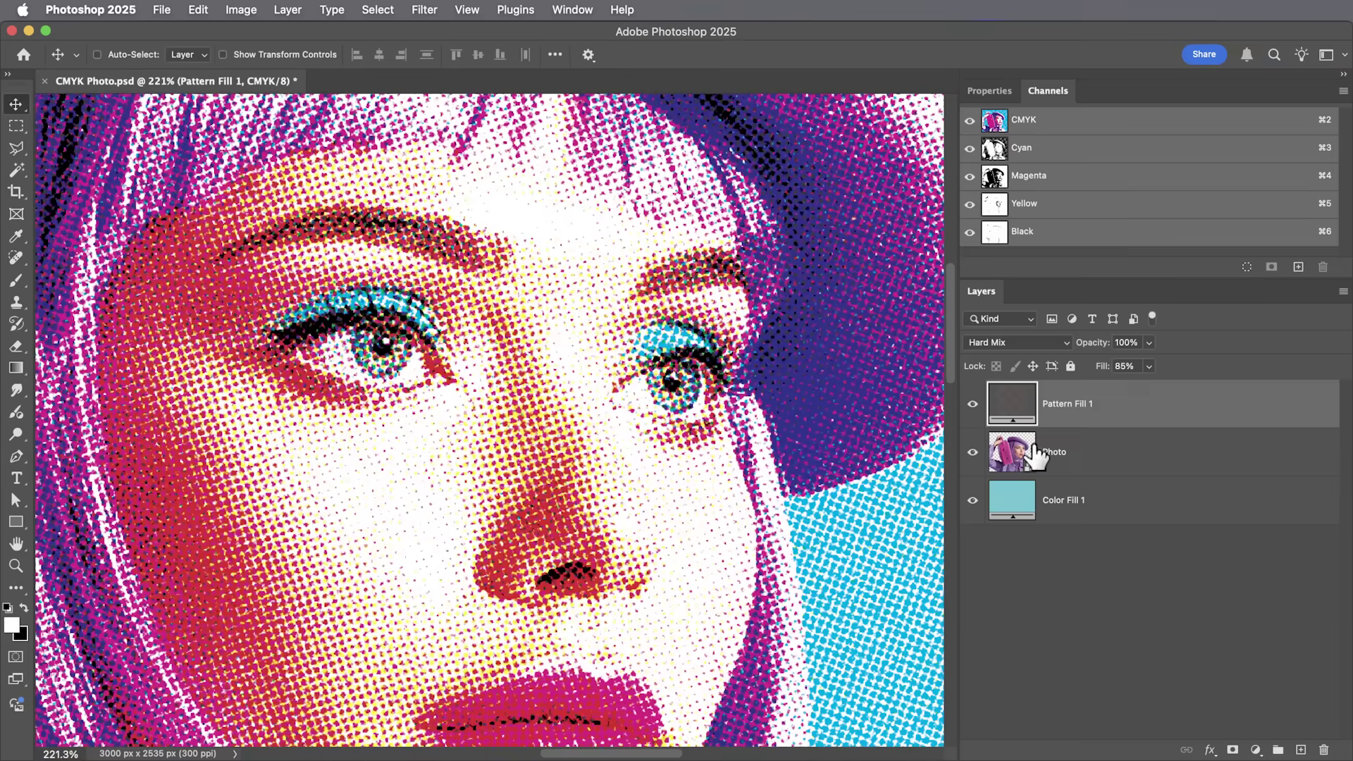
pyautogui.doubleClick(1009, 402)
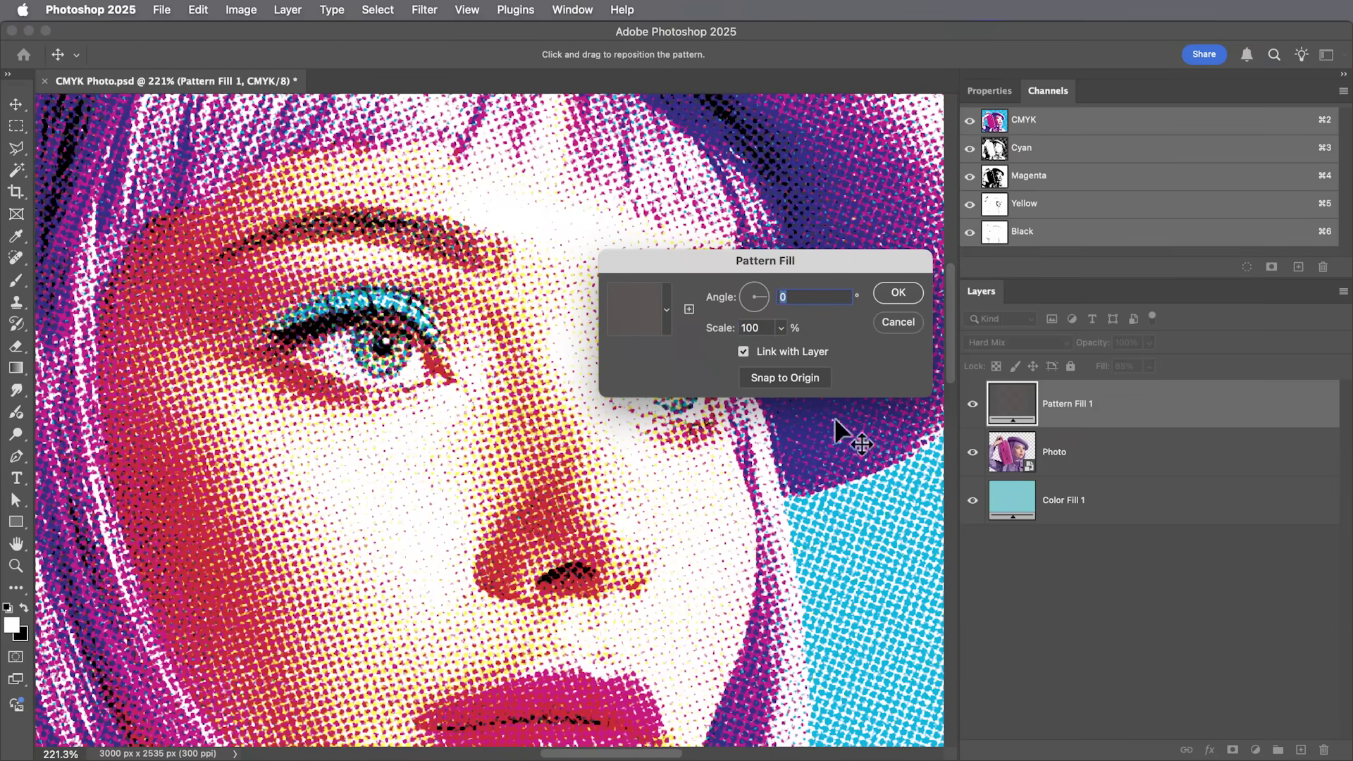
pyautogui.write('200')
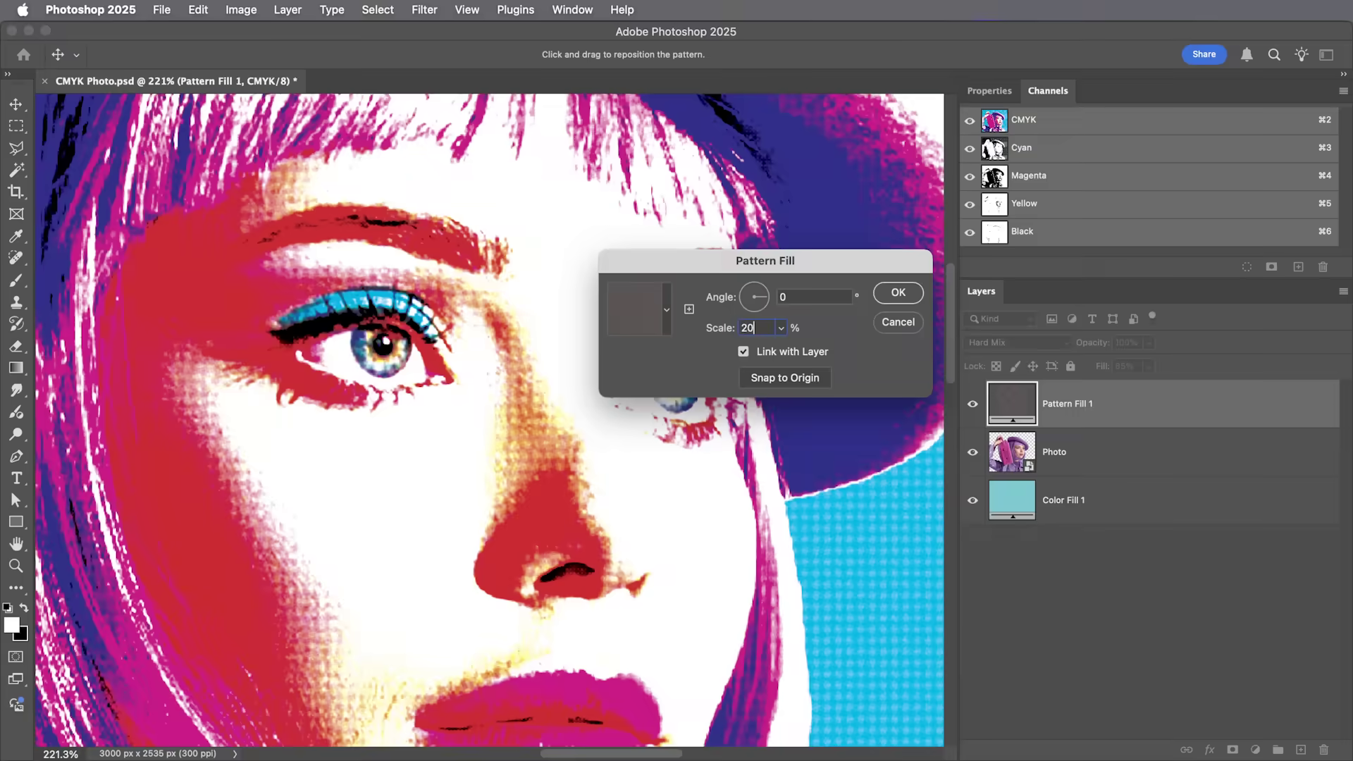
pyautogui.press('Return')
pyautogui.moveTo(721, 370); pyautogui.dragTo(683, 428)
pyautogui.click(1121, 482)
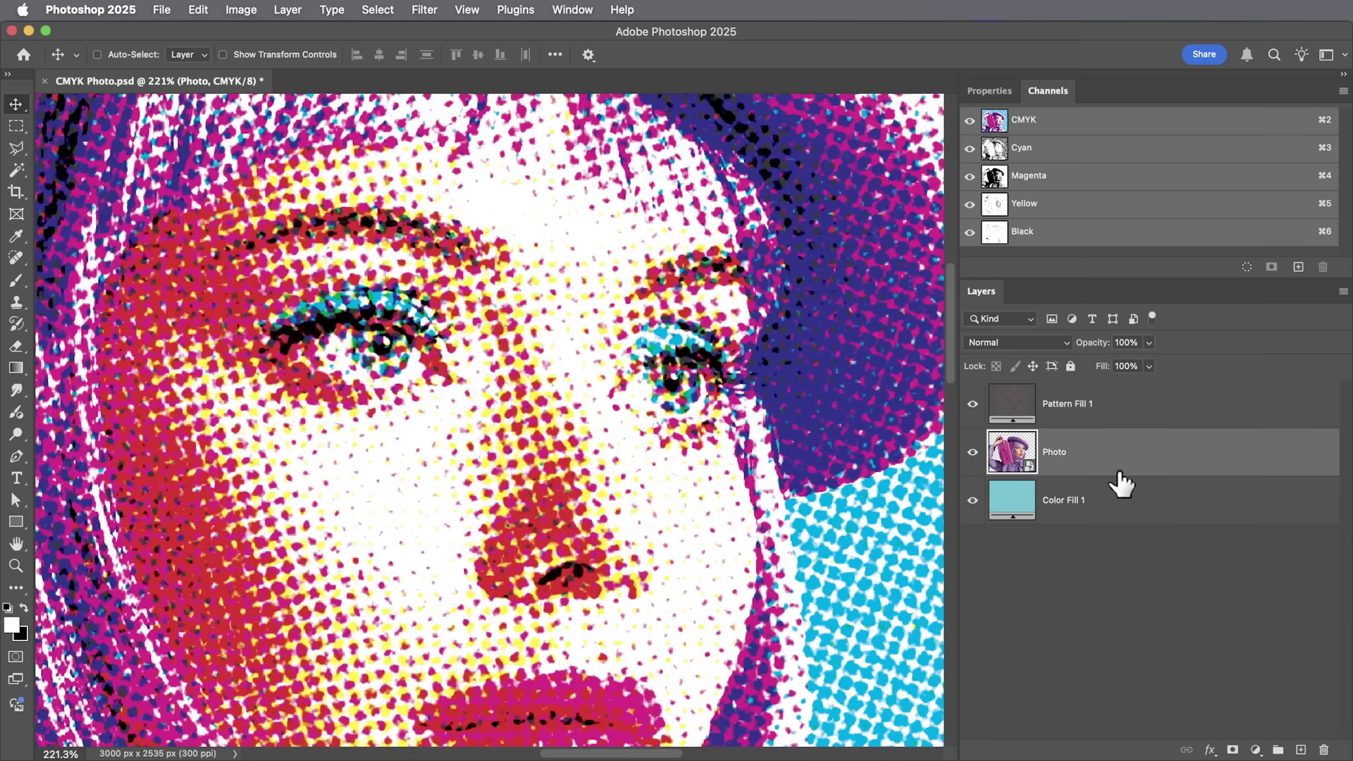
# Apply a Gaussian Blur smart filter with a 2-pixel radius to the Photo layer.
pyautogui.click(423, 10)
pyautogui.click(443, 28)
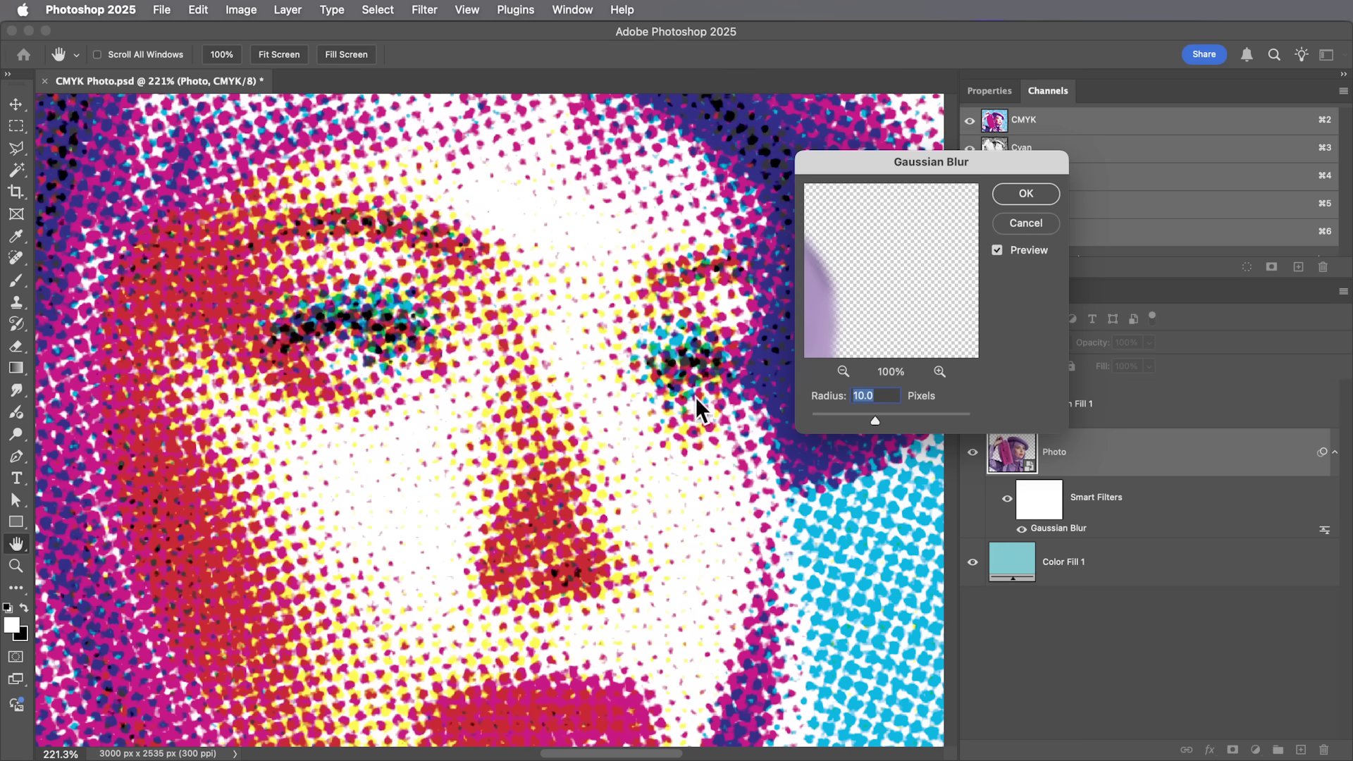
pyautogui.moveTo(816, 393); pyautogui.dragTo(784, 419)
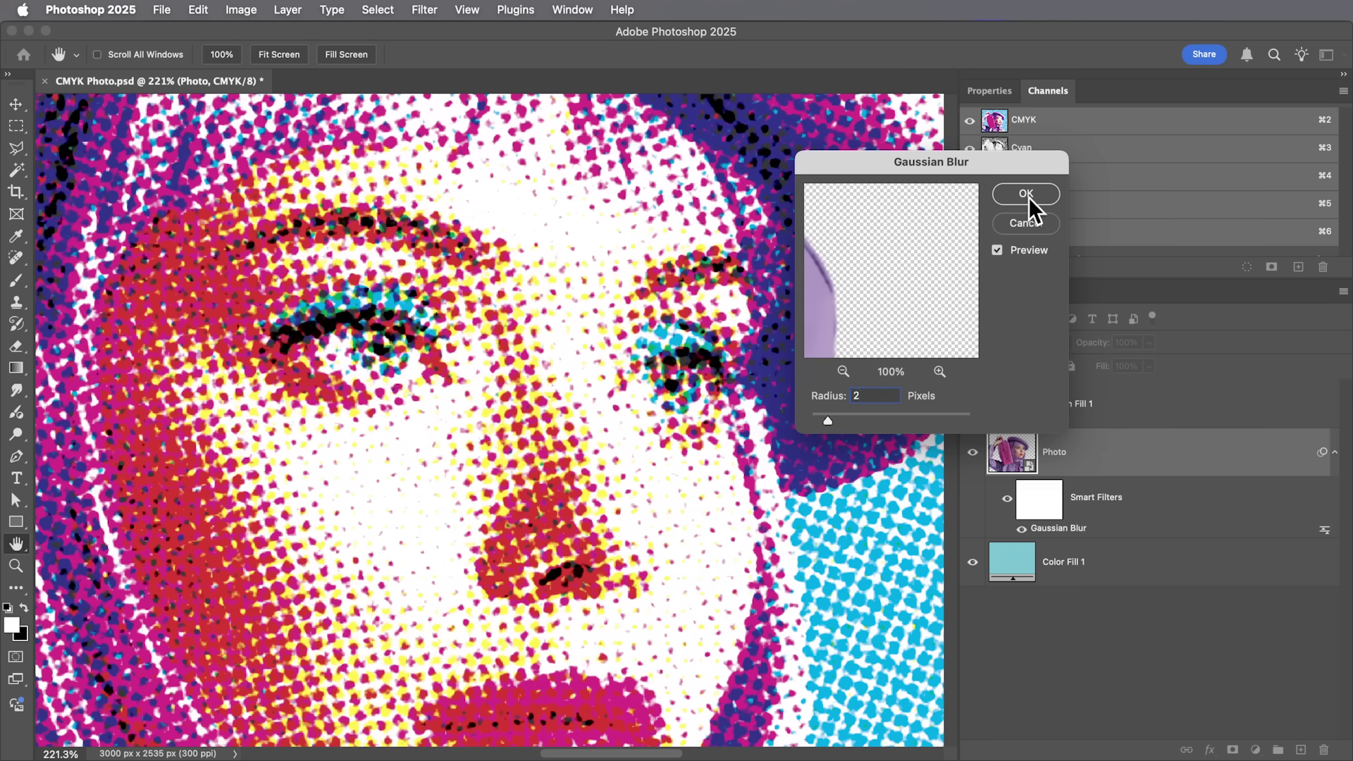
pyautogui.click(1028, 197)
# View the Cyan and Magenta channels individually, restore the composite, and examine the blurred halftone across the face, hair and radio.
pyautogui.click(1058, 155)
pyautogui.click(1062, 179)
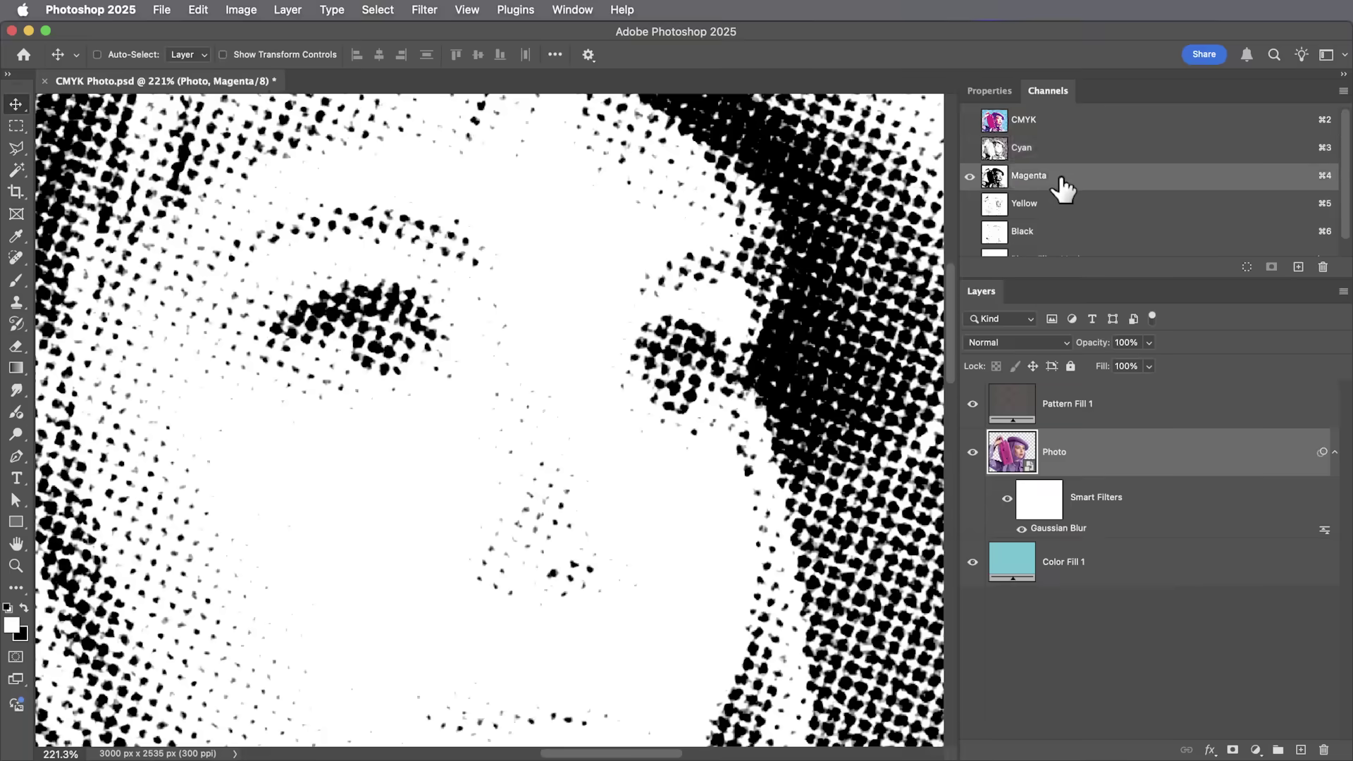
pyautogui.click(1068, 124)
pyautogui.press('z')
pyautogui.moveTo(737, 354); pyautogui.dragTo(712, 354)
pyautogui.moveTo(650, 424); pyautogui.dragTo(708, 368)
pyautogui.press('v')
pyautogui.moveTo(721, 449); pyautogui.dragTo(871, 522)
pyautogui.moveTo(638, 462); pyautogui.dragTo(757, 509)
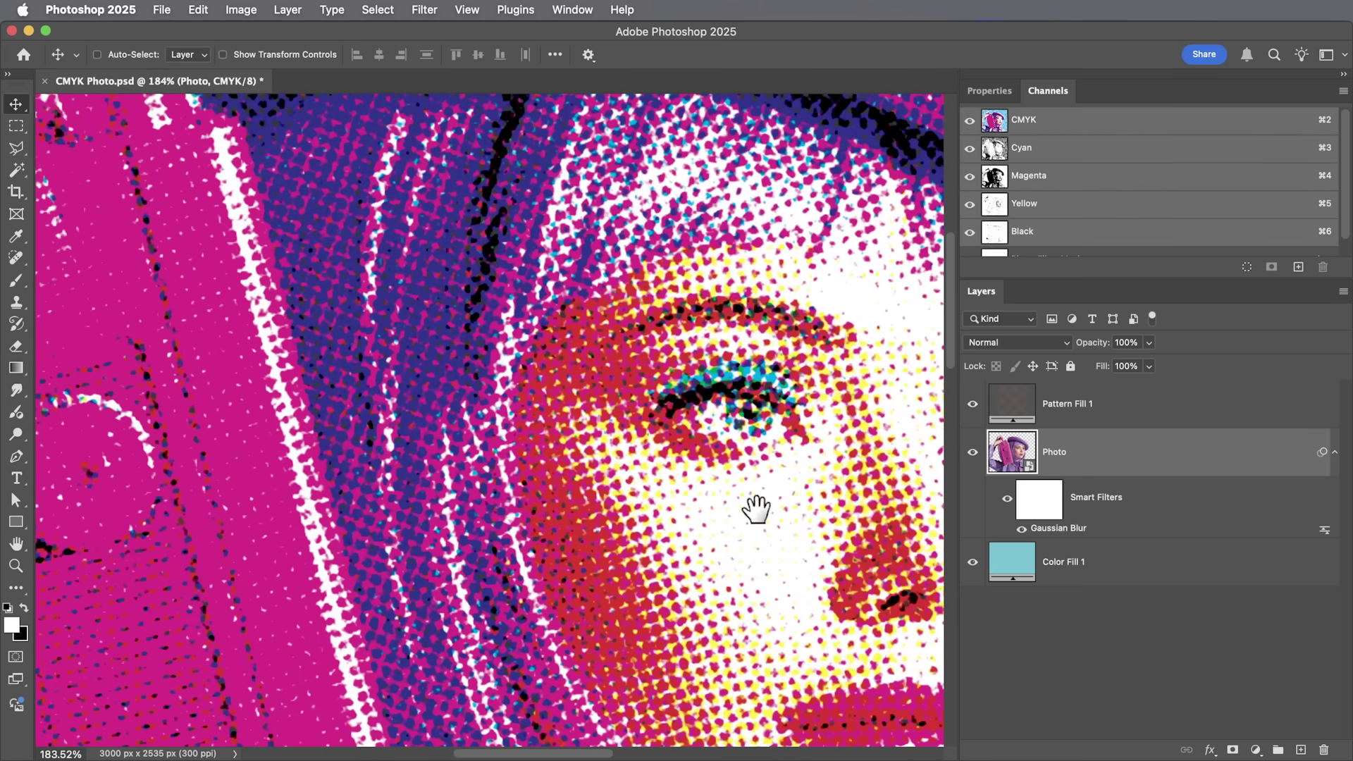
pyautogui.moveTo(358, 468); pyautogui.dragTo(644, 557)
pyautogui.moveTo(390, 396); pyautogui.dragTo(571, 458)
pyautogui.press('z')
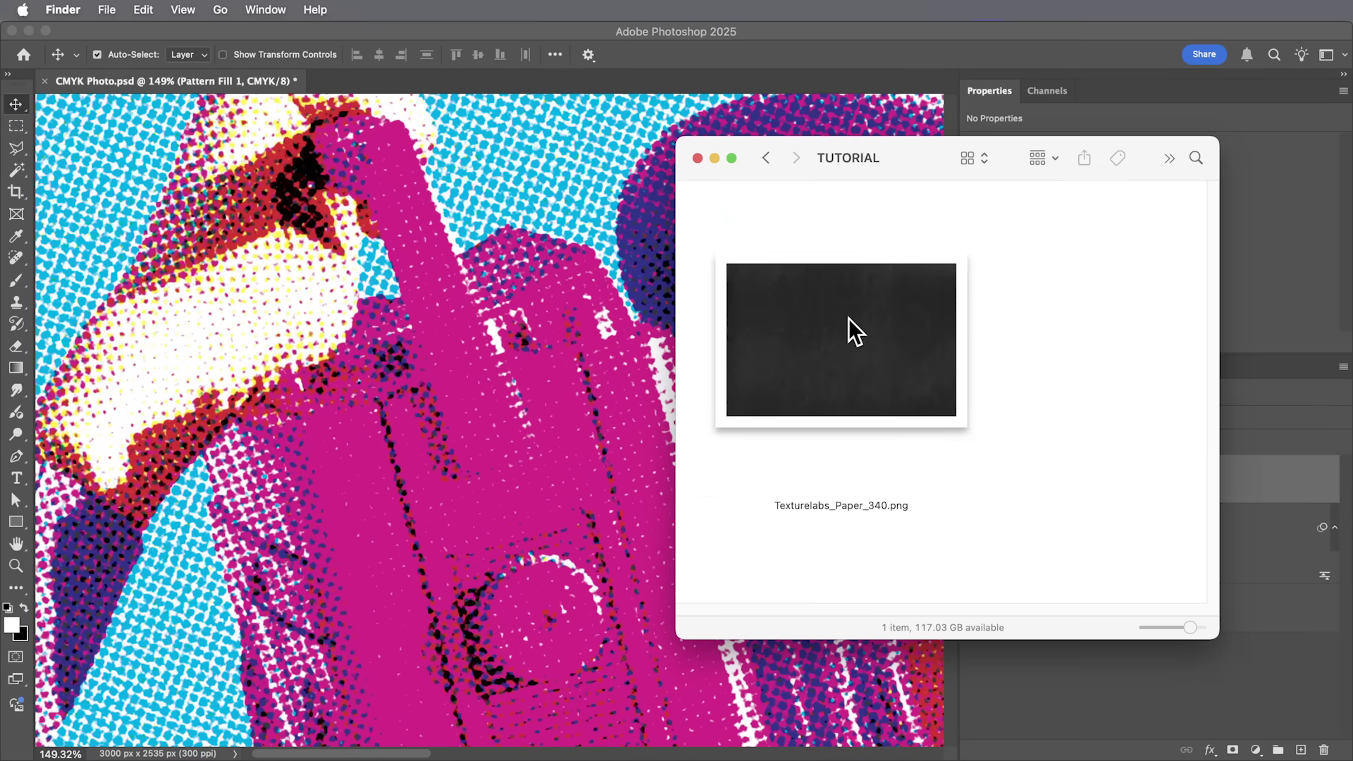
# Place the Texturelabs_Paper_340.png texture from Finder above the halftone layers and set its blend mode to Screen.
pyautogui.moveTo(849, 319); pyautogui.dragTo(544, 434)
pyautogui.press('Return')
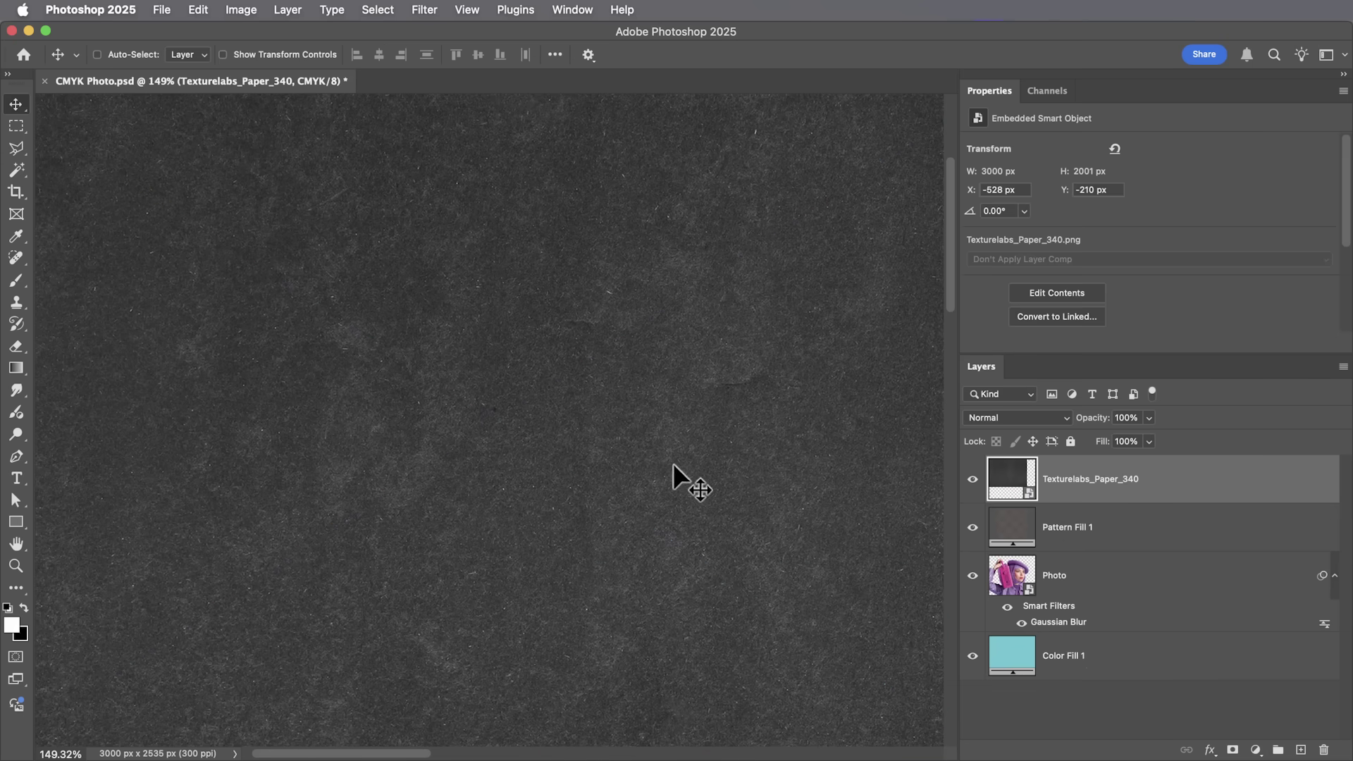
pyautogui.click(996, 415)
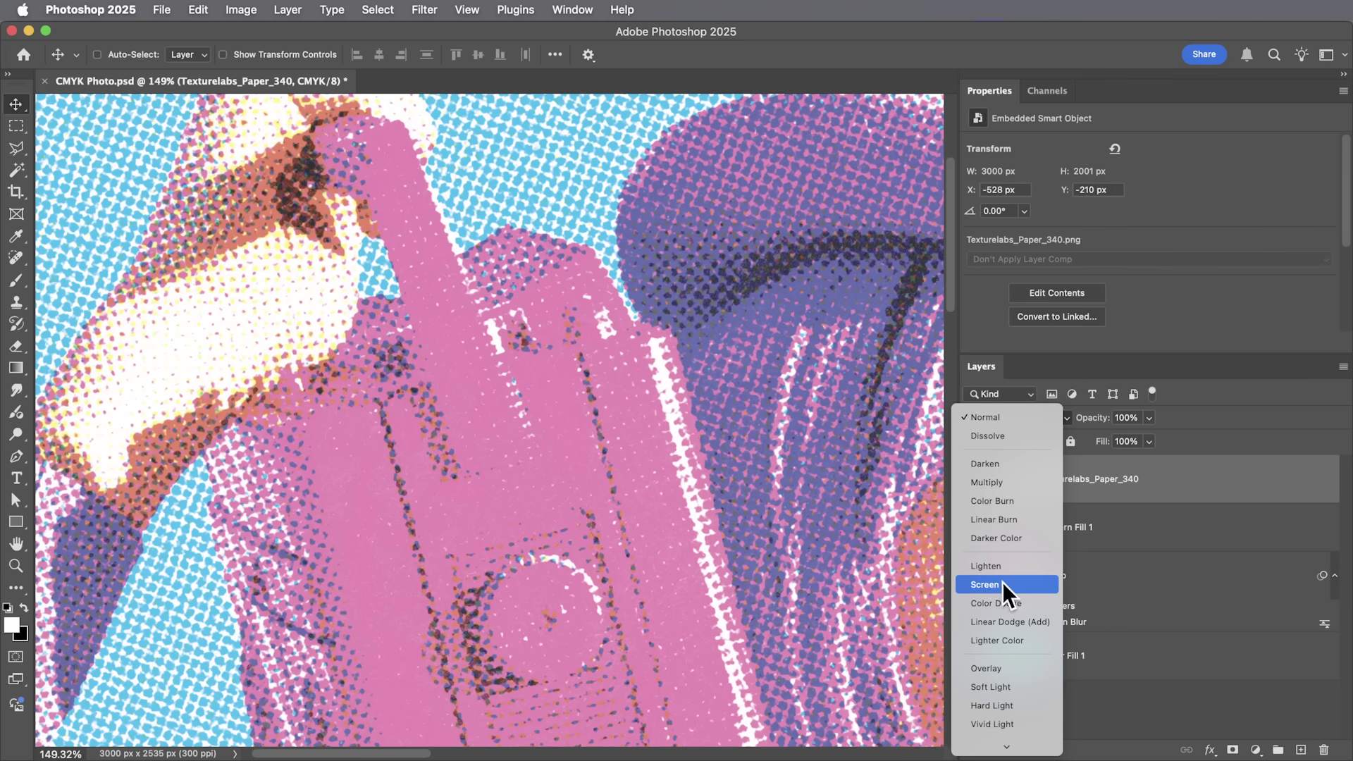
pyautogui.click(1000, 585)
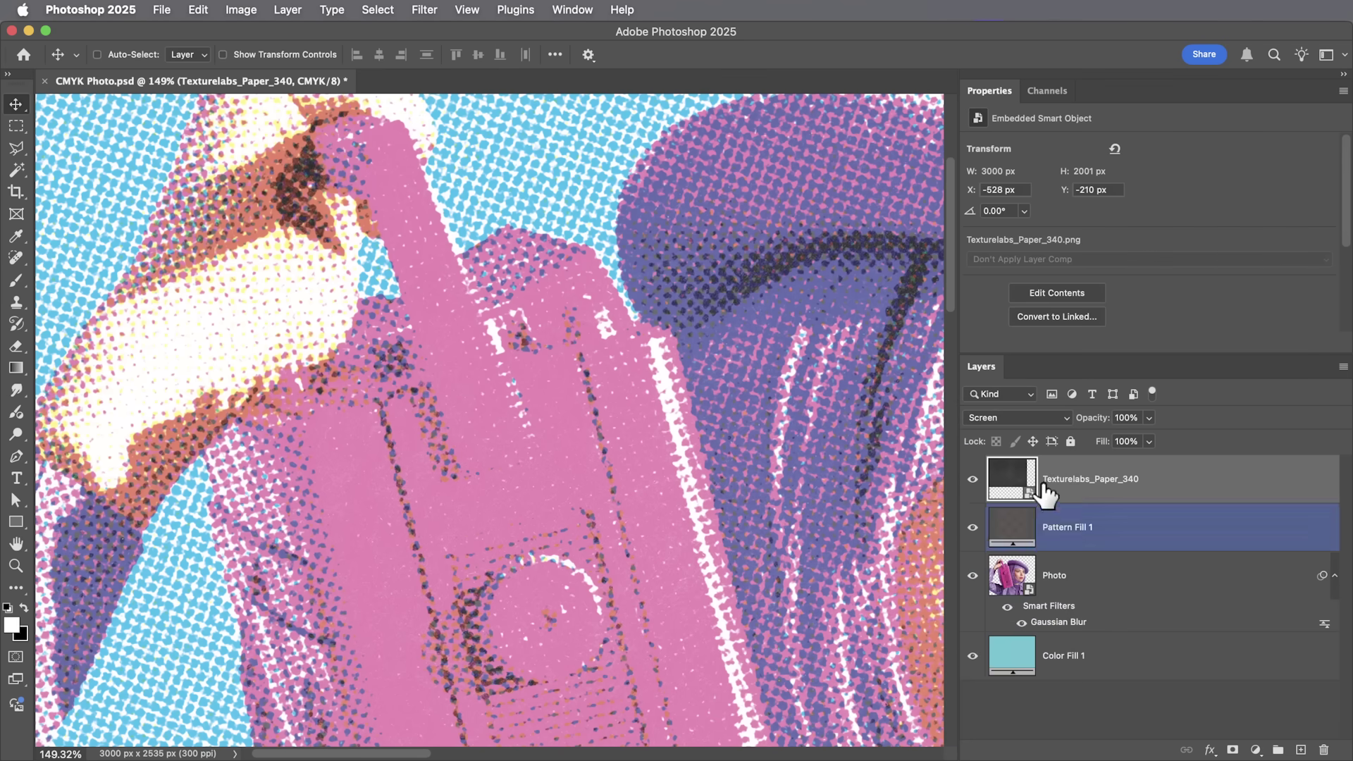
# Compare the image with and without the Texturelabs_Paper_340 layer and delete that layer.
pyautogui.click(973, 480)
pyautogui.click(973, 483)
pyautogui.click(974, 482)
pyautogui.click(974, 482)
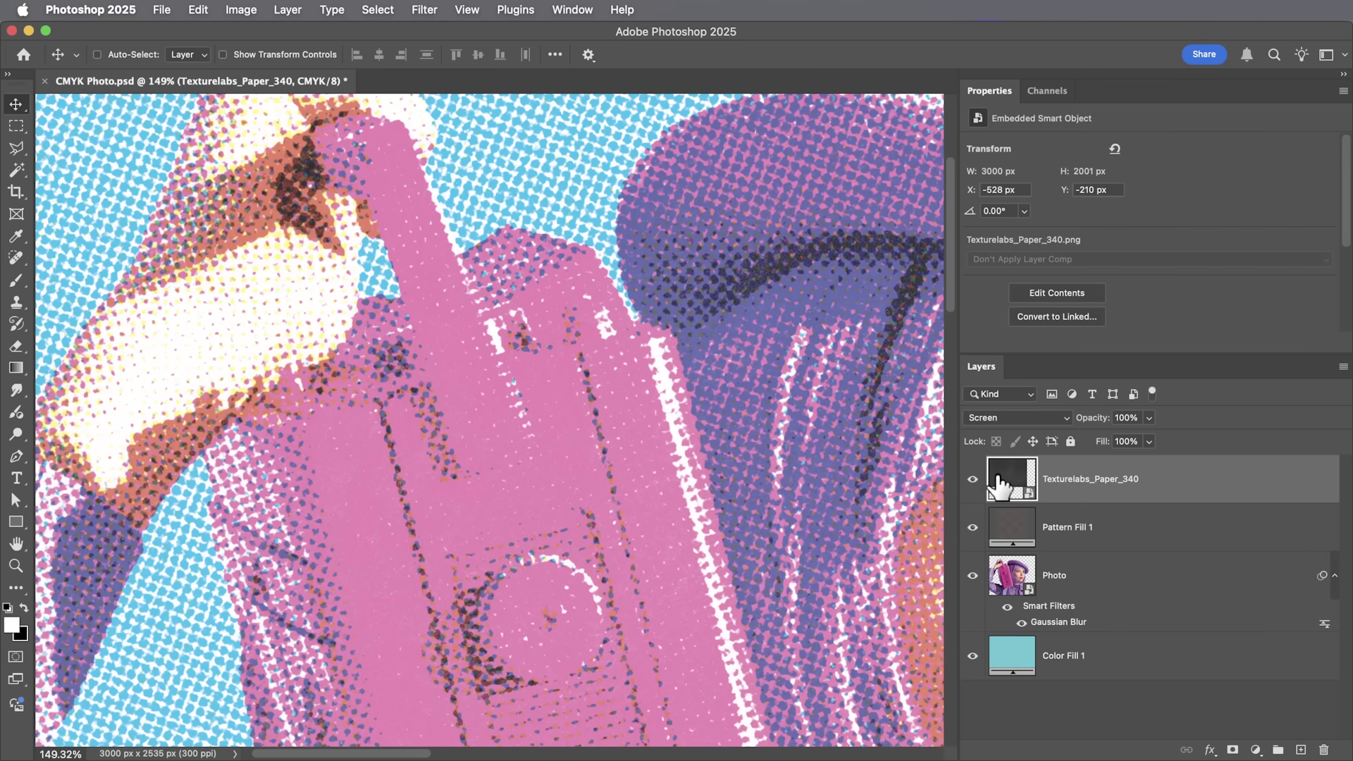
pyautogui.press('Delete')
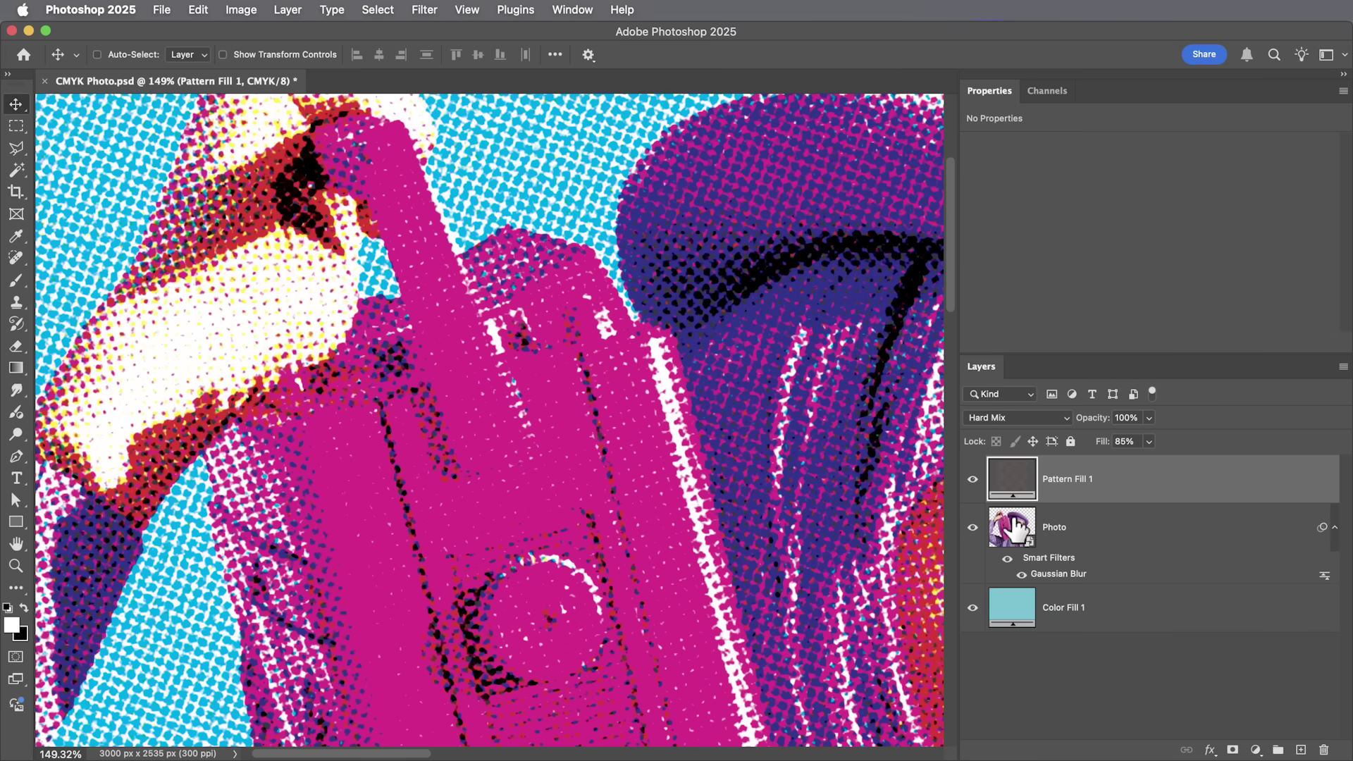
# Add a pattern fill layer with the CMYK PAPER (Screen) pattern above Pattern Fill 1 and set it to Screen.
pyautogui.click(1255, 750)
pyautogui.click(1260, 515)
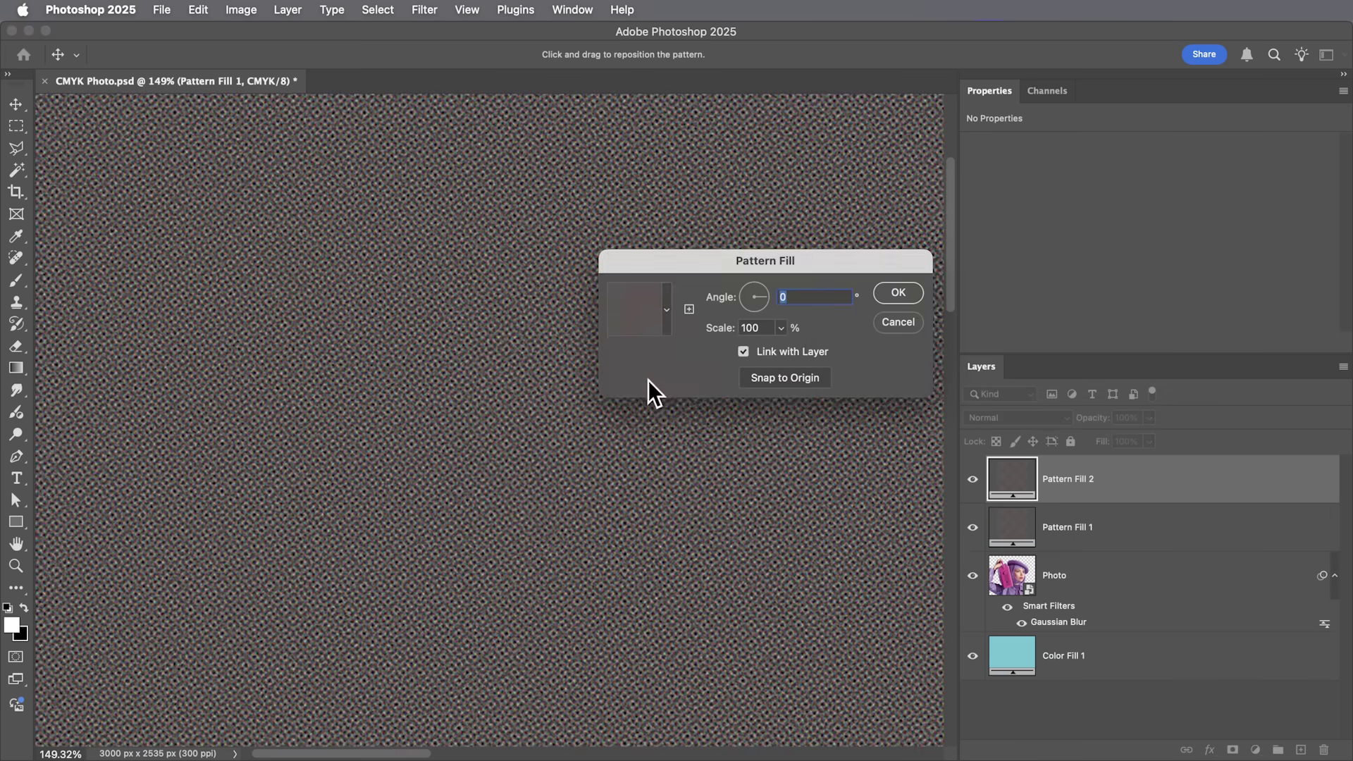
pyautogui.click(624, 308)
pyautogui.click(569, 431)
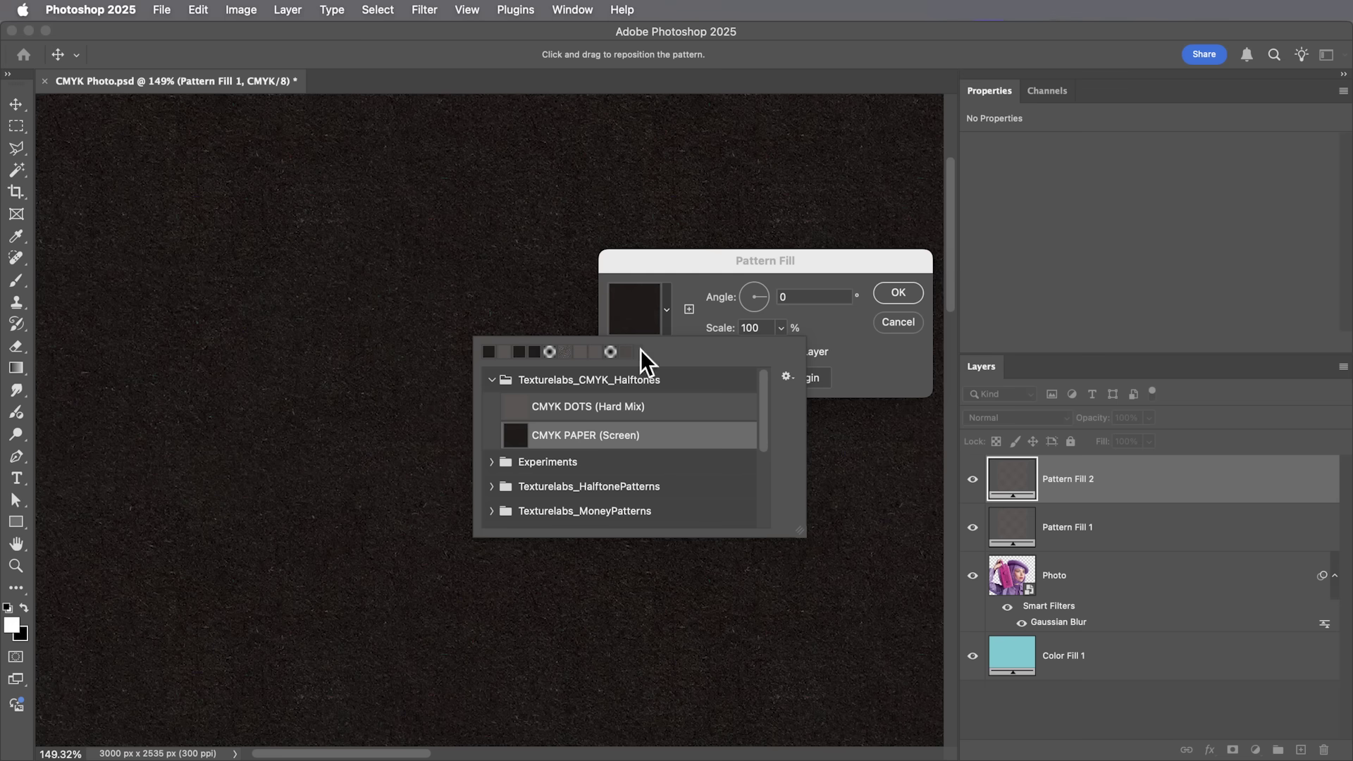
pyautogui.click(754, 267)
pyautogui.click(897, 294)
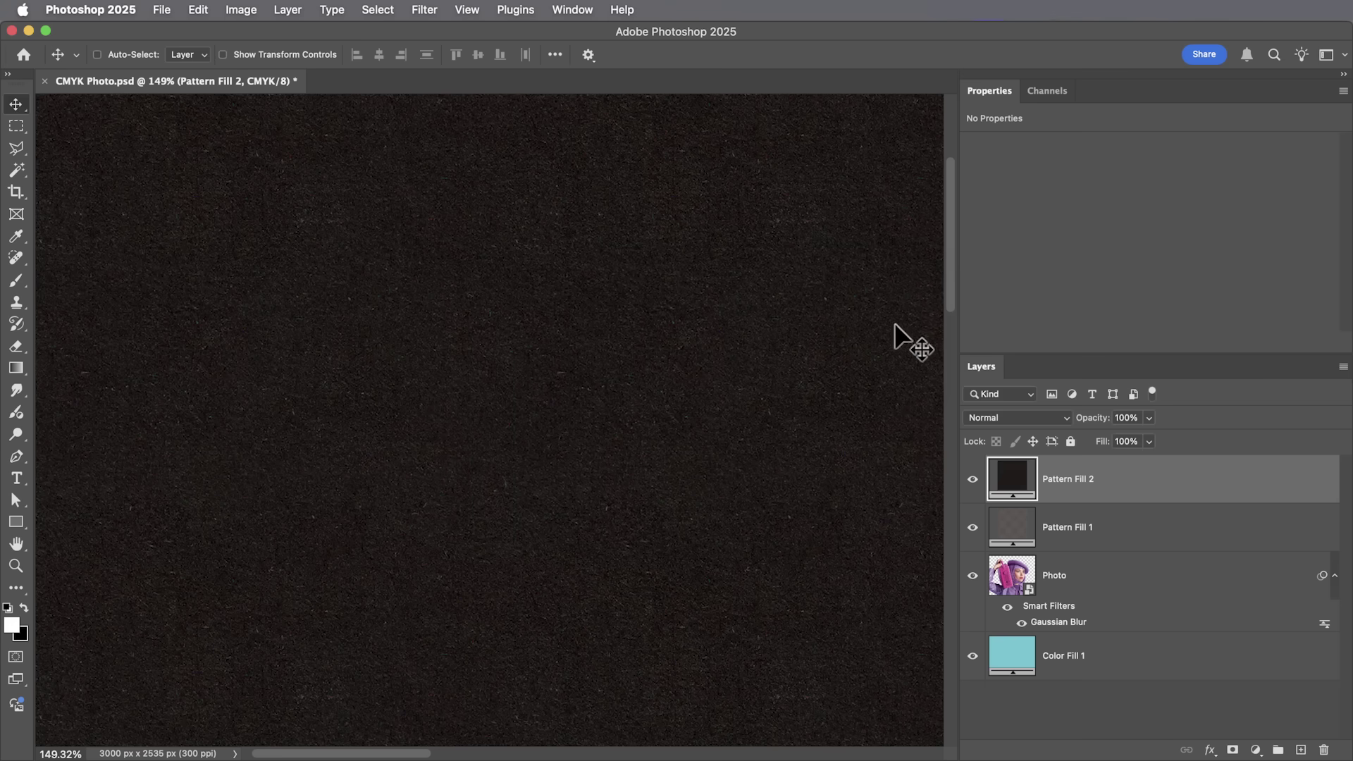
pyautogui.click(1013, 417)
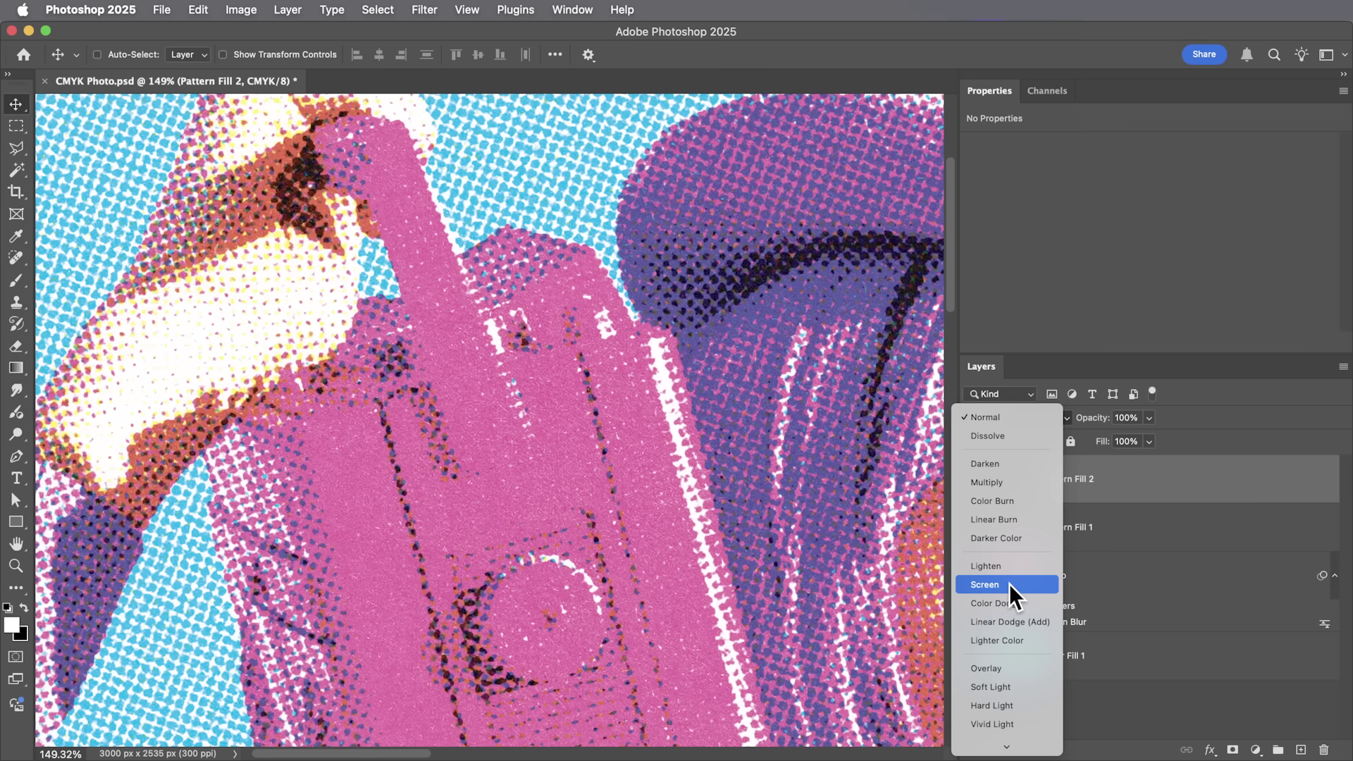
pyautogui.click(1009, 583)
# Zoom in on the hat brim and compare the halftone with and without the Pattern Fill 2 paper texture.
pyautogui.scroll(-3, 830, 513)
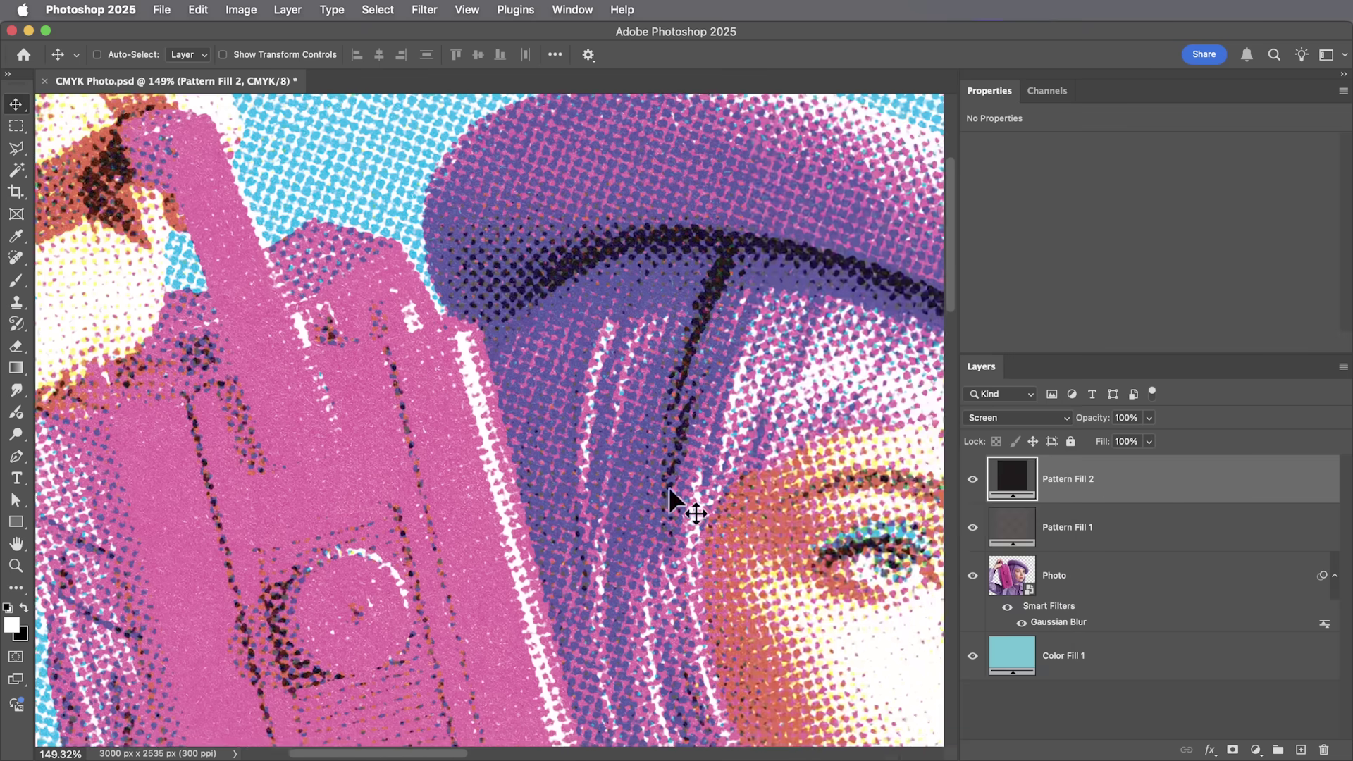
pyautogui.press('z')
pyautogui.moveTo(694, 486); pyautogui.dragTo(548, 445)
pyautogui.moveTo(636, 470); pyautogui.dragTo(580, 440)
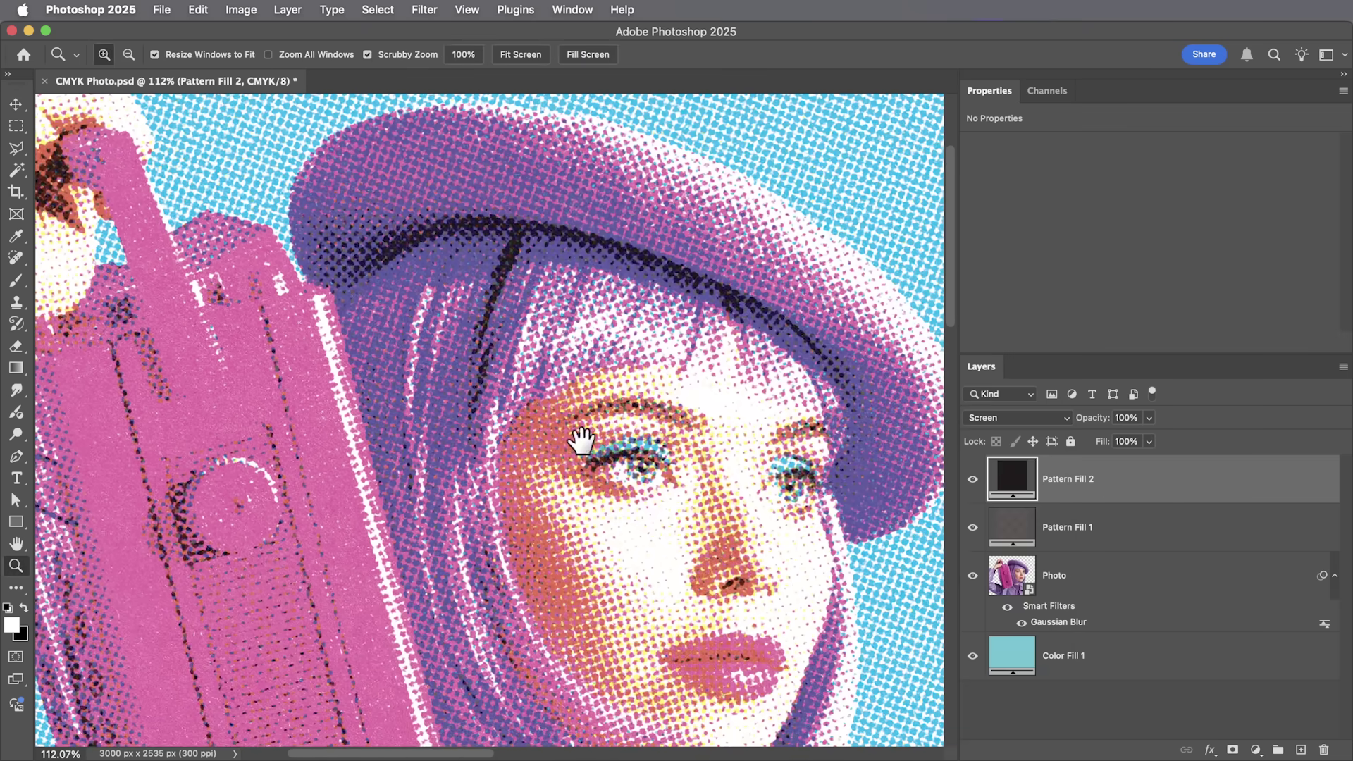
pyautogui.scroll(3, 576, 203)
pyautogui.scroll(6, 604, 227)
pyautogui.moveTo(668, 272); pyautogui.dragTo(834, 345)
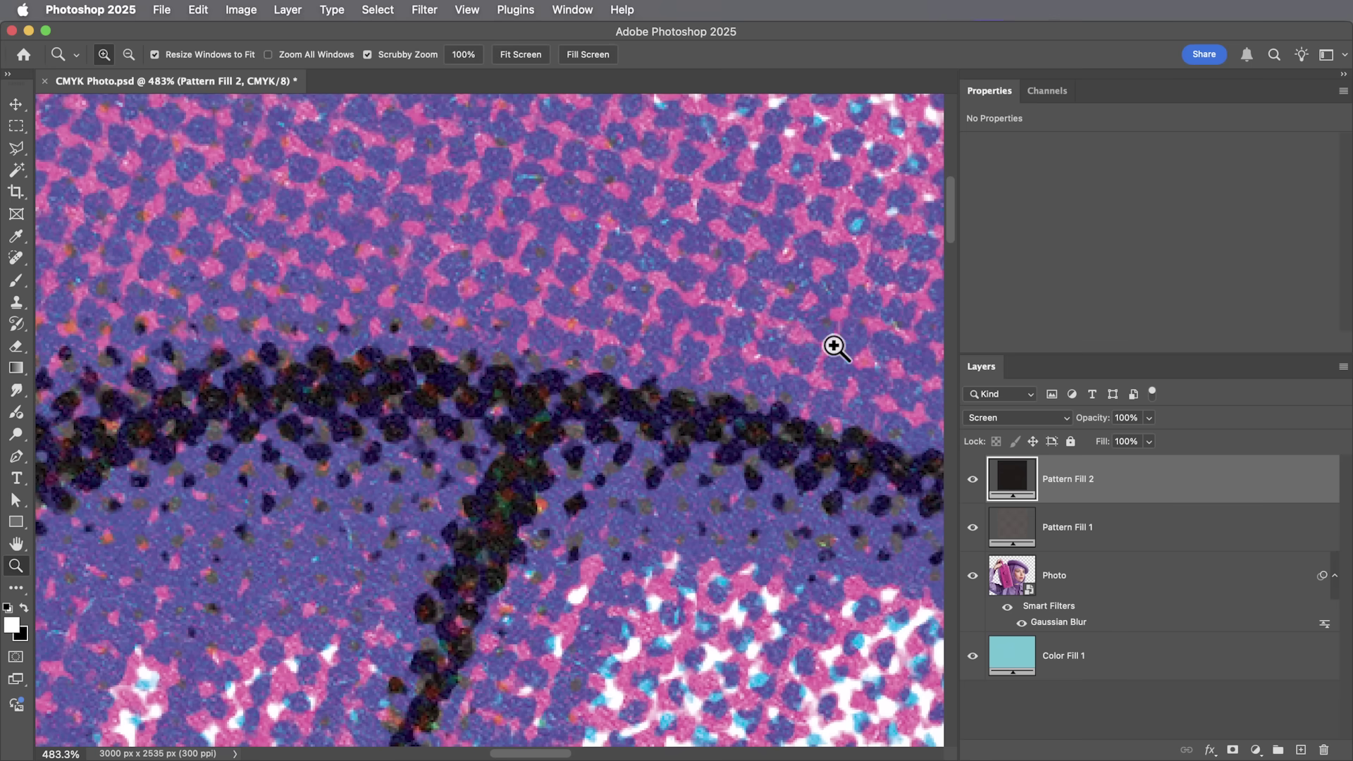
pyautogui.press('v')
pyautogui.click(973, 479)
pyautogui.click(973, 479)
pyautogui.click(973, 480)
pyautogui.click(973, 479)
pyautogui.hscroll(3, 635, 462)
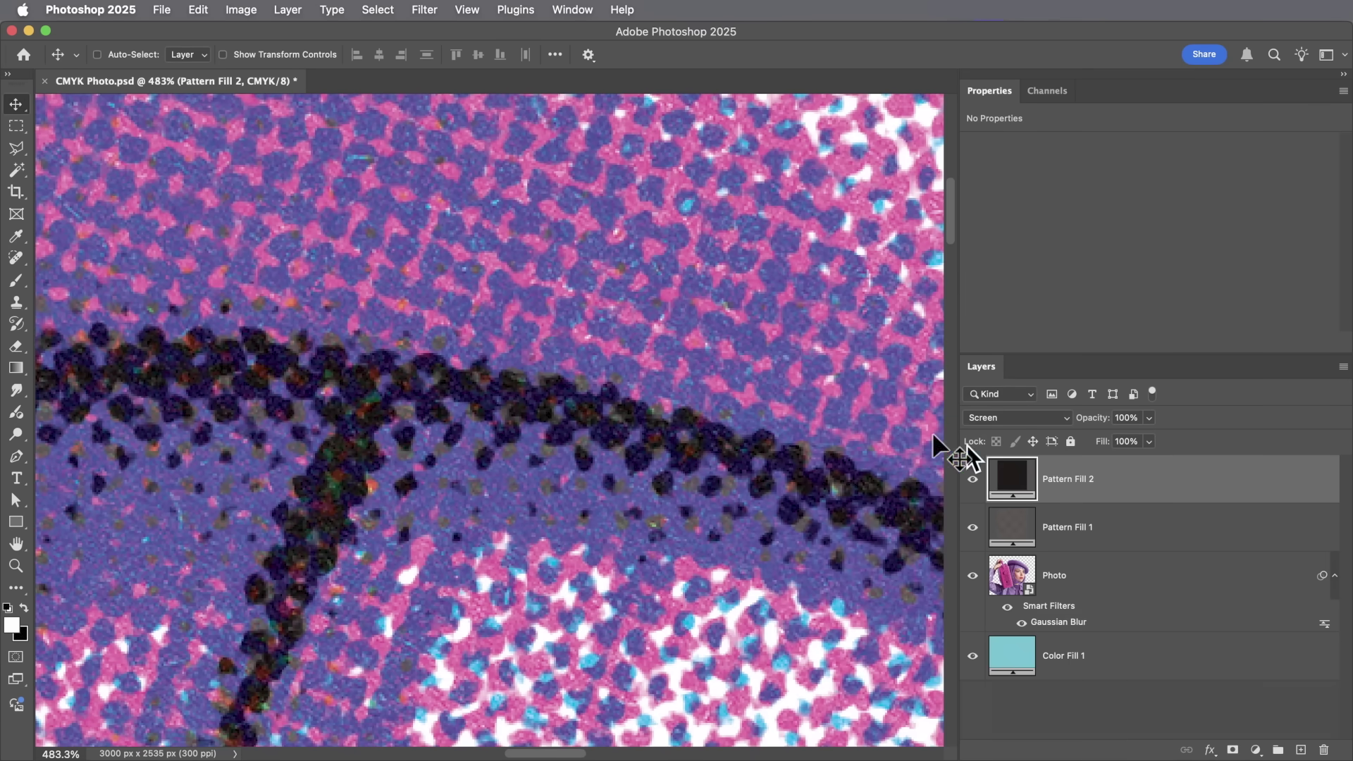
pyautogui.click(974, 480)
# Add a Levels adjustment layer directly above the Photo layer and lower its output white level.
pyautogui.press('z')
pyautogui.moveTo(688, 370); pyautogui.dragTo(640, 356)
pyautogui.moveTo(644, 498); pyautogui.dragTo(571, 295)
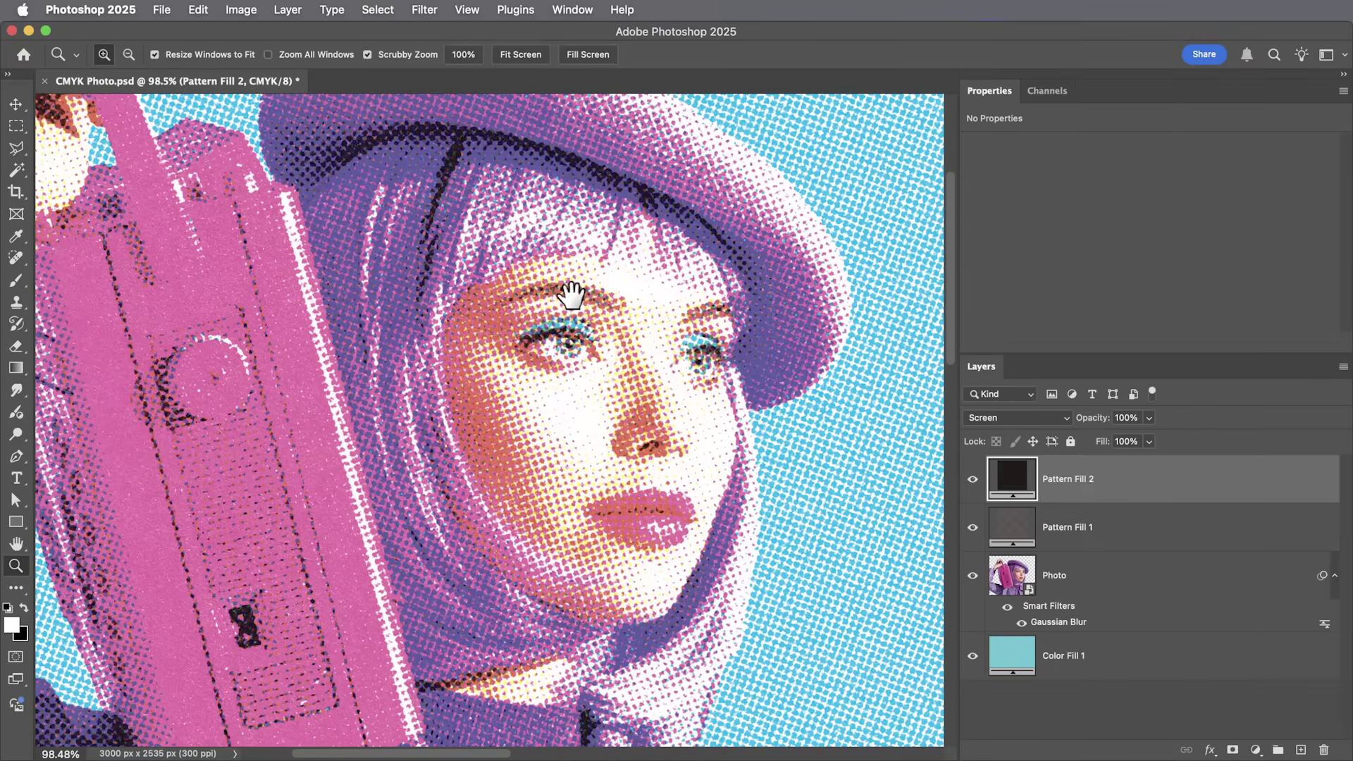
pyautogui.press('v')
pyautogui.click(1174, 600)
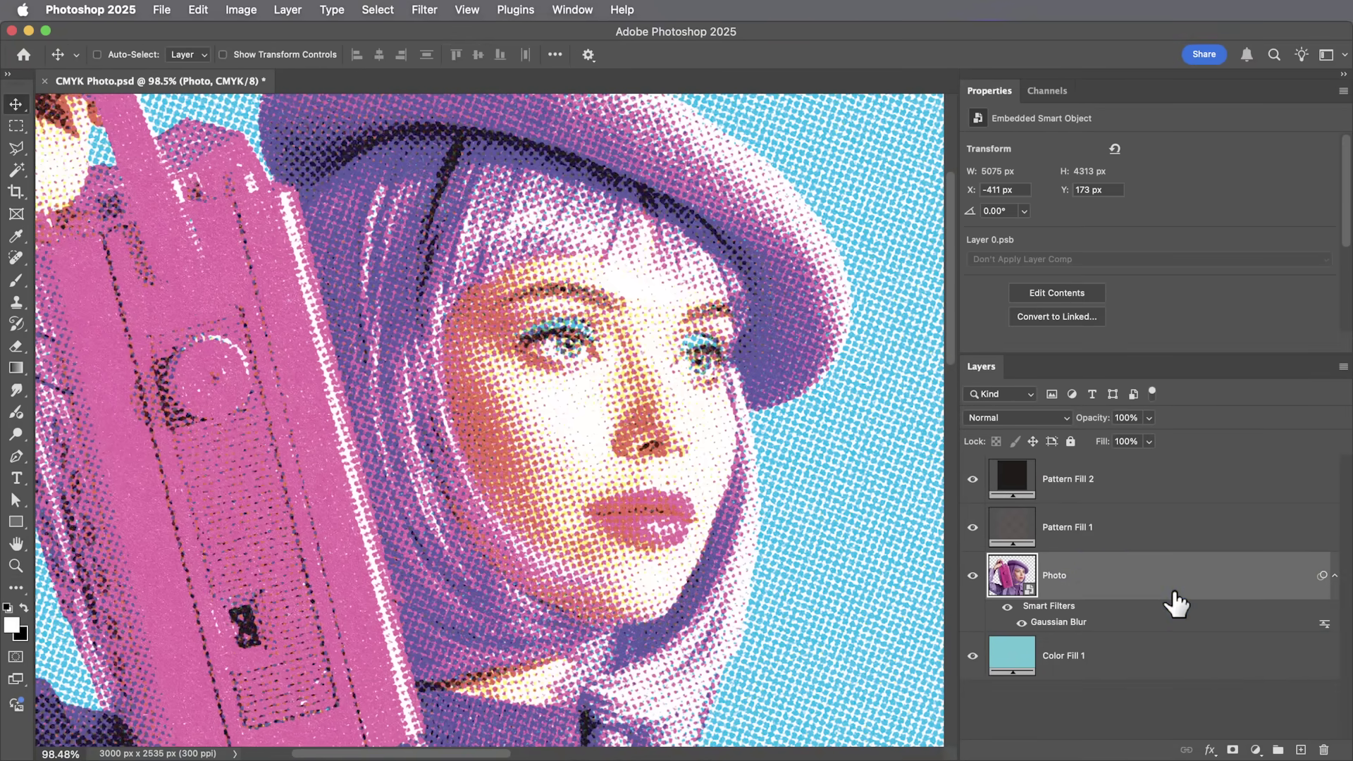
pyautogui.click(1258, 751)
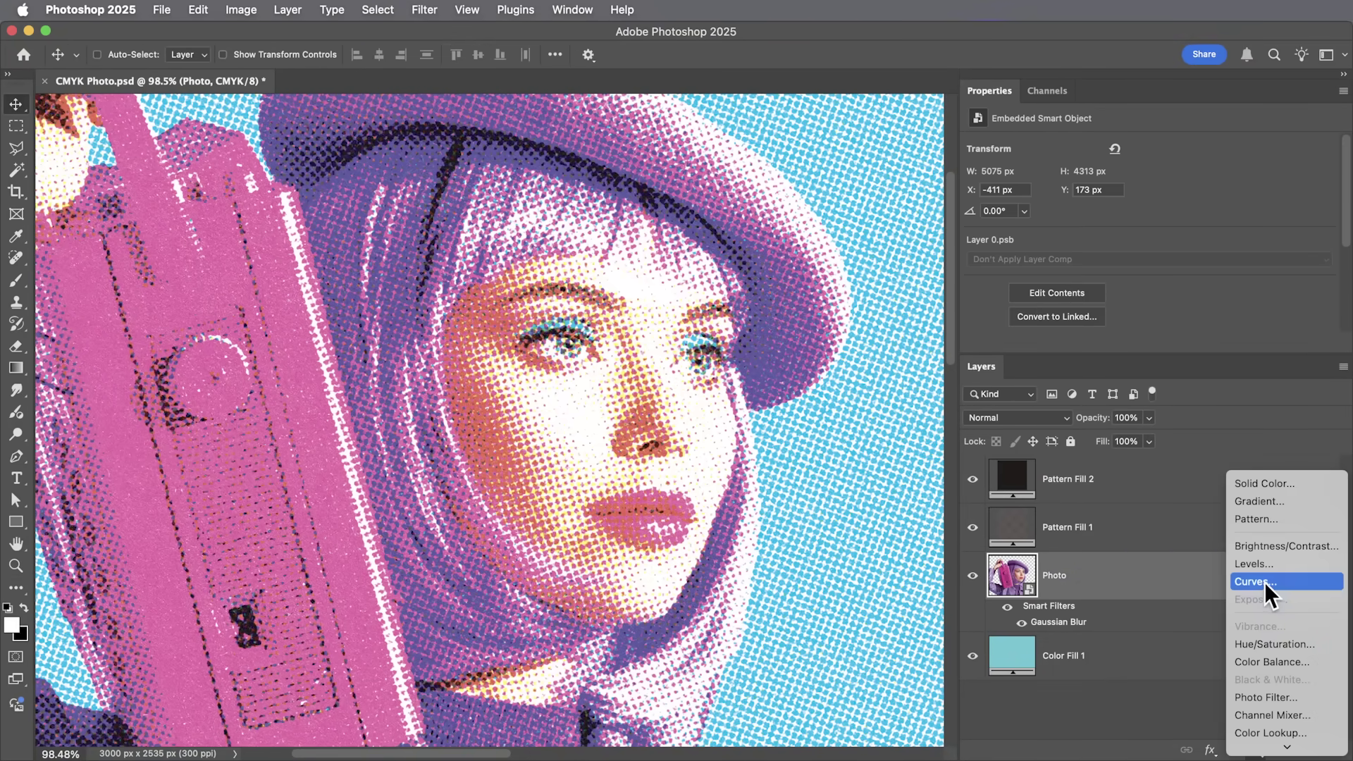
pyautogui.click(1264, 564)
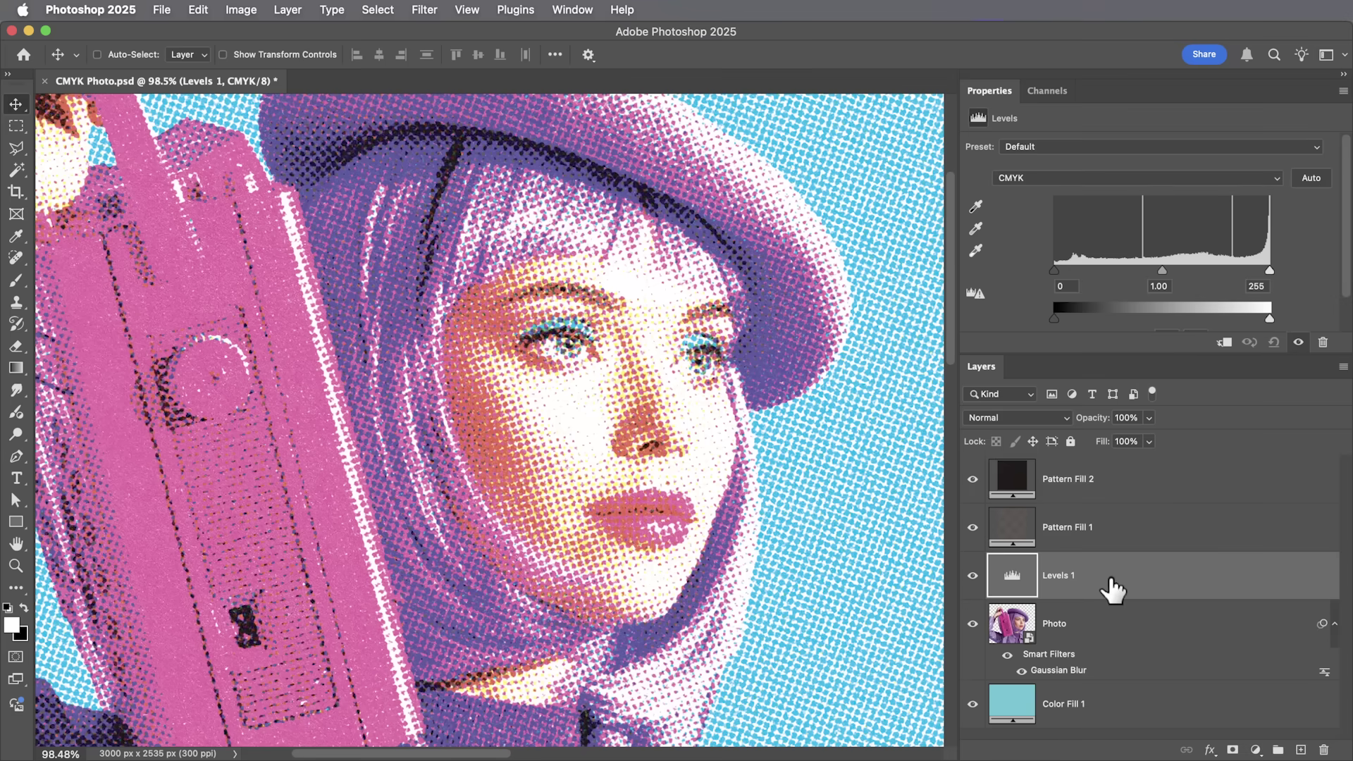
pyautogui.moveTo(1255, 316); pyautogui.dragTo(1224, 316)
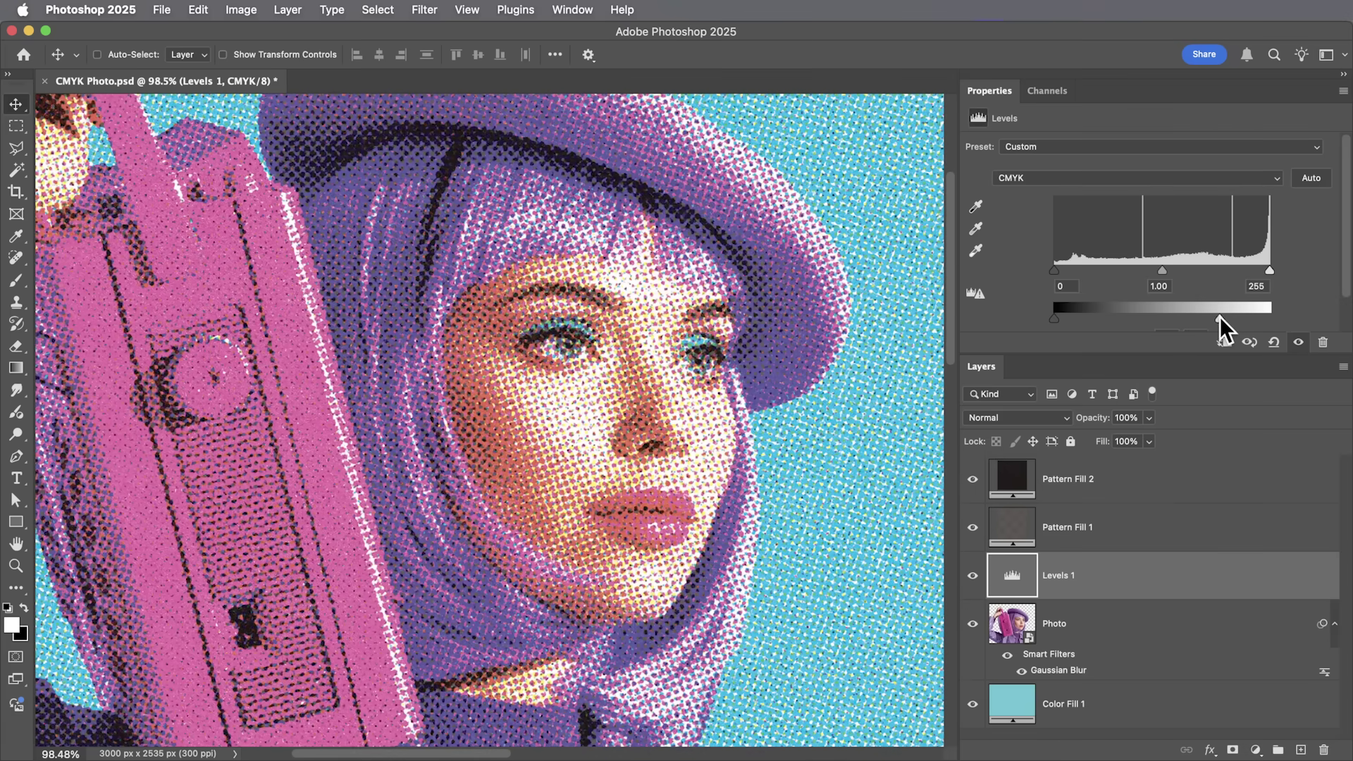
# Set the Levels midtone to 0.97 and narrow the output range at both its dark and light ends.
pyautogui.press('z')
pyautogui.moveTo(621, 336); pyautogui.dragTo(600, 360)
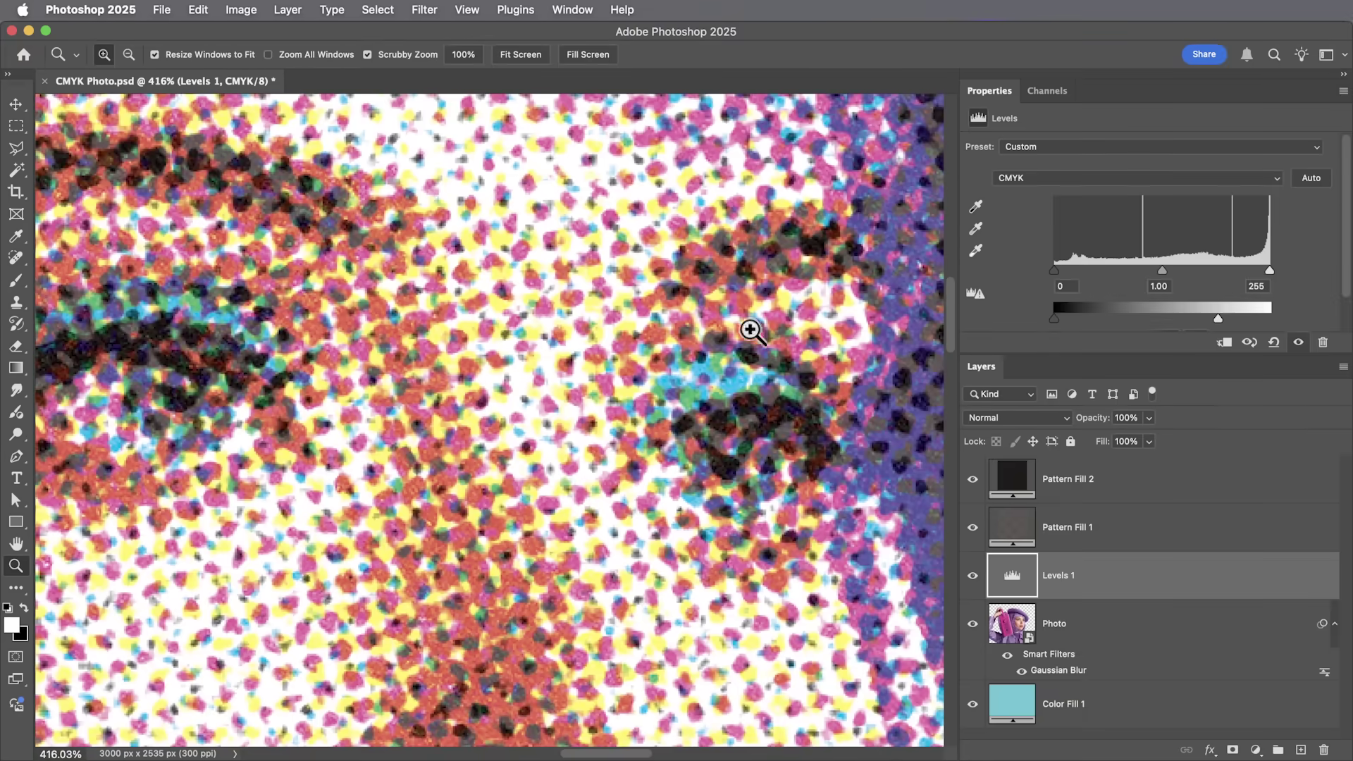
pyautogui.press('v')
pyautogui.moveTo(1174, 272)
pyautogui.mouseDown()
pyautogui.moveTo(1212, 270)
pyautogui.moveTo(1111, 275)
pyautogui.moveTo(1166, 274)
pyautogui.mouseUp()
pyautogui.press('z')
pyautogui.moveTo(746, 333); pyautogui.dragTo(659, 332)
pyautogui.moveTo(1055, 319); pyautogui.dragTo(1077, 318)
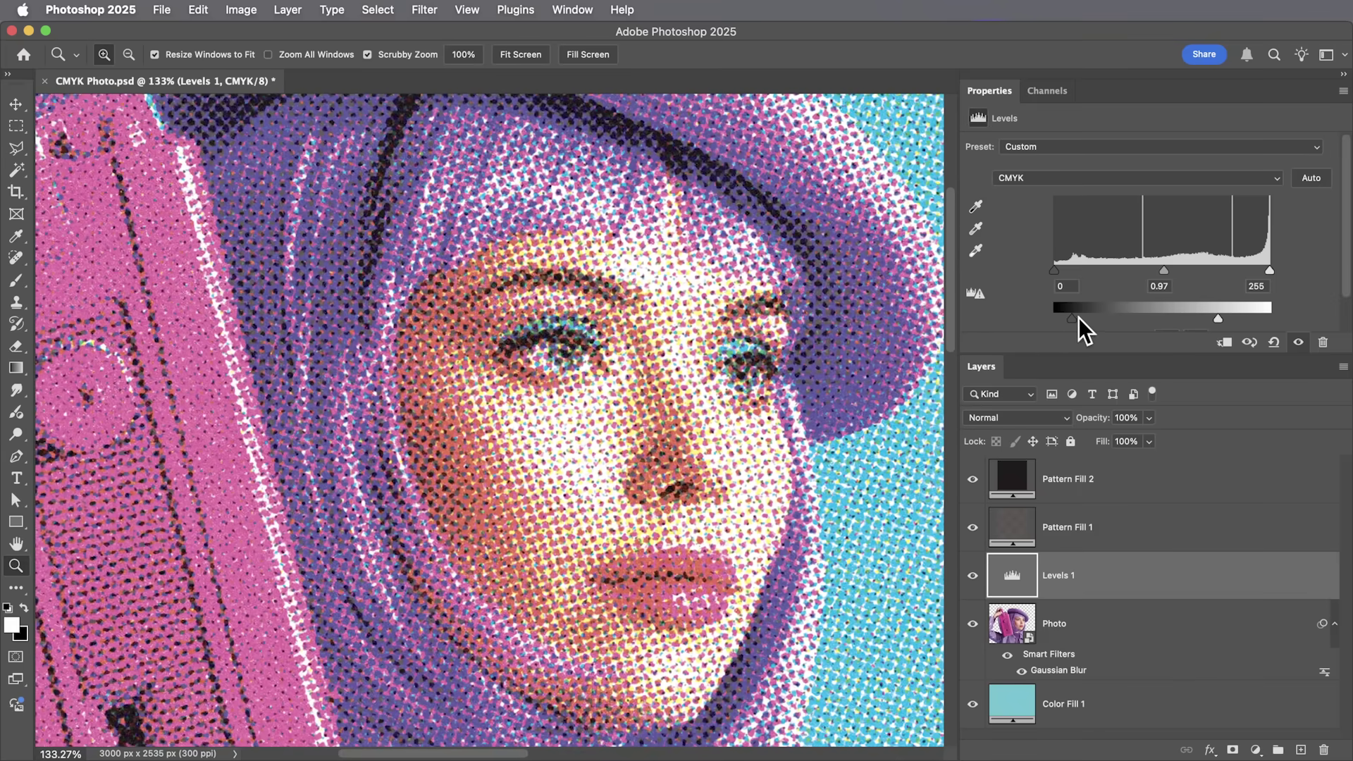
pyautogui.moveTo(1208, 313); pyautogui.dragTo(1215, 315)
# Increase the contrast of the Black channel in Levels by moving its input black and white points inward.
pyautogui.click(1025, 177)
pyautogui.click(1045, 252)
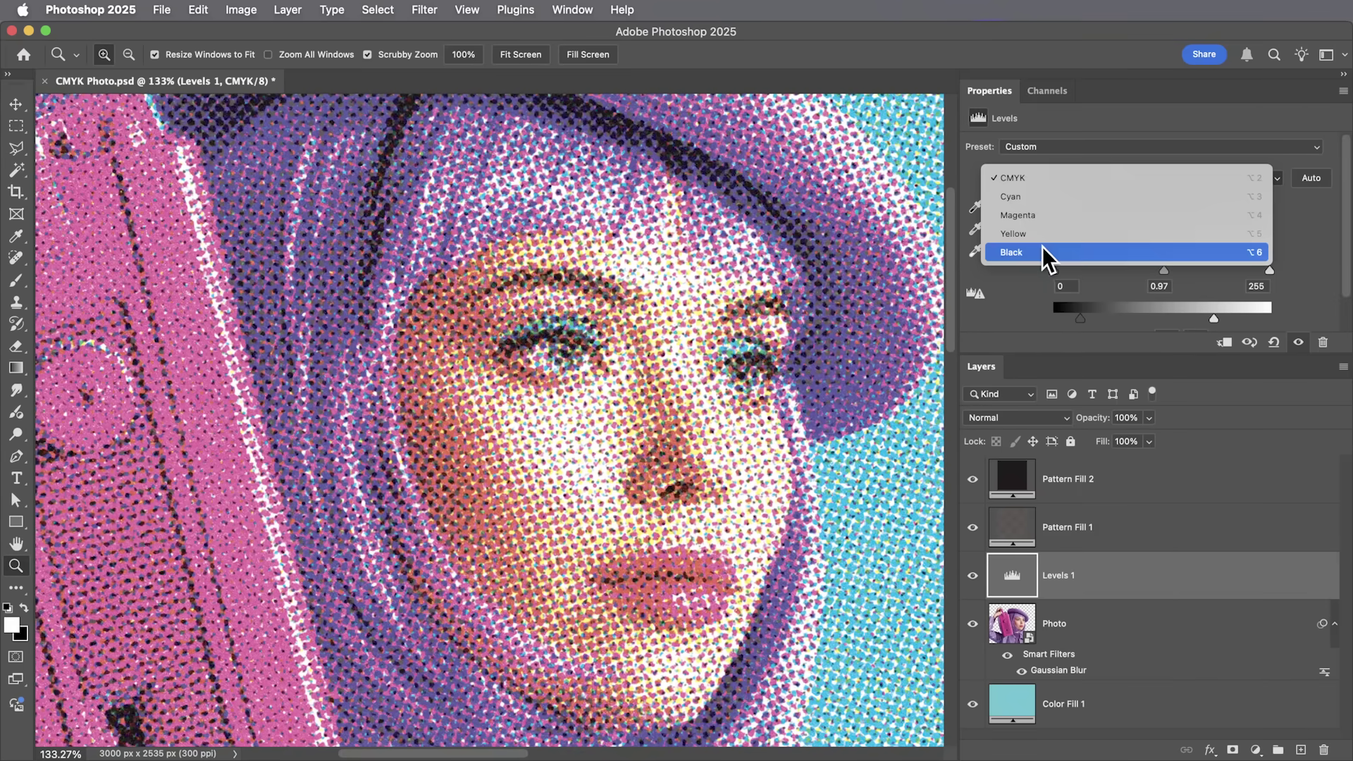
pyautogui.moveTo(1059, 266); pyautogui.dragTo(1119, 272)
pyautogui.moveTo(1270, 270); pyautogui.dragTo(1256, 270)
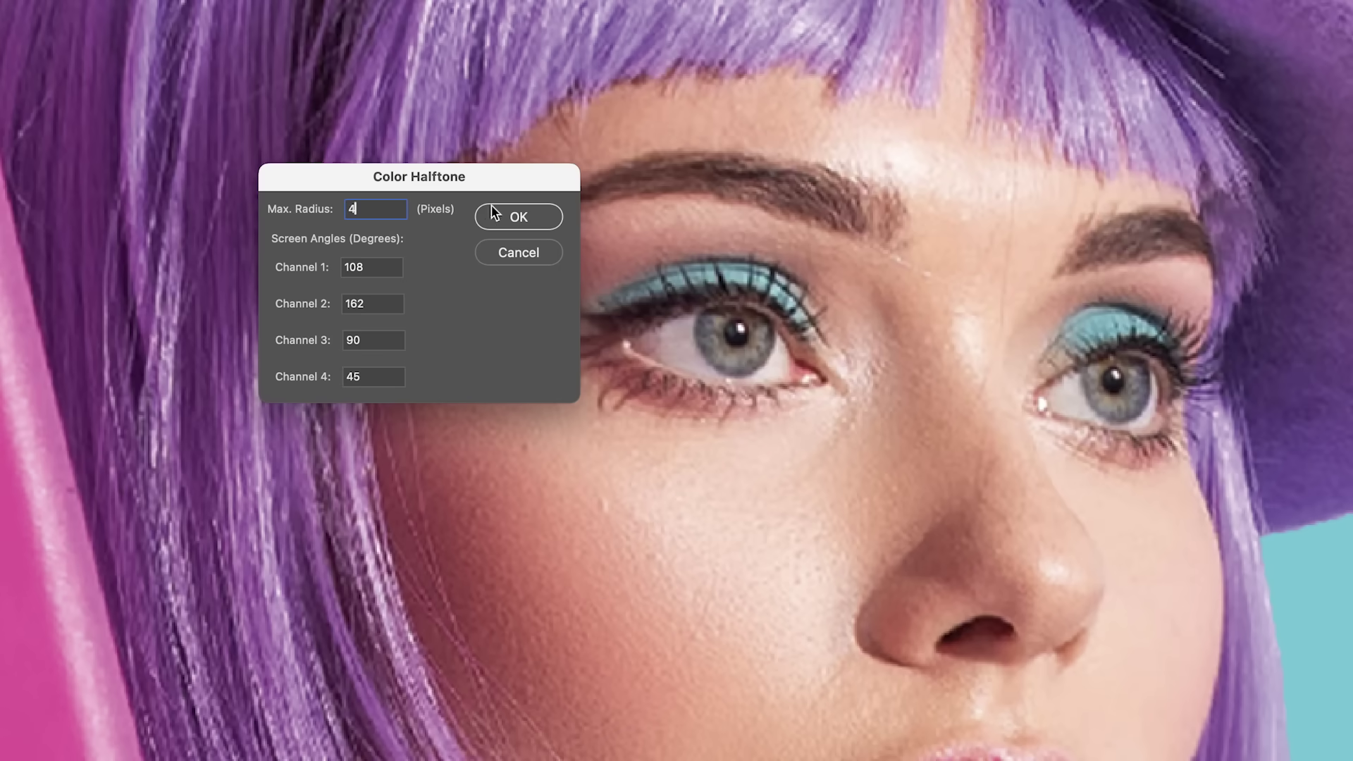
# Apply a Color Halftone to the photo with a maximum radius of 4 pixels and screen angles 108, 162, 90 and 45.
pyautogui.click(518, 217)
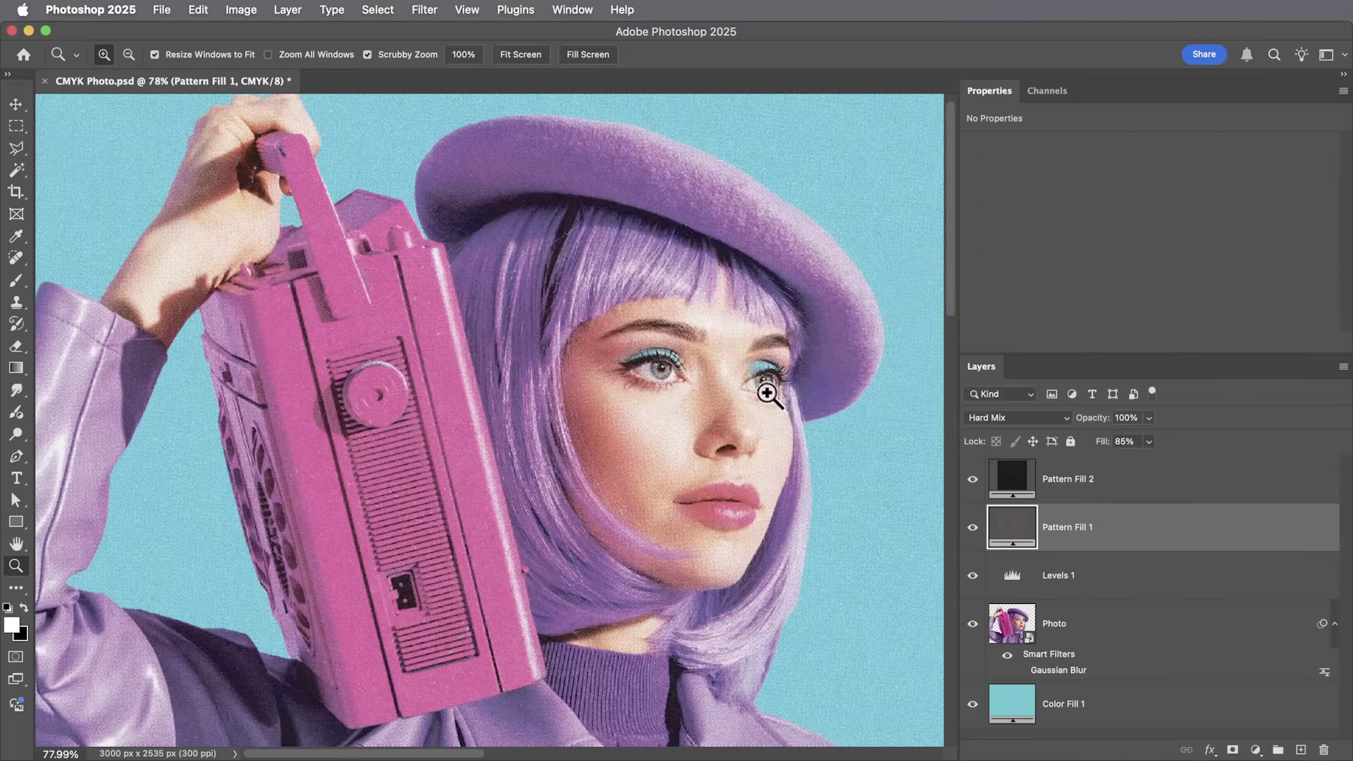
# Zoom in on the woman's eye, view the halftone in the Cyan, Magenta and Black channels, and restore the composite.
pyautogui.moveTo(771, 384); pyautogui.dragTo(644, 420)
pyautogui.moveTo(779, 416); pyautogui.dragTo(817, 426)
pyautogui.press('v')
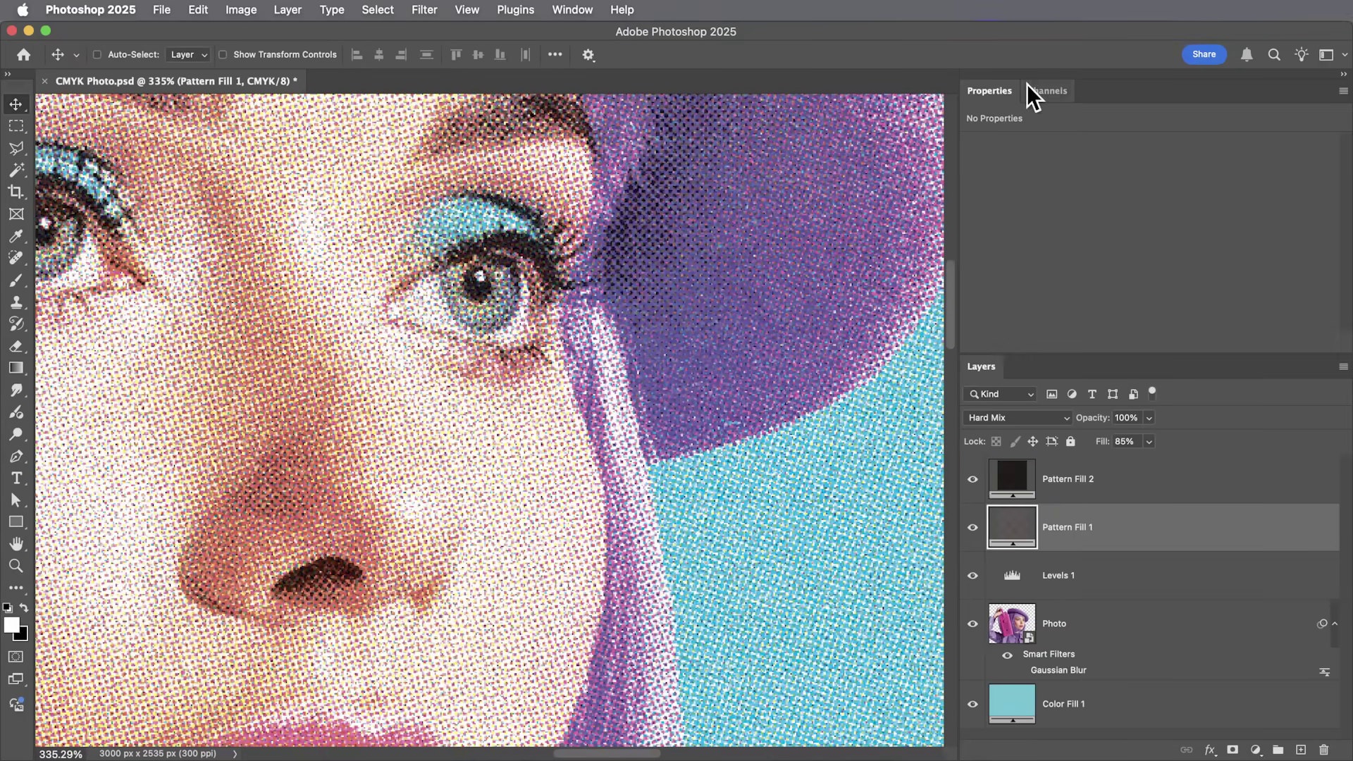
pyautogui.click(1036, 90)
pyautogui.click(1059, 148)
pyautogui.click(1063, 177)
pyautogui.click(1055, 233)
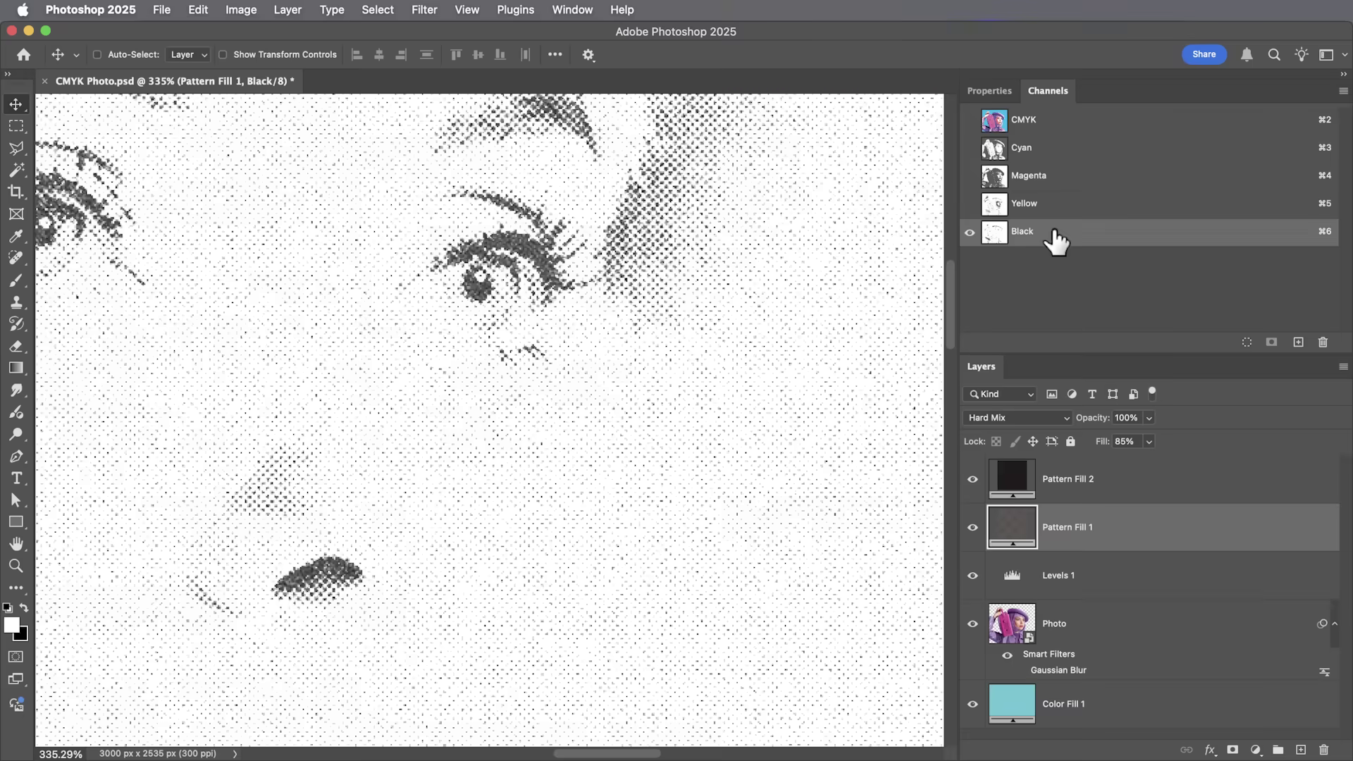
pyautogui.click(1056, 125)
pyautogui.press('z')
pyautogui.moveTo(752, 411); pyautogui.dragTo(706, 444)
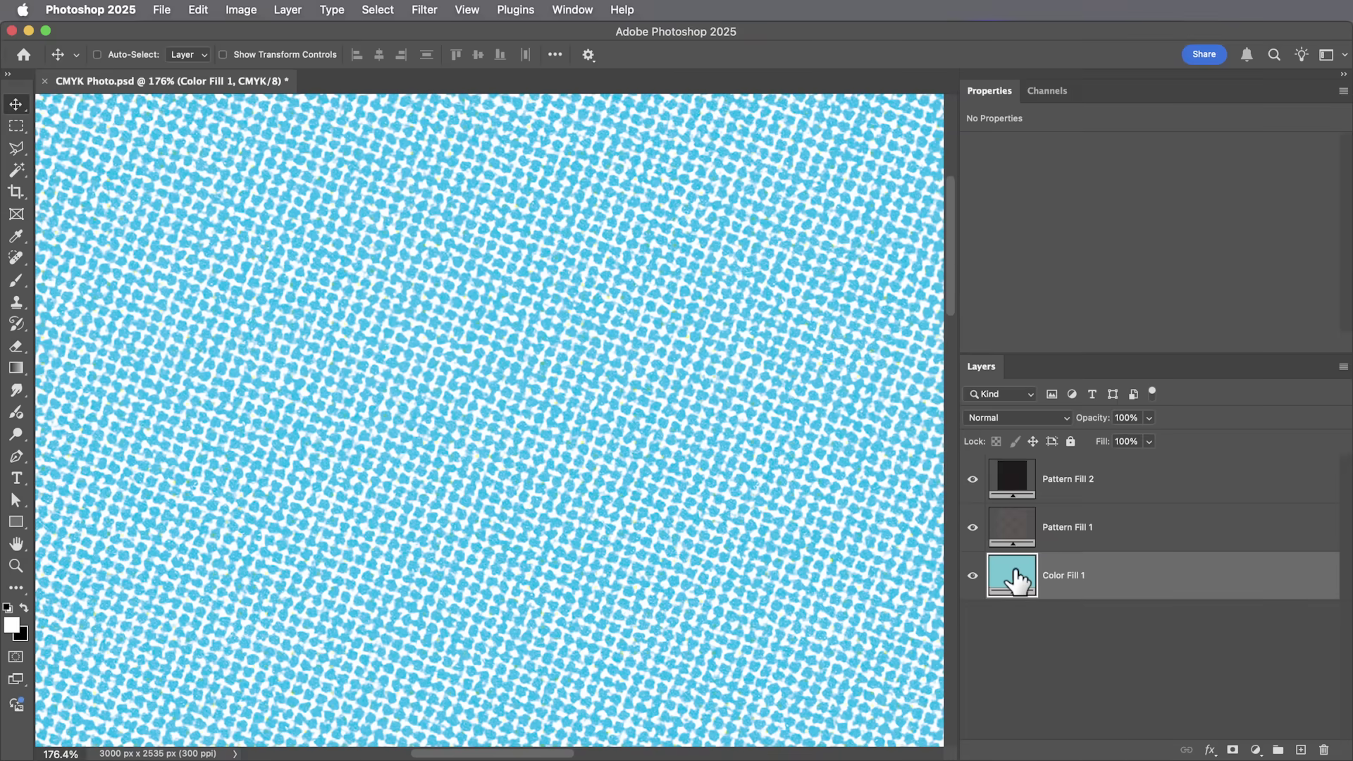
# Change the Color Fill 1 layer's color to neutral gray 535353.
pyautogui.doubleClick(1013, 576)
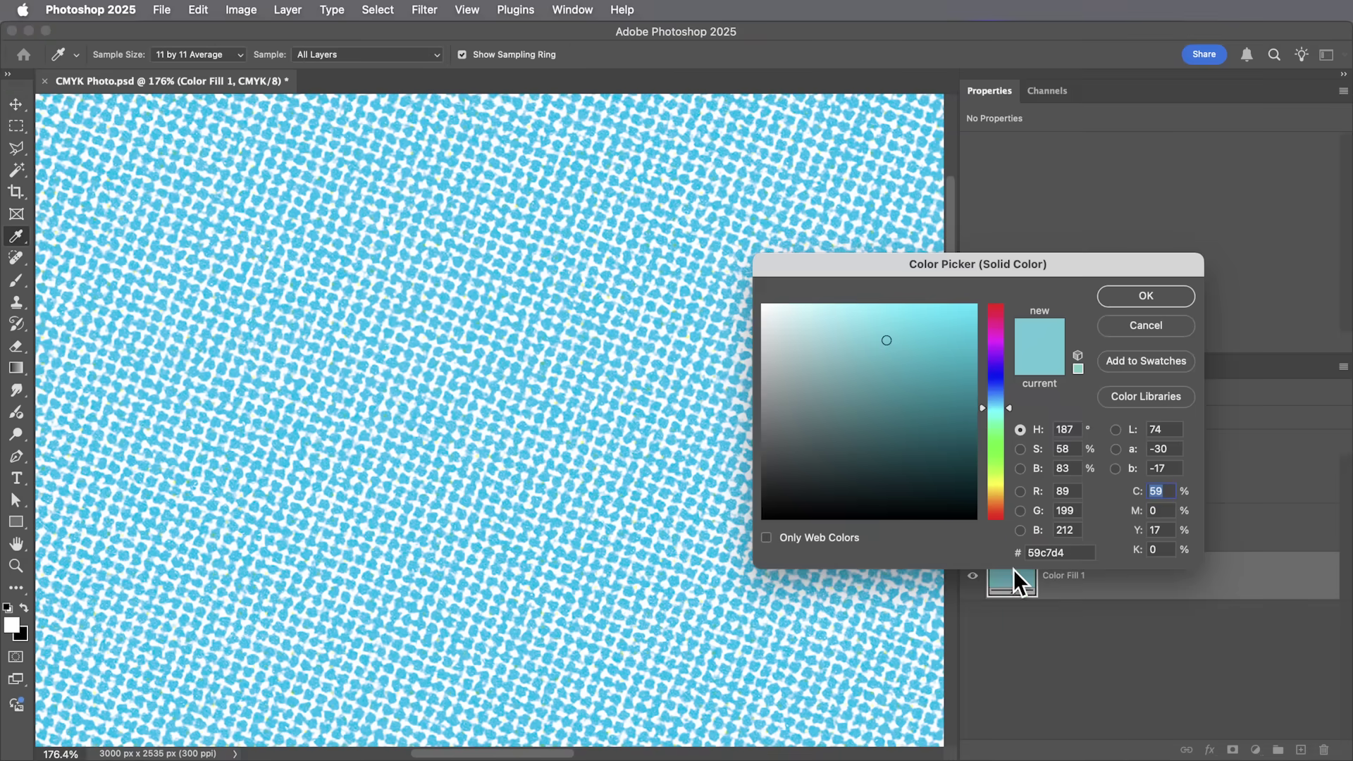
pyautogui.moveTo(996, 395); pyautogui.dragTo(993, 334)
pyautogui.moveTo(848, 379)
pyautogui.mouseDown()
pyautogui.moveTo(744, 441)
pyautogui.moveTo(727, 402)
pyautogui.moveTo(785, 402)
pyautogui.moveTo(797, 444)
pyautogui.moveTo(614, 424)
pyautogui.mouseUp()
pyautogui.press('super+minus')
pyautogui.press('super+minus')
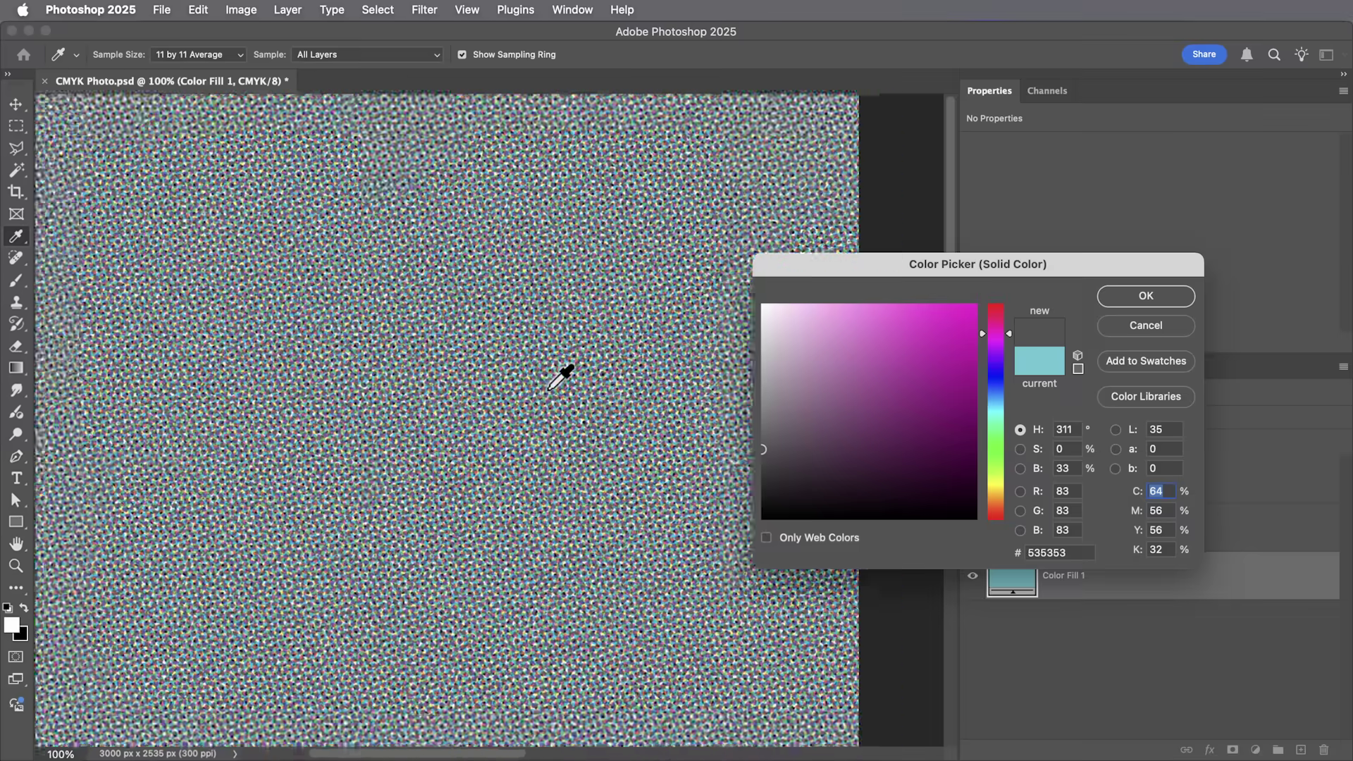
pyautogui.moveTo(416, 400); pyautogui.dragTo(587, 385)
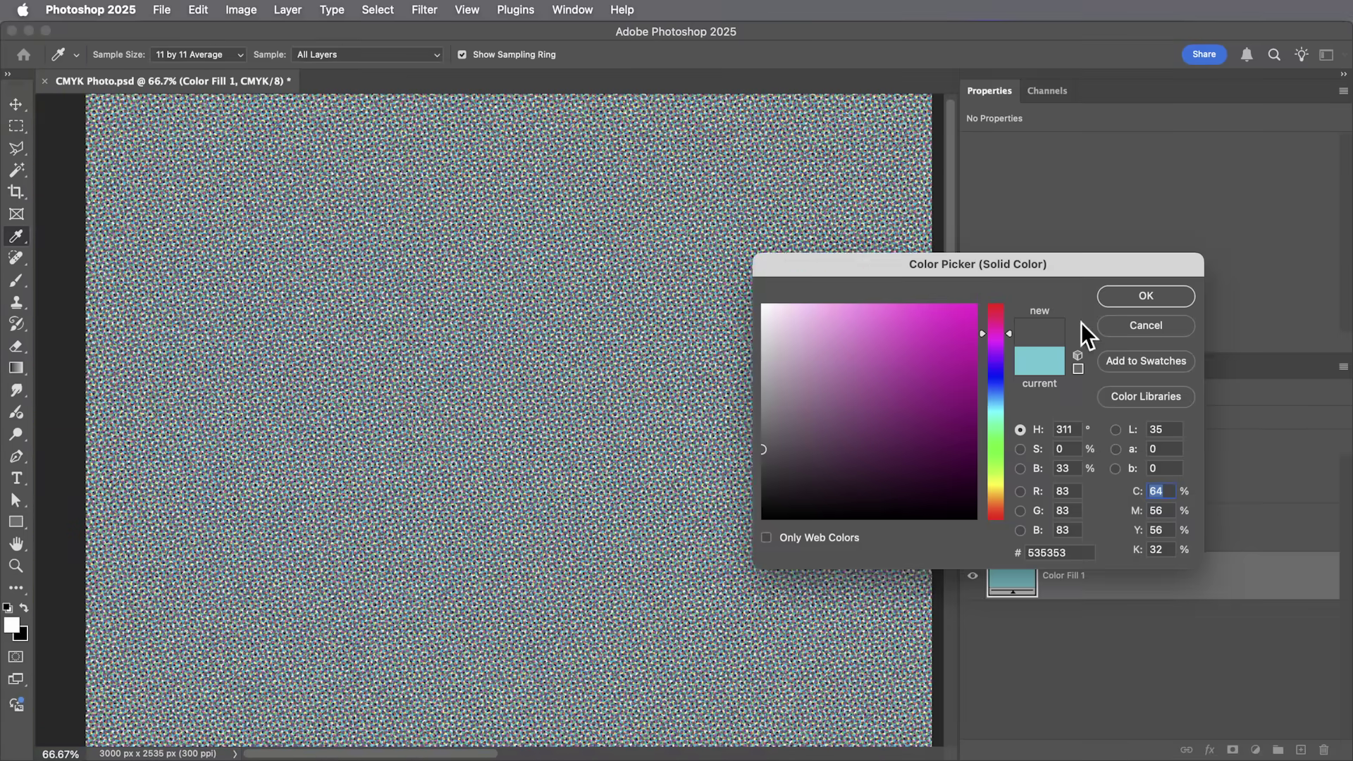
pyautogui.click(1149, 297)
pyautogui.moveTo(638, 444); pyautogui.dragTo(628, 460)
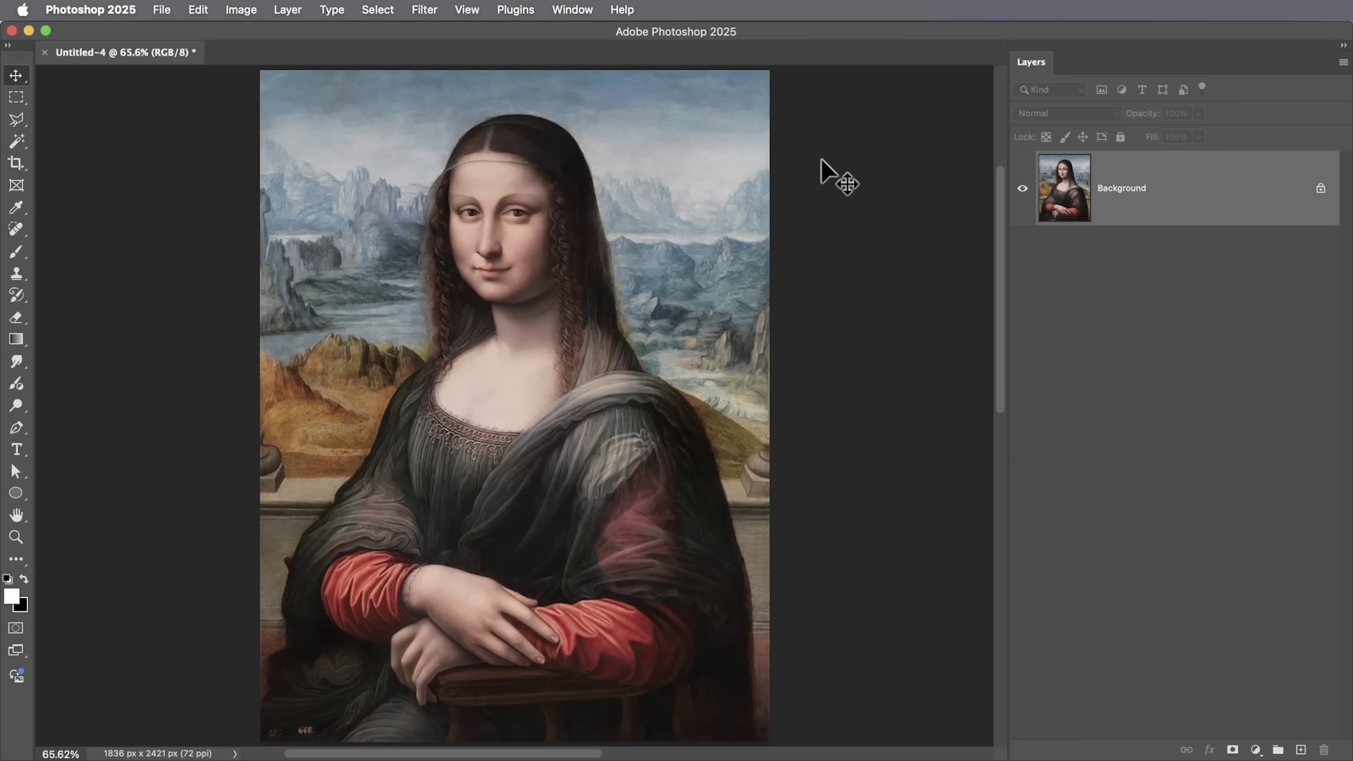
# Convert the Mona Lisa document from RGB to CMYK Color mode.
pyautogui.click(254, 10)
pyautogui.moveTo(267, 30)
pyautogui.click(467, 111)
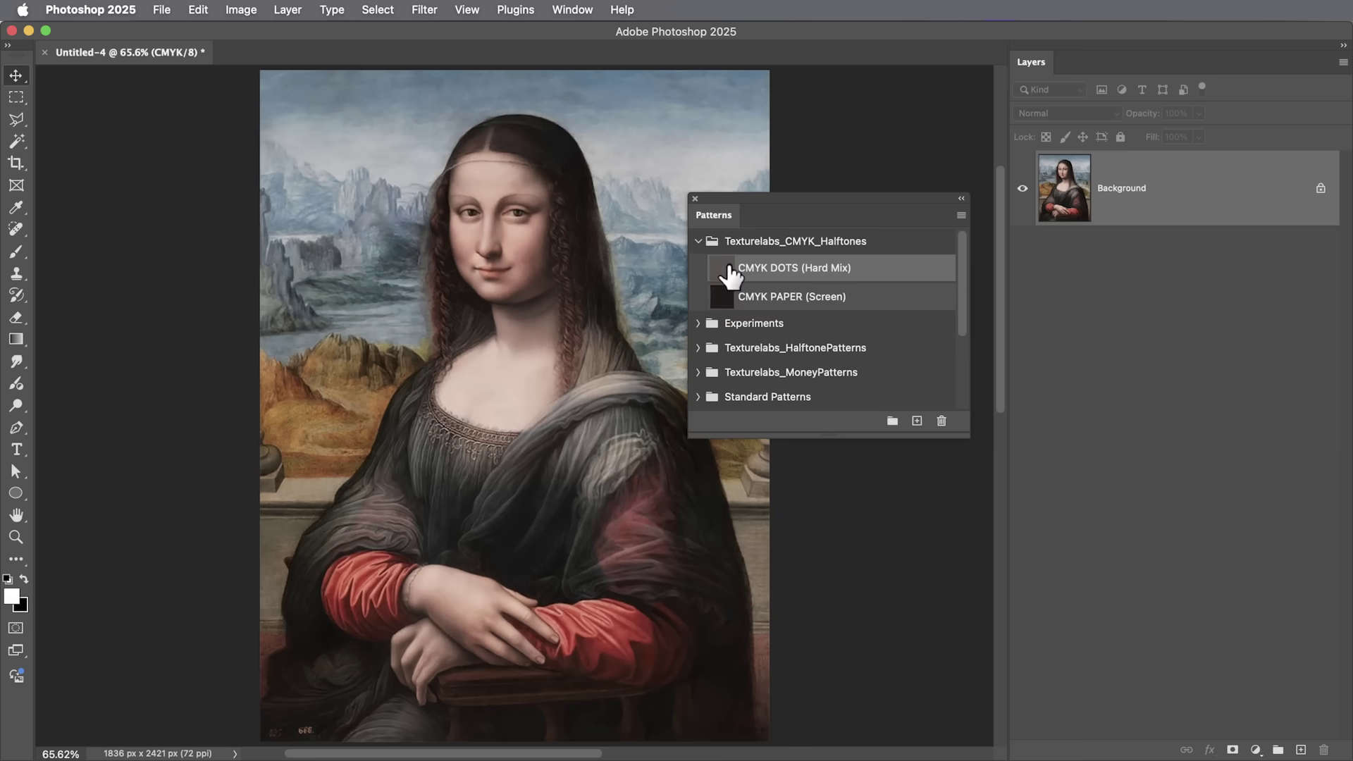
# Add the CMYK DOTS pattern as a Hard Mix fill layer and the CMYK PAPER pattern as a Screen fill layer above the photo.
pyautogui.moveTo(741, 266); pyautogui.dragTo(560, 318)
pyautogui.click(1068, 113)
pyautogui.click(1039, 476)
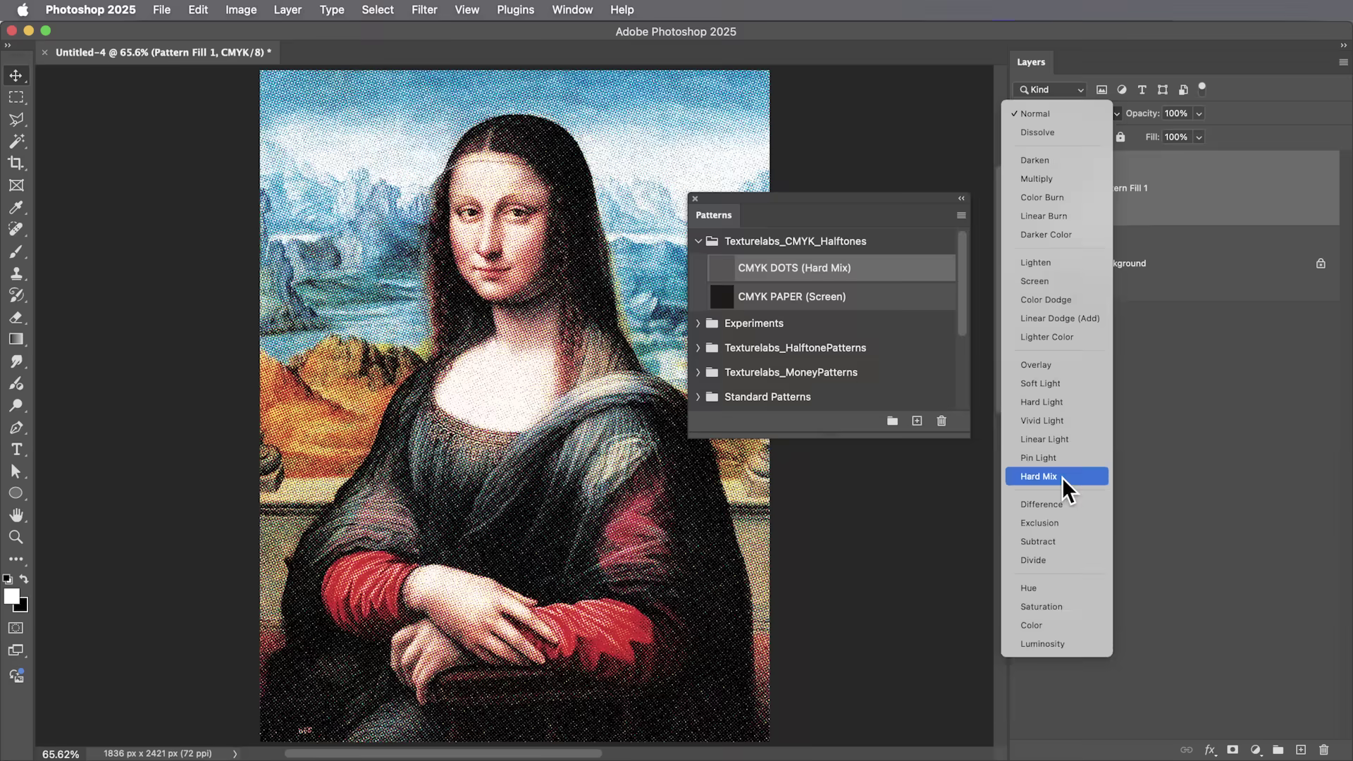
pyautogui.moveTo(725, 303); pyautogui.dragTo(572, 345)
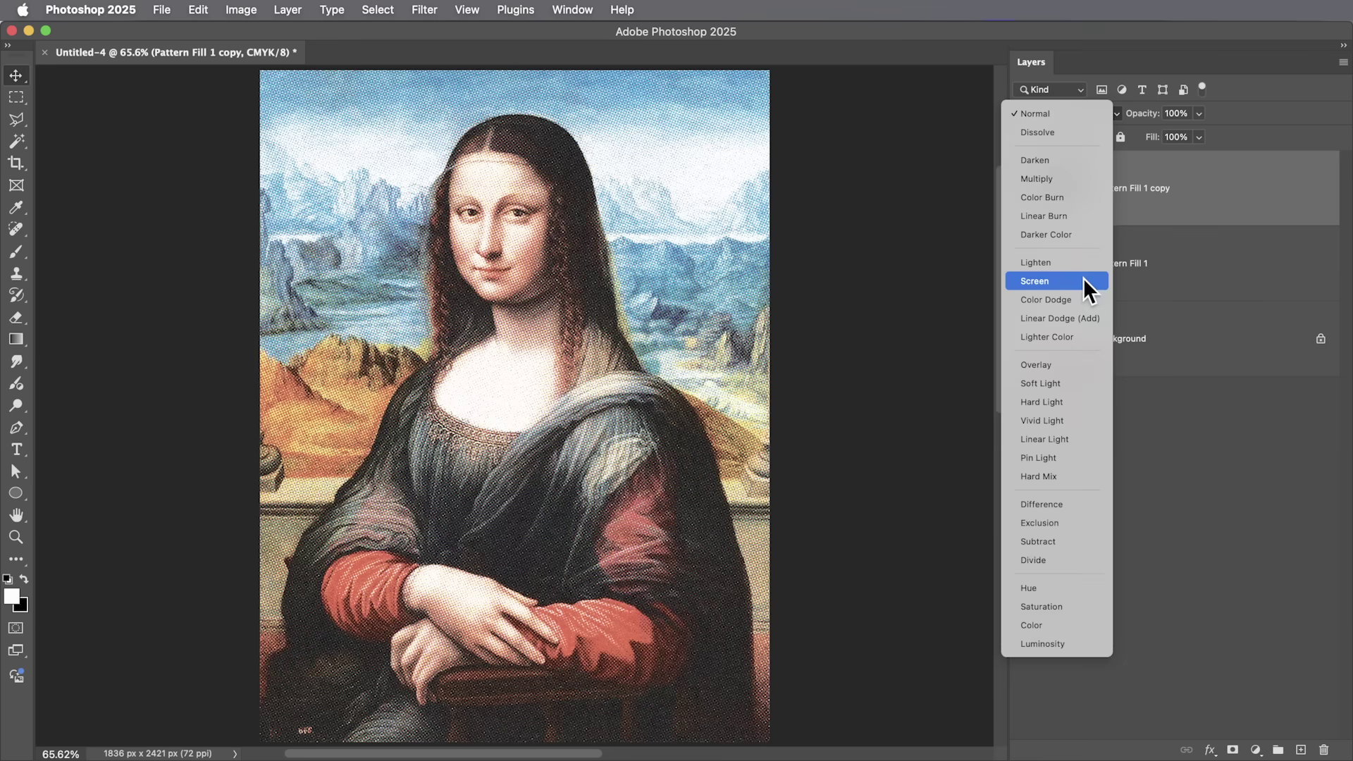
pyautogui.click(1084, 279)
# Add a white Solid Color fill layer directly above the Background photo.
pyautogui.click(1206, 347)
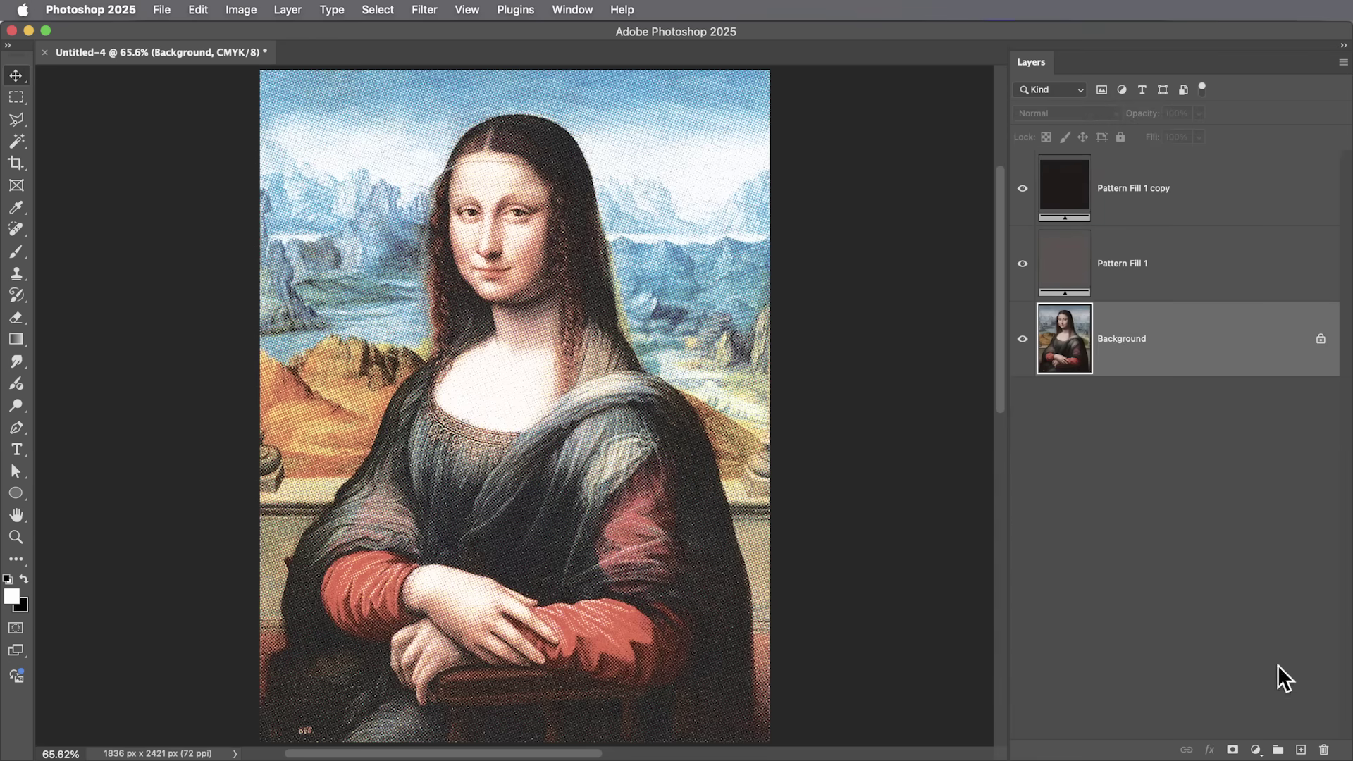
pyautogui.click(1256, 750)
pyautogui.click(1275, 472)
pyautogui.press('Return')
# Draw a circle shape on the canvas and duplicate it into a two-by-two arrangement of four circles.
pyautogui.moveTo(329, 199)
pyautogui.mouseDown()
pyautogui.moveTo(463, 344)
pyautogui.moveTo(564, 376)
pyautogui.mouseUp()
pyautogui.press('v')
pyautogui.moveTo(437, 289)
pyautogui.mouseDown()
pyautogui.moveTo(628, 290)
pyautogui.moveTo(620, 498)
pyautogui.moveTo(429, 497)
pyautogui.mouseUp()
pyautogui.keyDown('shift'); pyautogui.click(596, 468); pyautogui.keyUp('shift')
pyautogui.moveTo(595, 467); pyautogui.dragTo(596, 443)
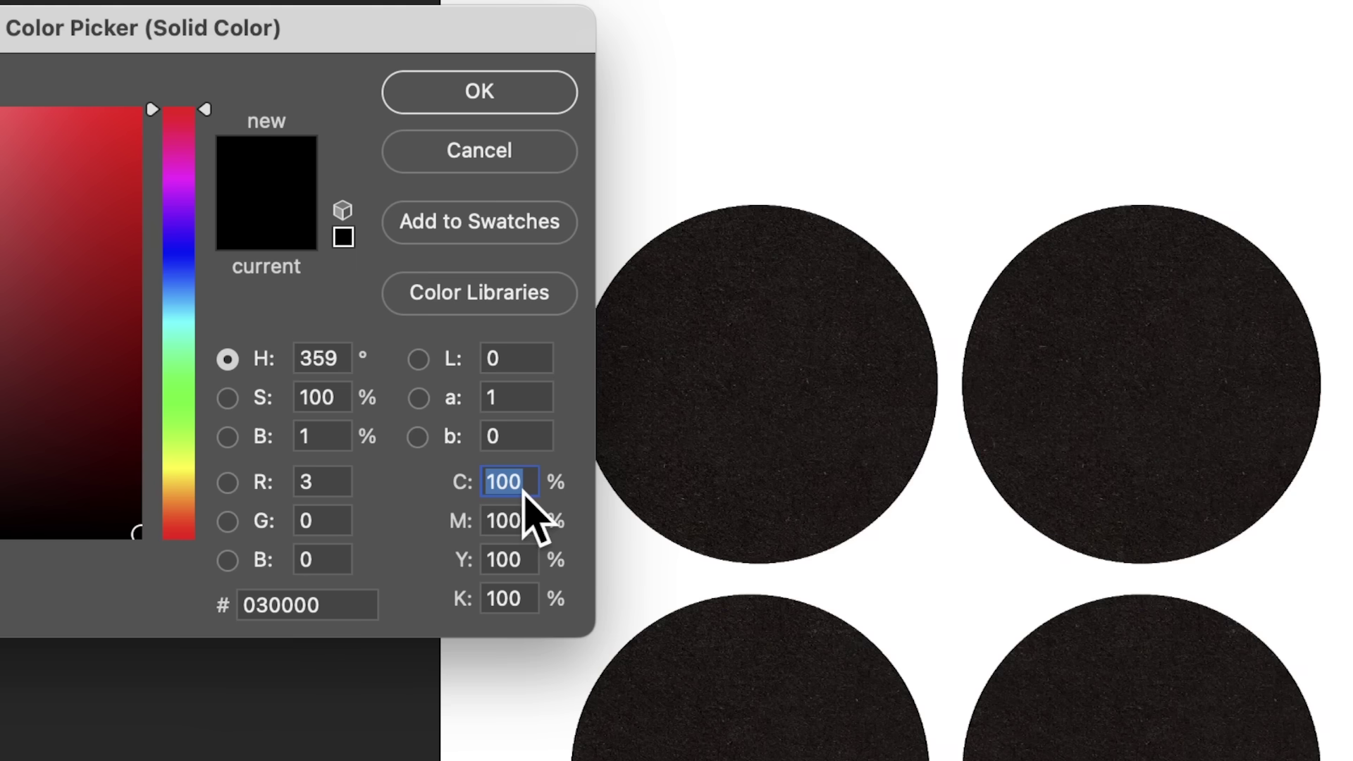
# Color the four circles pure cyan, magenta, yellow and black, each with 100% of its own ink and 0% of the others.
pyautogui.press('Tab')
pyautogui.write('0')
pyautogui.press('Tab')
pyautogui.write('0')
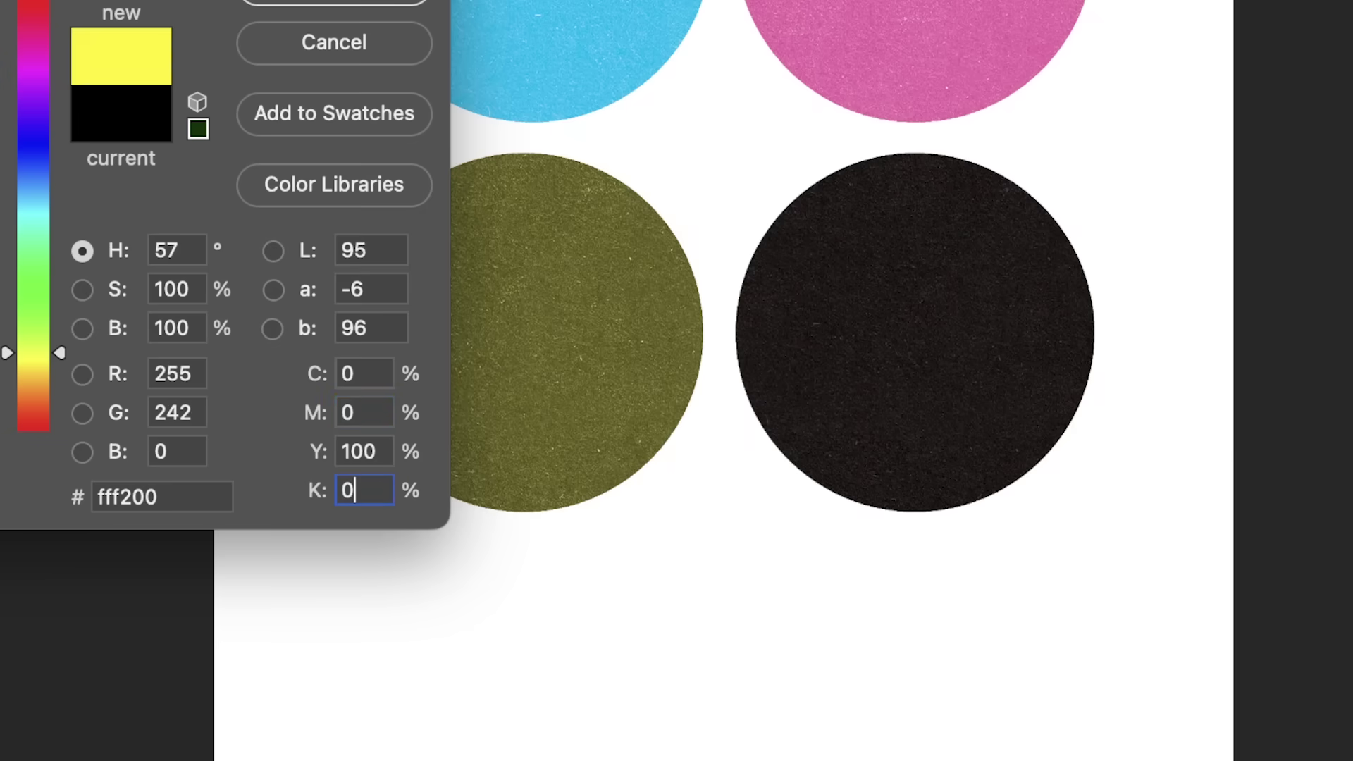
pyautogui.hotkey('shift', 'Tab')
pyautogui.write('0')
pyautogui.click(426, 38)
# Set the blending mode of the C, M, Y and B circle layers to Multiply.
pyautogui.keyDown('shift'); pyautogui.click(1148, 547); pyautogui.keyUp('shift')
pyautogui.click(1079, 114)
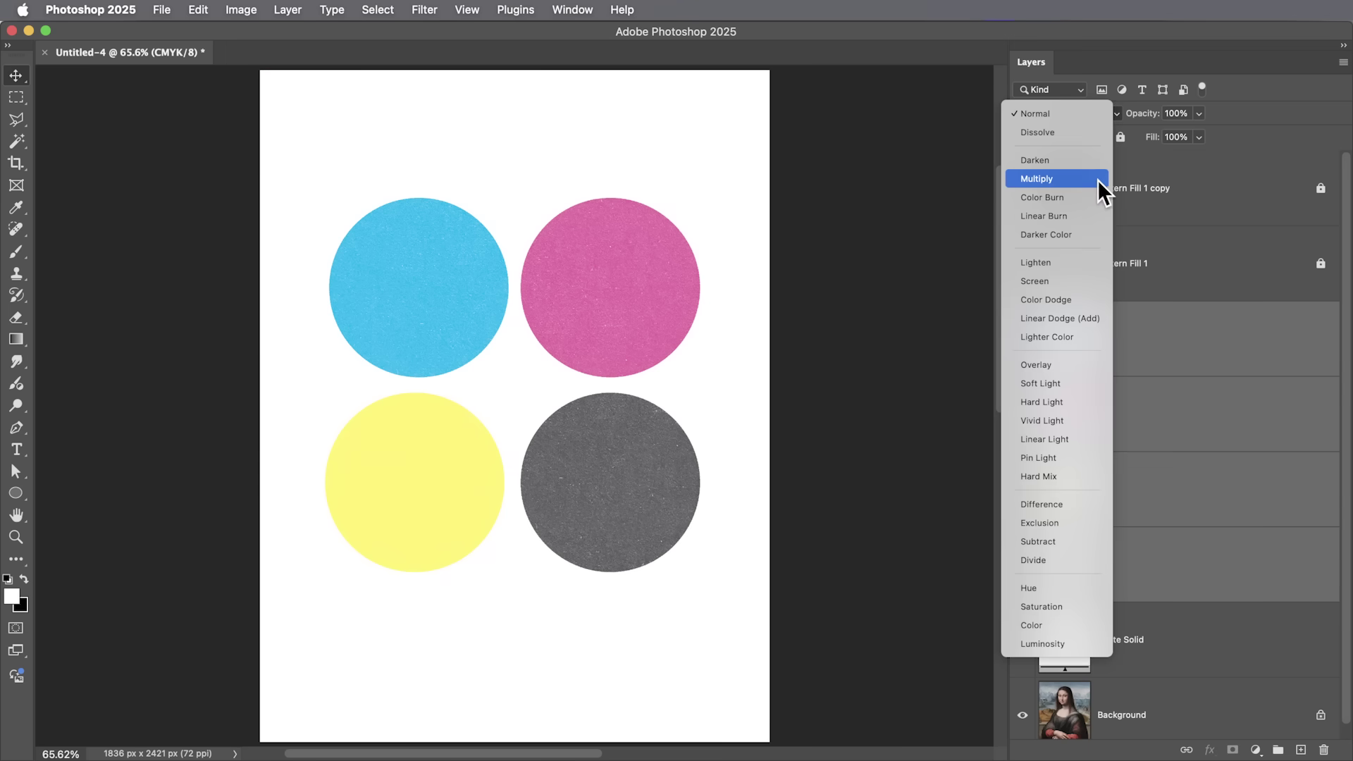
pyautogui.click(1097, 179)
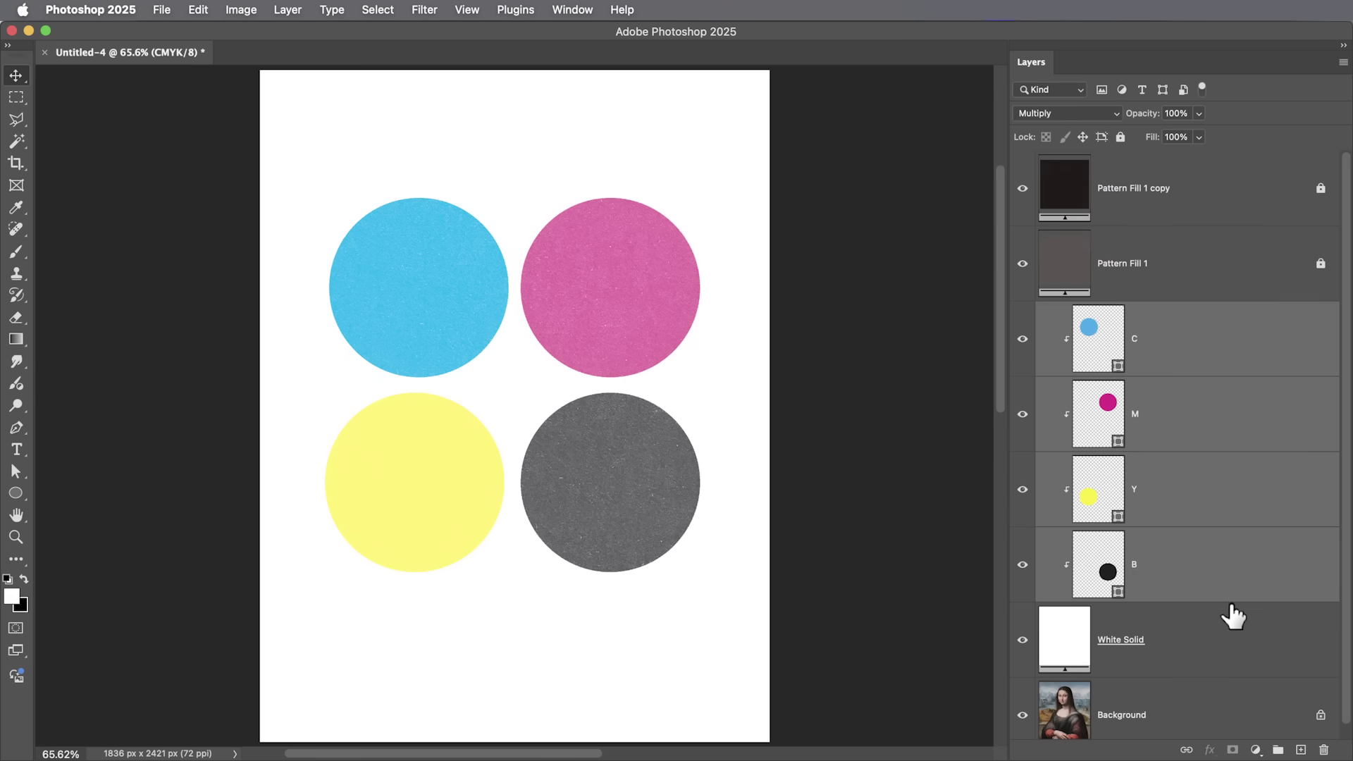
# Set the White Solid layer's blending mode to Screen.
pyautogui.click(1203, 631)
pyautogui.click(1066, 114)
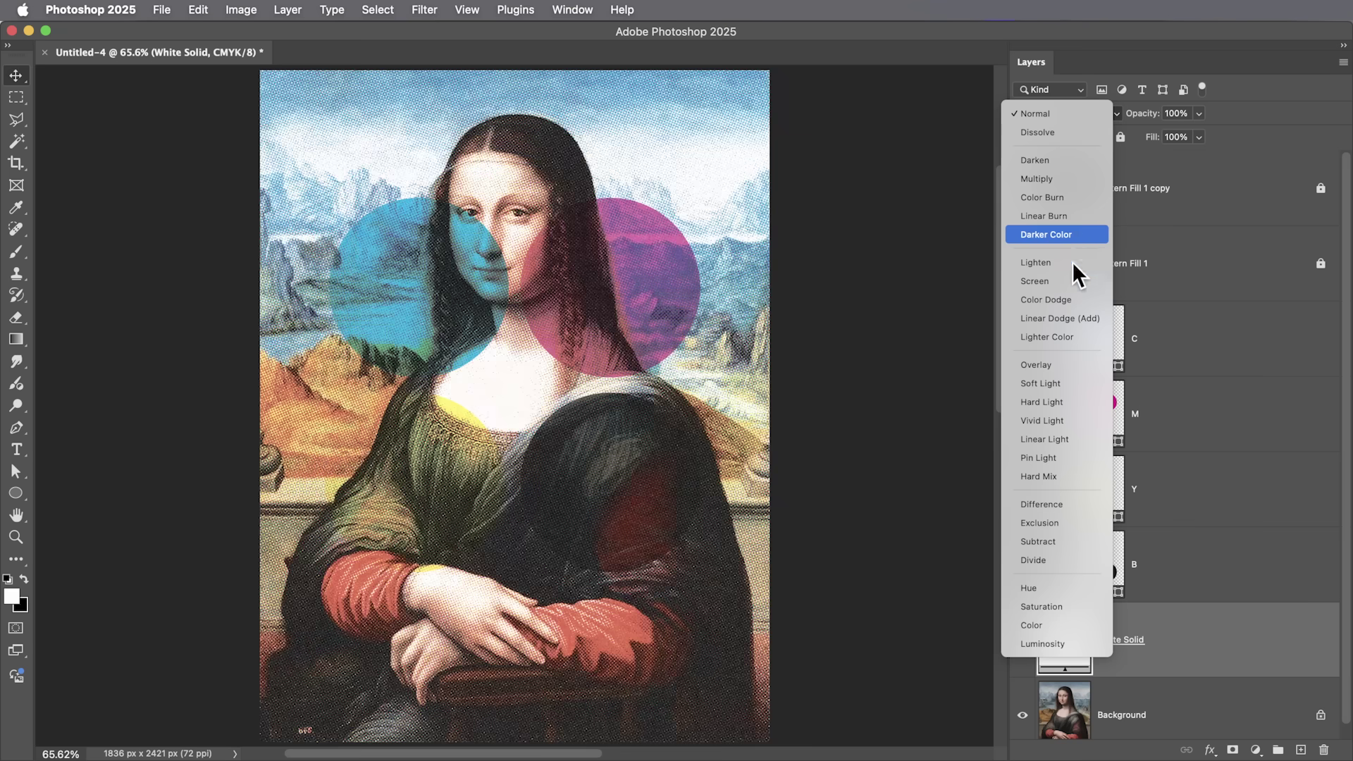
pyautogui.click(1064, 281)
# Move the magenta, yellow and black circles inward so that the four circles overlap around the center of the portrait.
pyautogui.moveTo(632, 276); pyautogui.dragTo(574, 251)
pyautogui.moveTo(417, 489); pyautogui.dragTo(464, 397)
pyautogui.moveTo(615, 491)
pyautogui.mouseDown()
pyautogui.moveTo(569, 367)
pyautogui.moveTo(607, 489)
pyautogui.mouseUp()
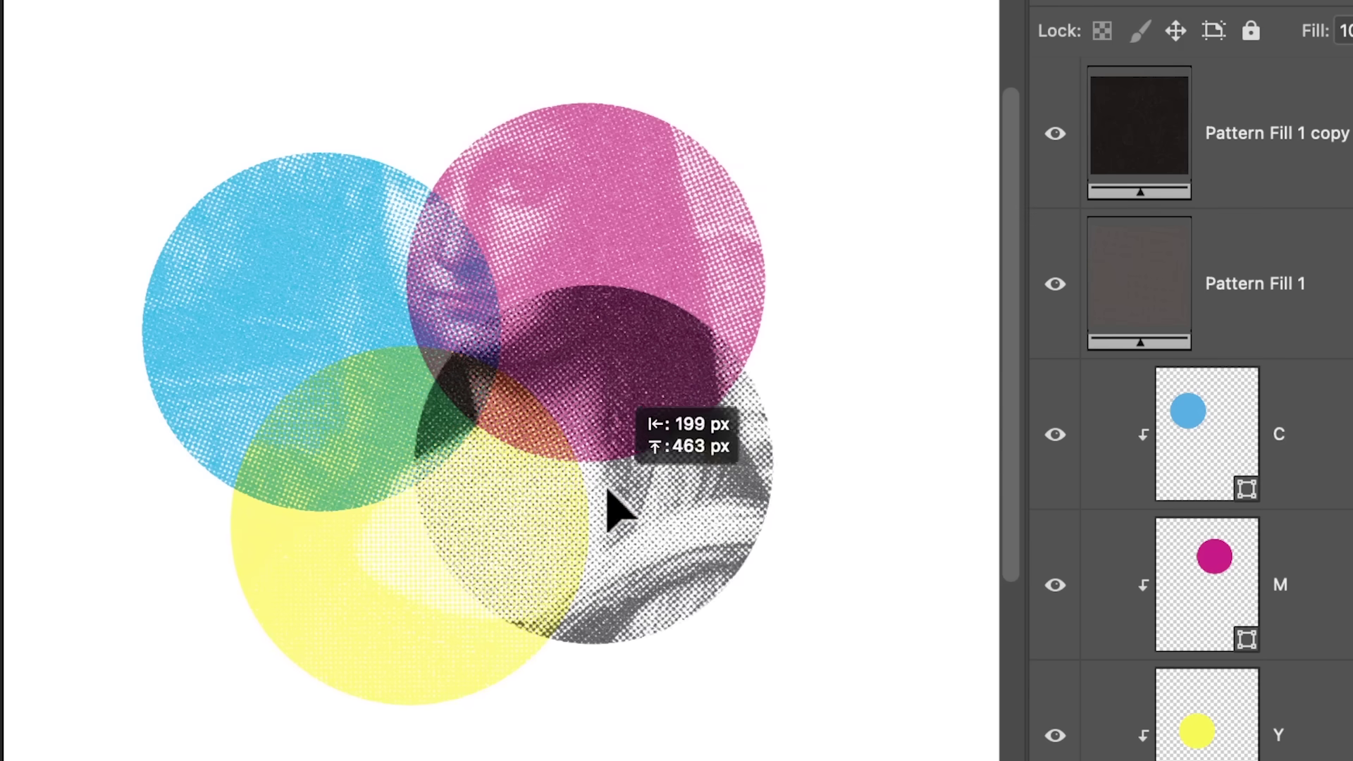
# Enlarge the four circles together with Free Transform and adjust their position over the portrait.
pyautogui.keyDown('shift'); pyautogui.click(1343, 497); pyautogui.keyUp('shift')
pyautogui.hotkey('ctrl', 't')
pyautogui.moveTo(784, 421); pyautogui.dragTo(920, 413)
pyautogui.moveTo(711, 464); pyautogui.dragTo(741, 538)
pyautogui.press('Return')
pyautogui.click(973, 465)
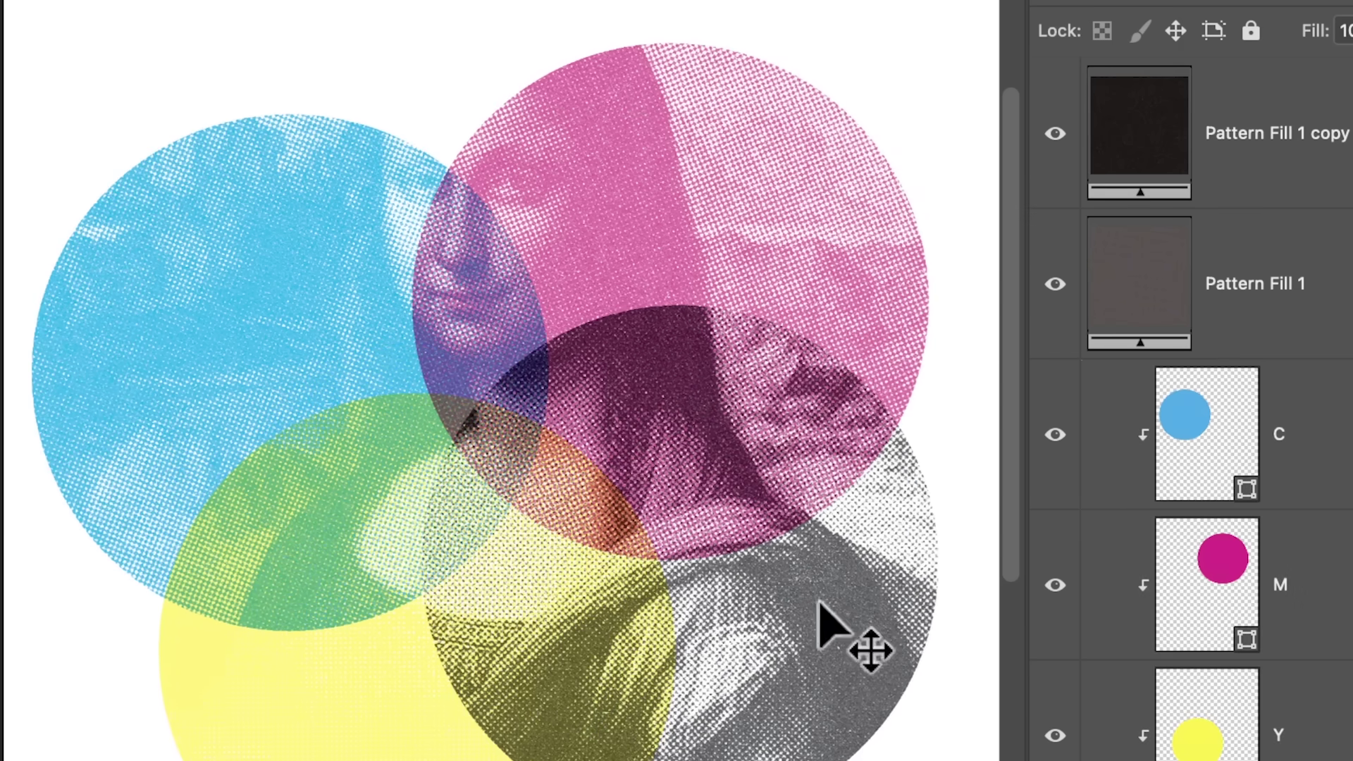
# Reposition the black, yellow and magenta circles individually, bringing the yellow one up over the face, to vary the ink overlaps.
pyautogui.moveTo(815, 572); pyautogui.dragTo(825, 680)
pyautogui.moveTo(308, 749); pyautogui.dragTo(275, 220)
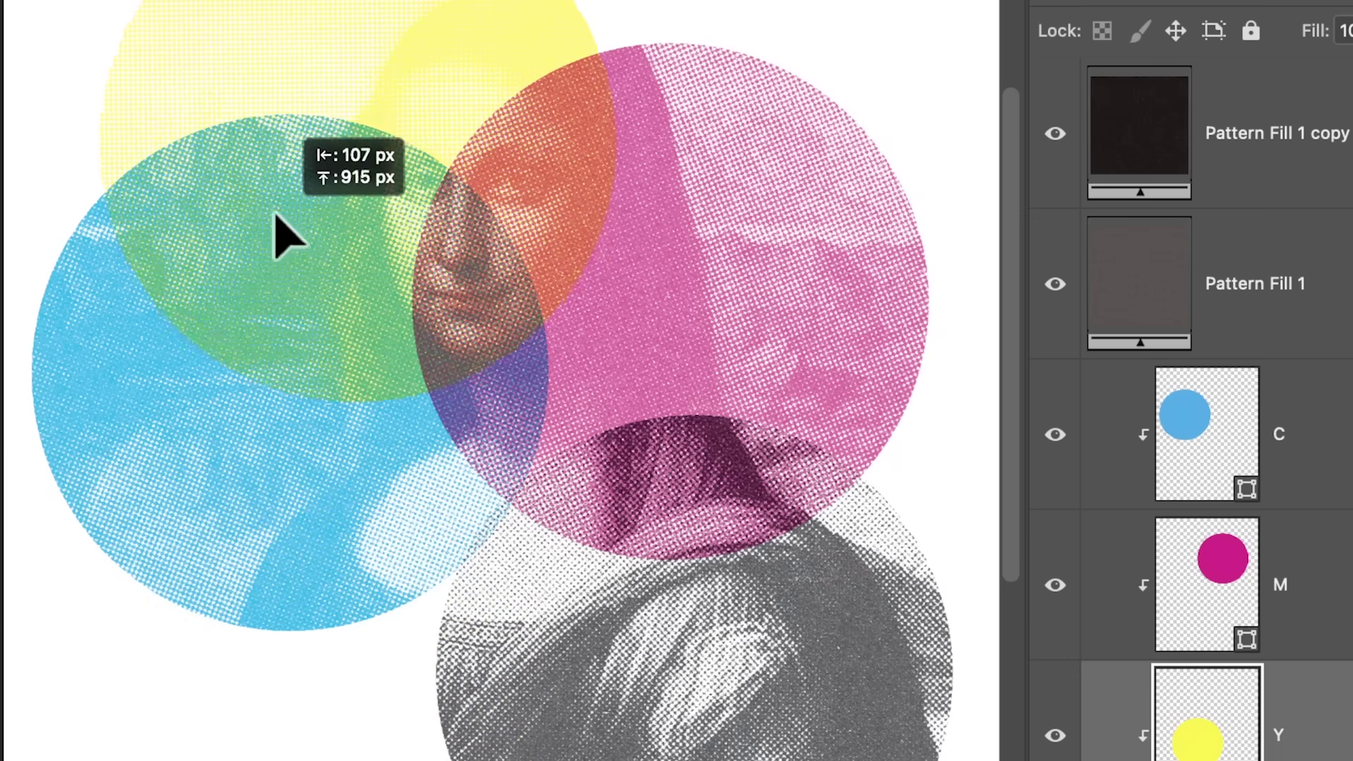
pyautogui.moveTo(747, 305); pyautogui.dragTo(811, 335)
pyautogui.moveTo(747, 758); pyautogui.dragTo(590, 649)
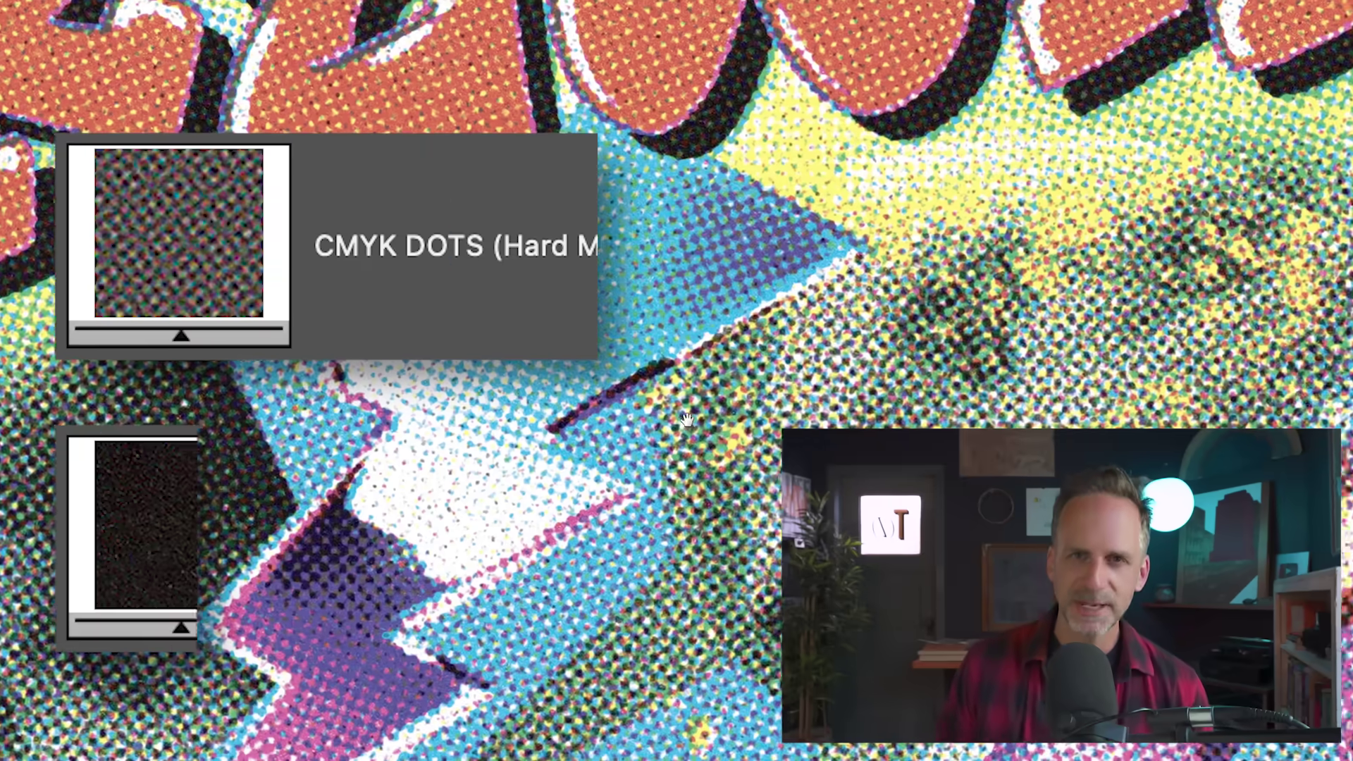